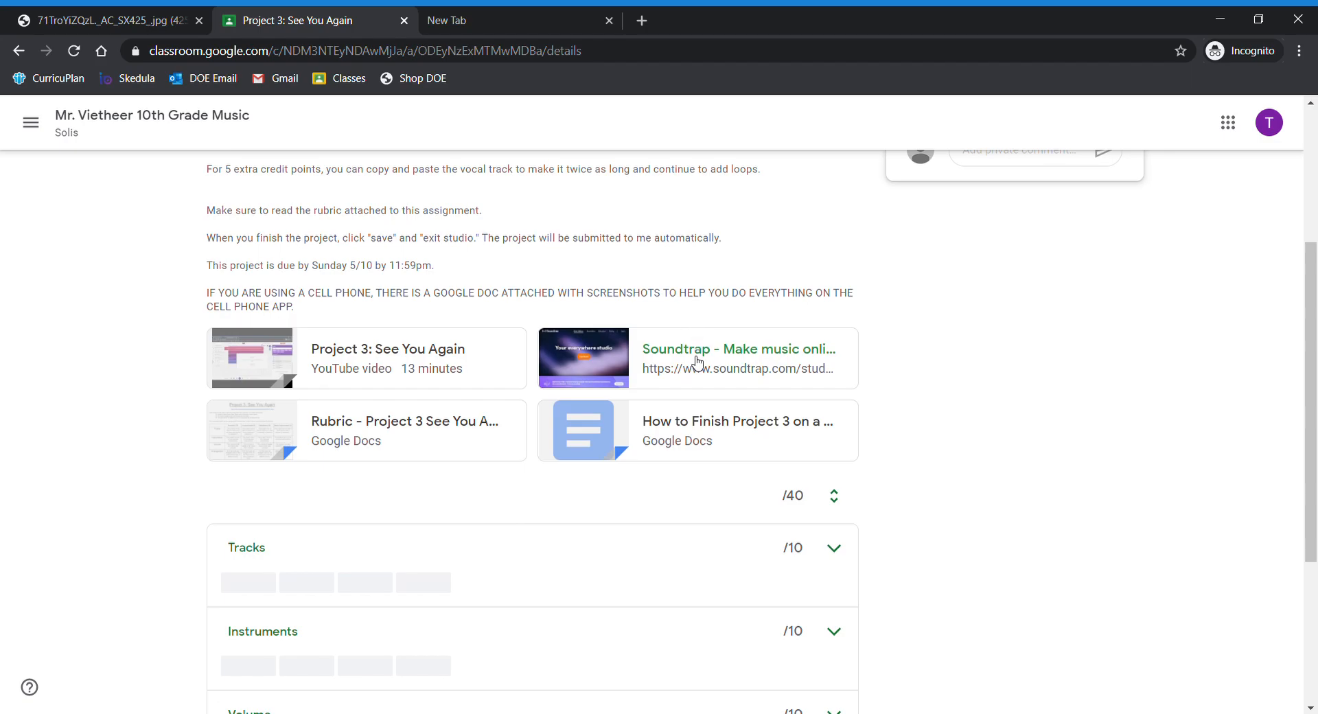
Open the "Project 4 Making a Drum beat" project in the Soundtrap studio
click(696, 357)
click(610, 21)
click(516, 19)
key(Return)
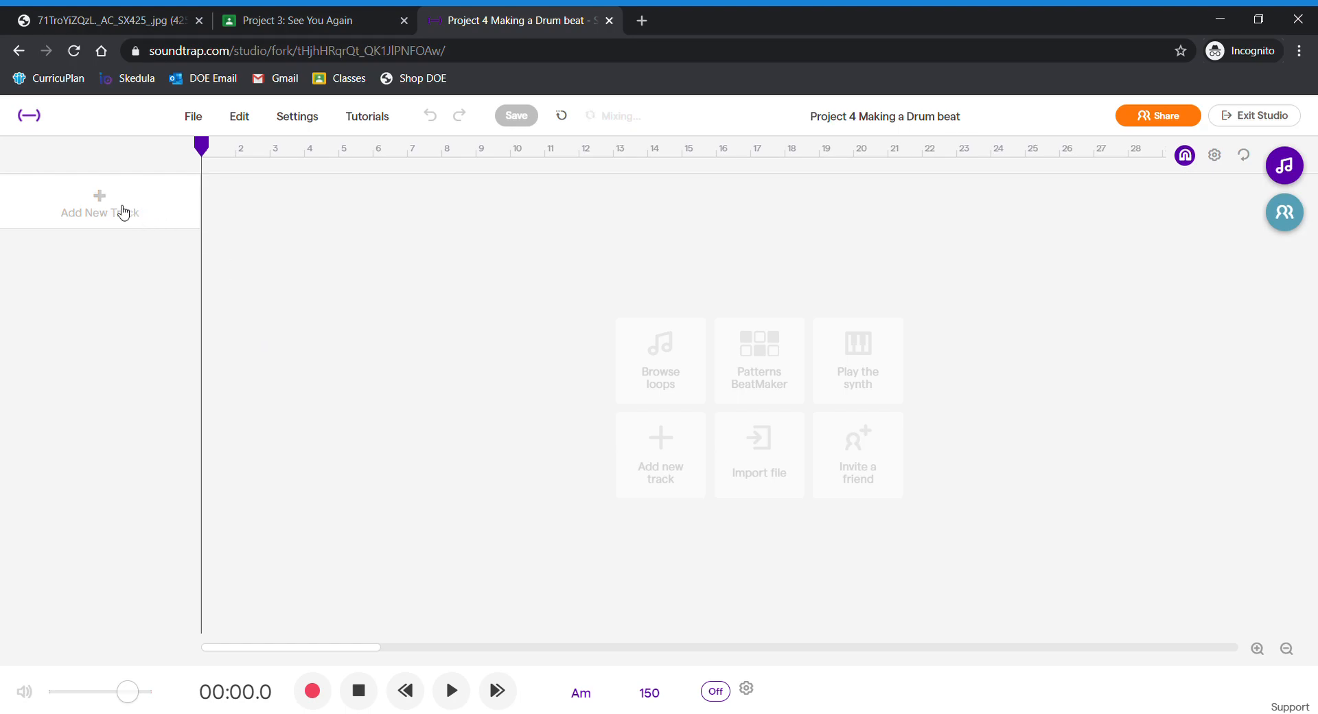
Add a new Drum & beats track and show its playable drum kit
click(122, 212)
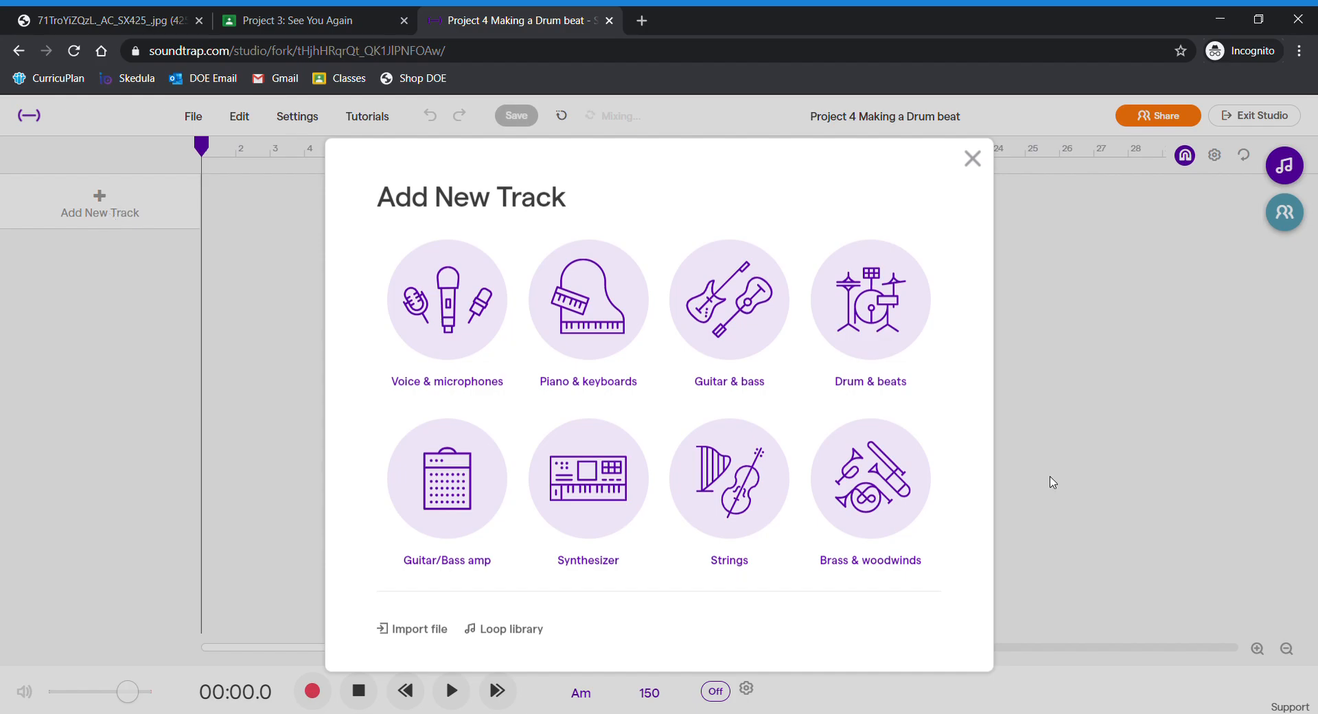
click(866, 322)
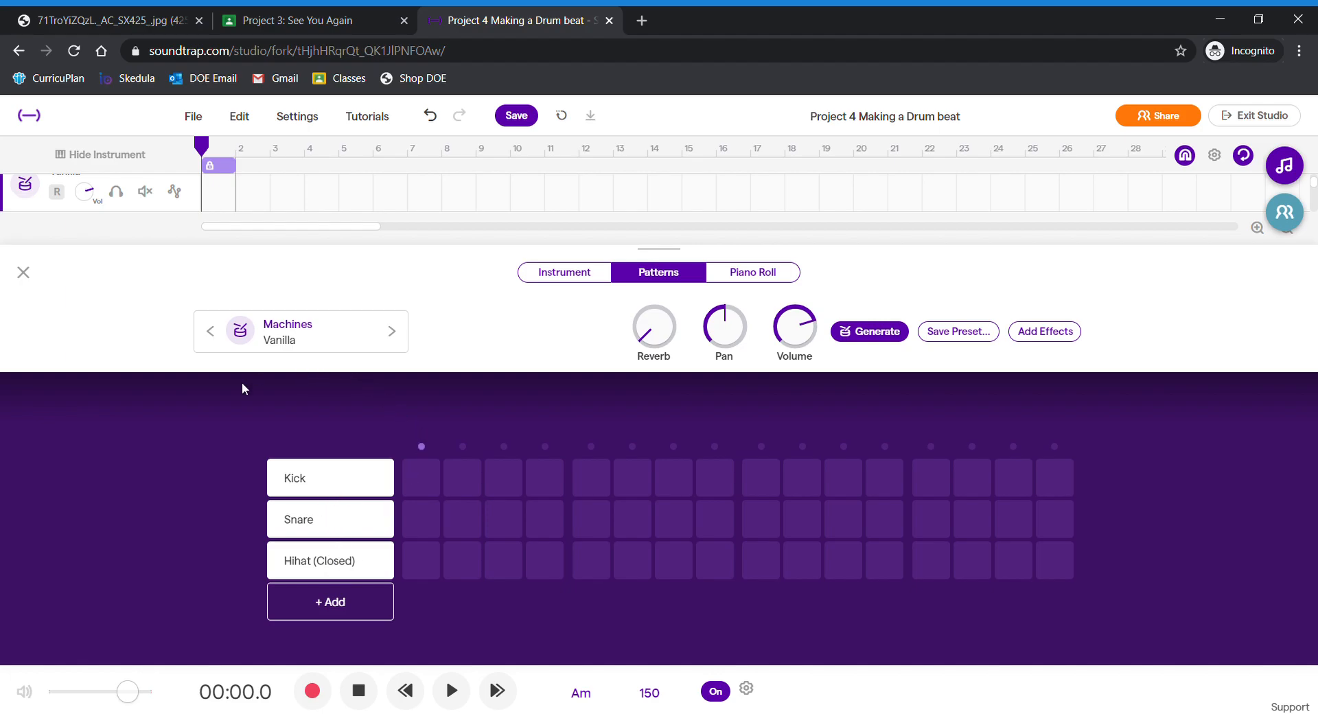
click(566, 275)
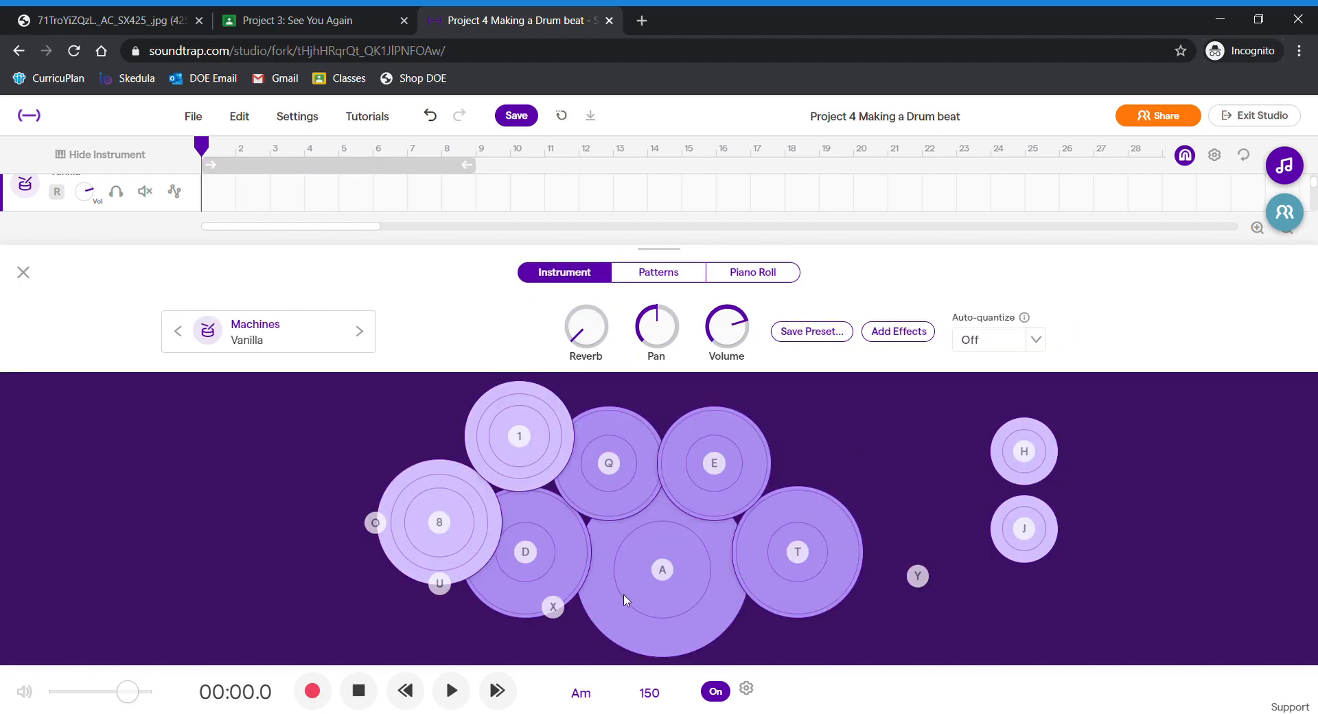
Check the drum set photo in the other browser tab, then return to the studio and sound the kit's bass drum
click(149, 12)
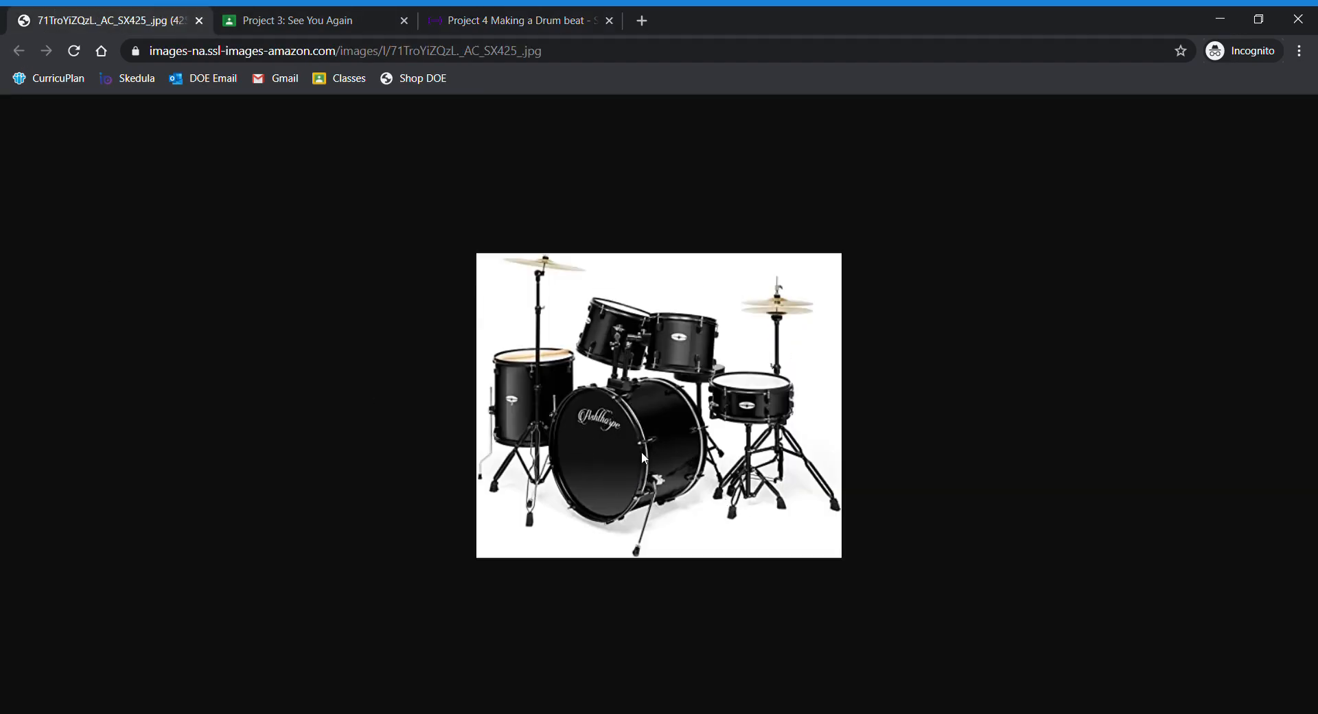
click(567, 18)
click(659, 599)
click(658, 599)
Turn off the metronome and sound the kit's bass drum several times, comparing it with the drum set photo
click(715, 691)
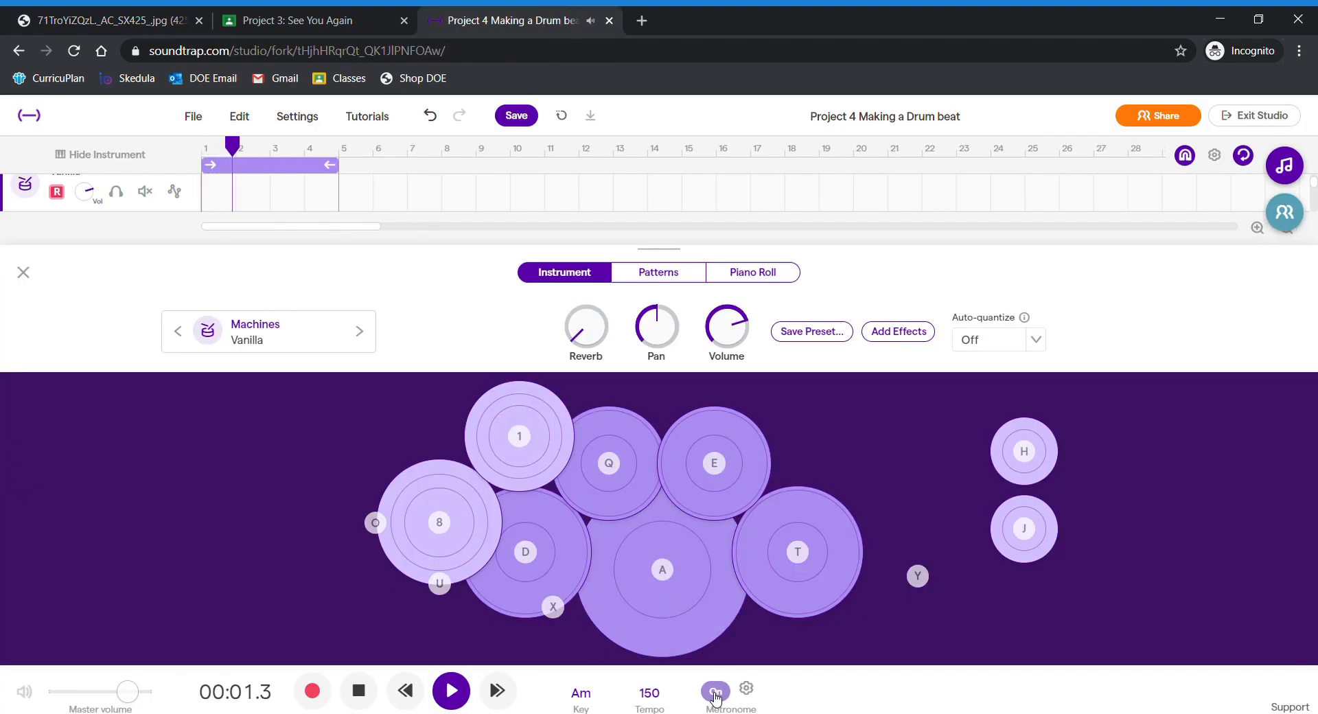
click(609, 607)
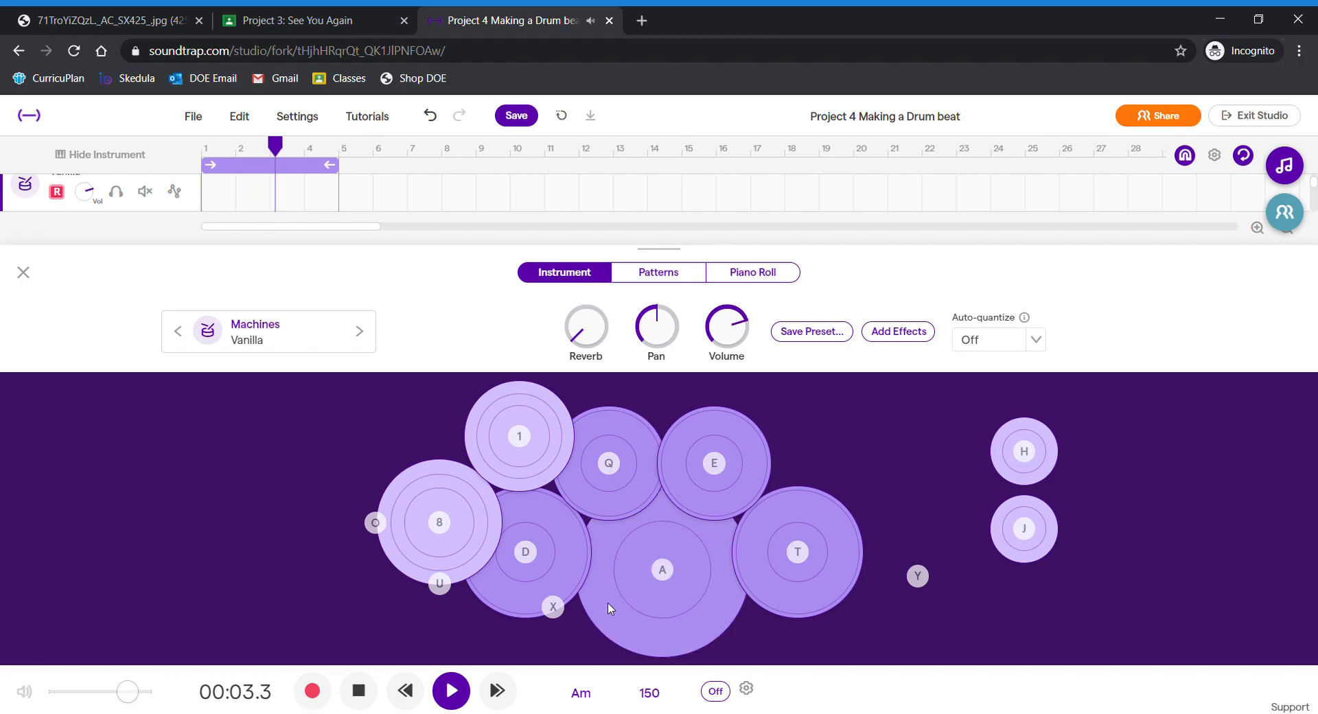
click(609, 607)
click(609, 608)
click(610, 607)
click(609, 608)
click(206, 13)
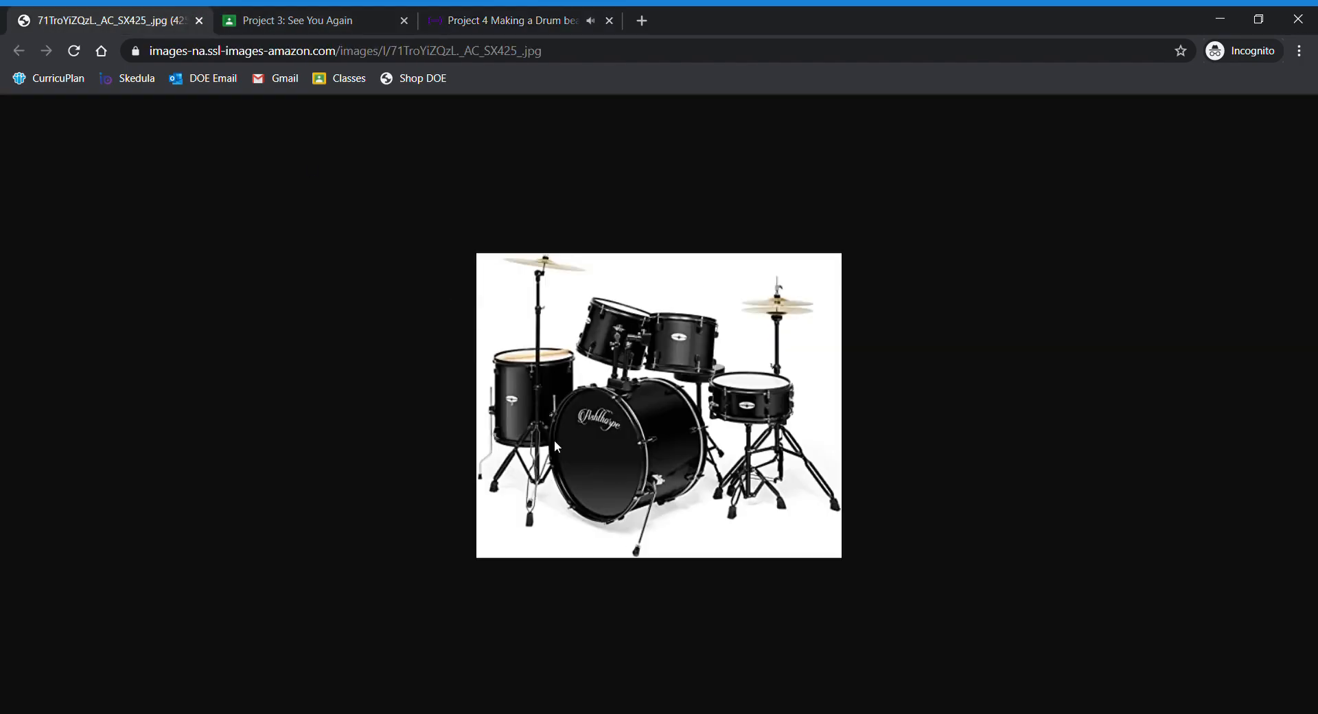
click(501, 21)
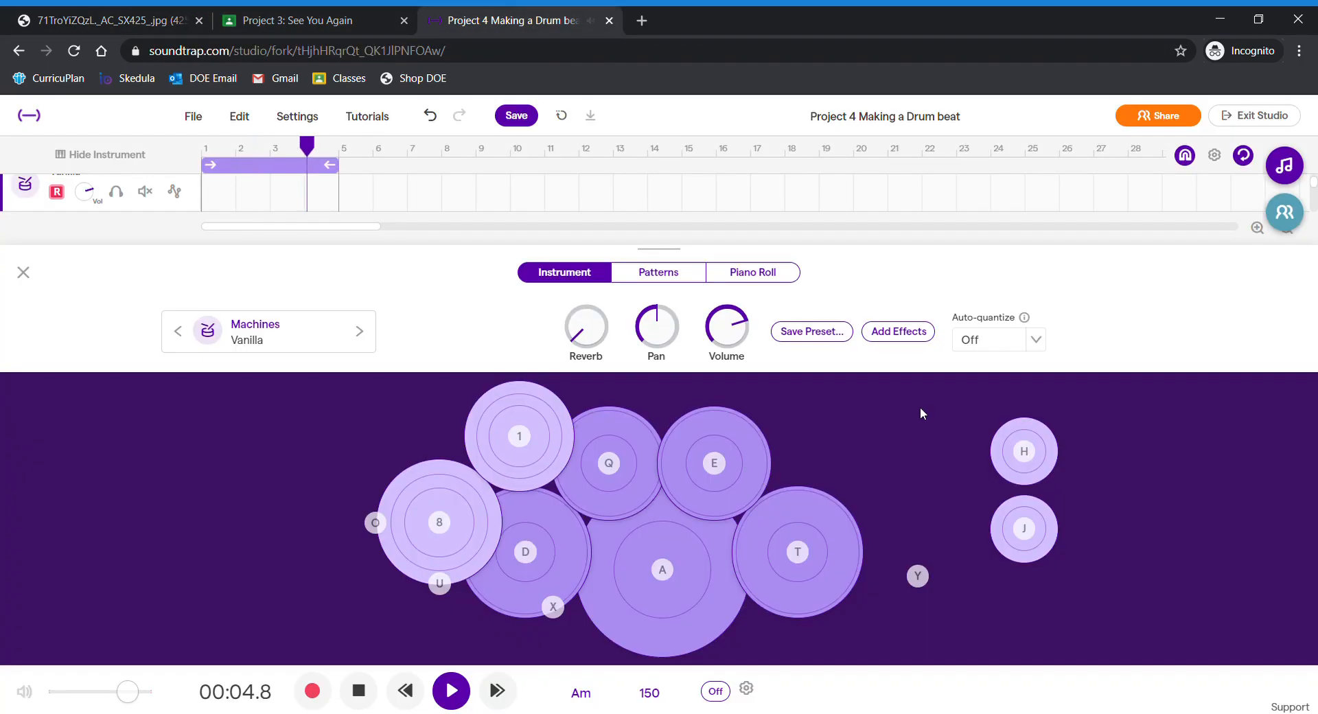
Close the instrument and delete the Vanilla drum track, stopping playback at the project's start
click(23, 273)
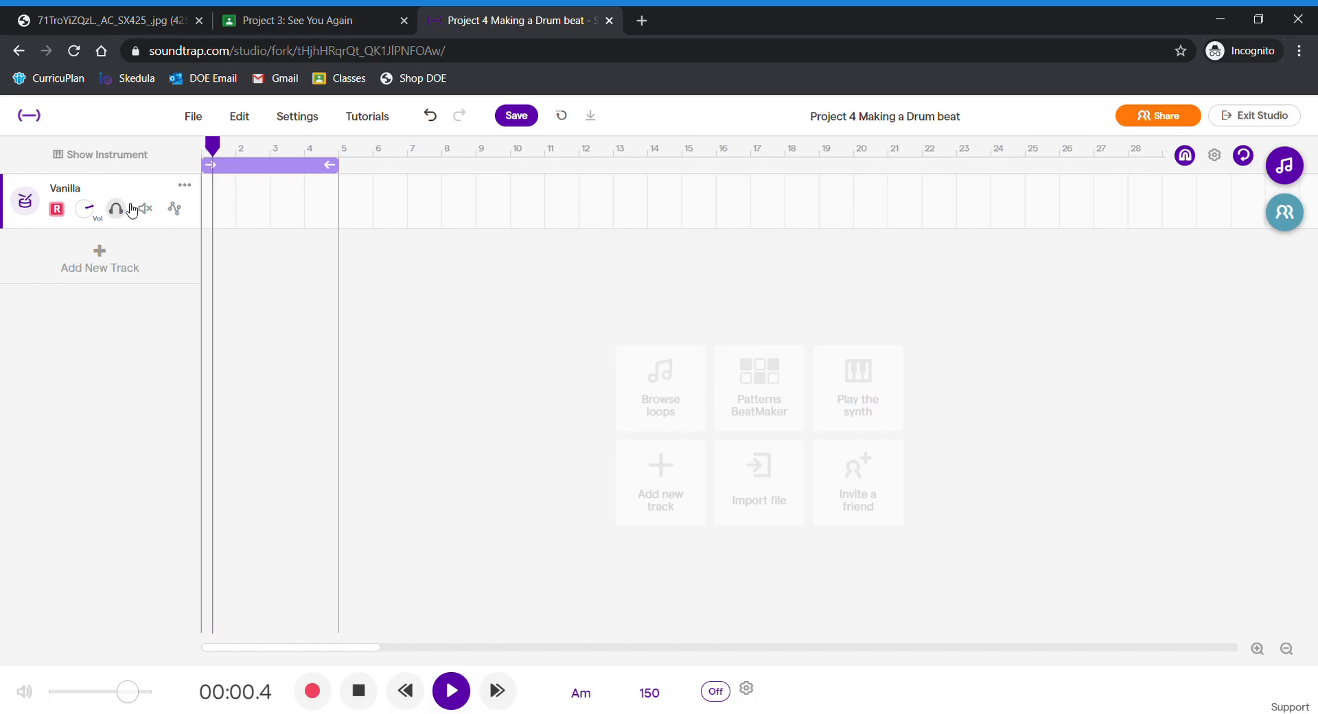
key(Delete)
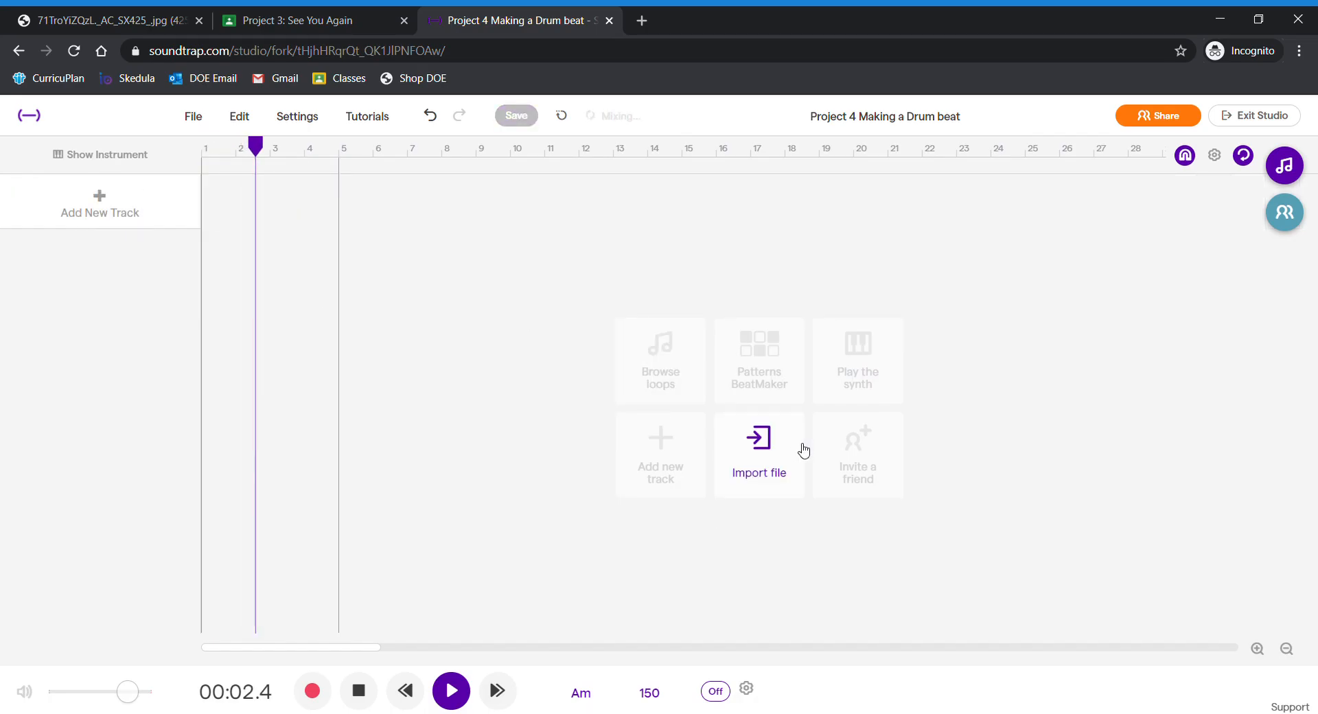
click(357, 690)
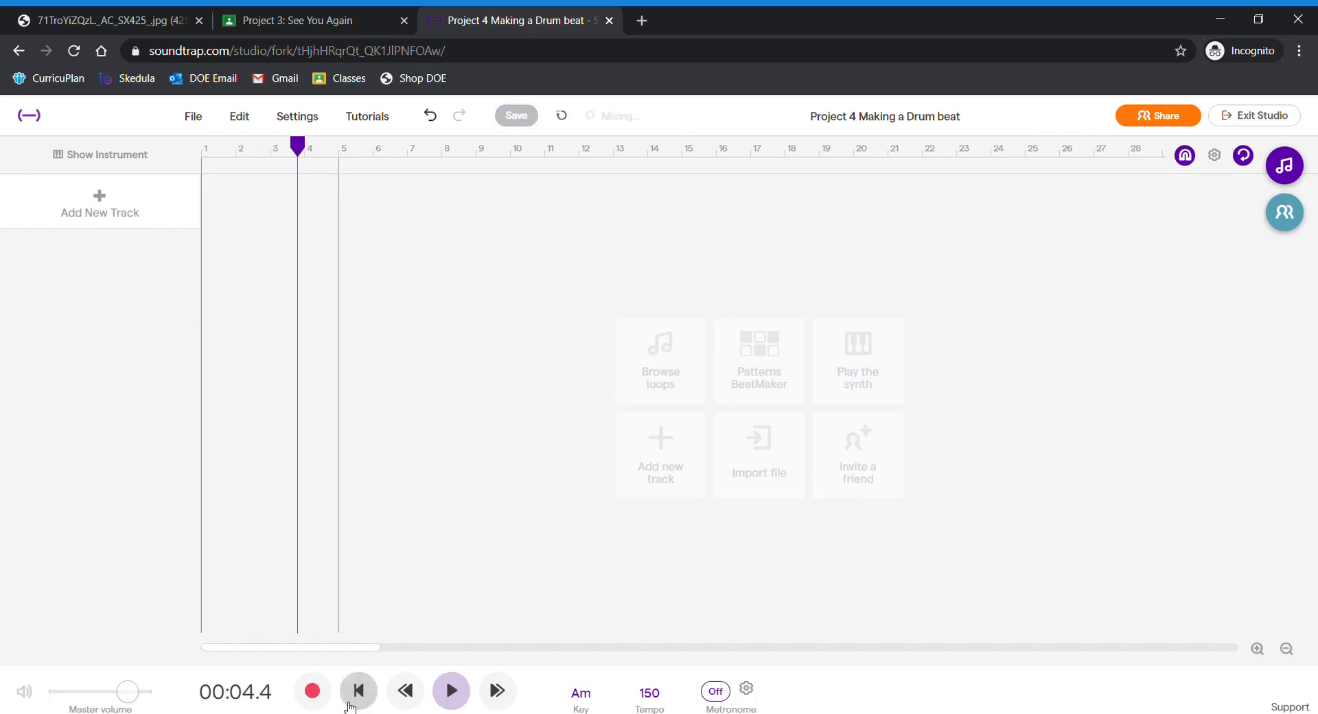
click(397, 698)
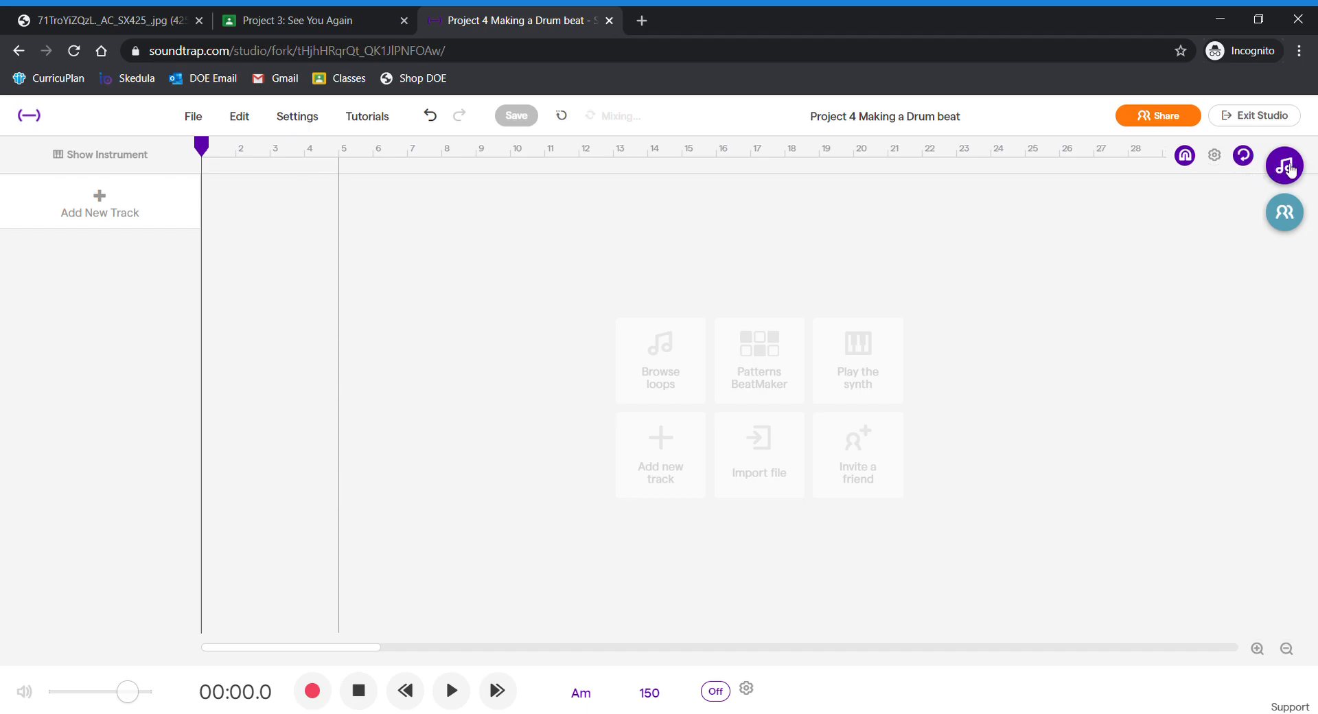
Search the loop library for "kick" and preview Anthem - Beat 1 (Kick) and Anthem - Beat 3 (Kick)
click(1285, 166)
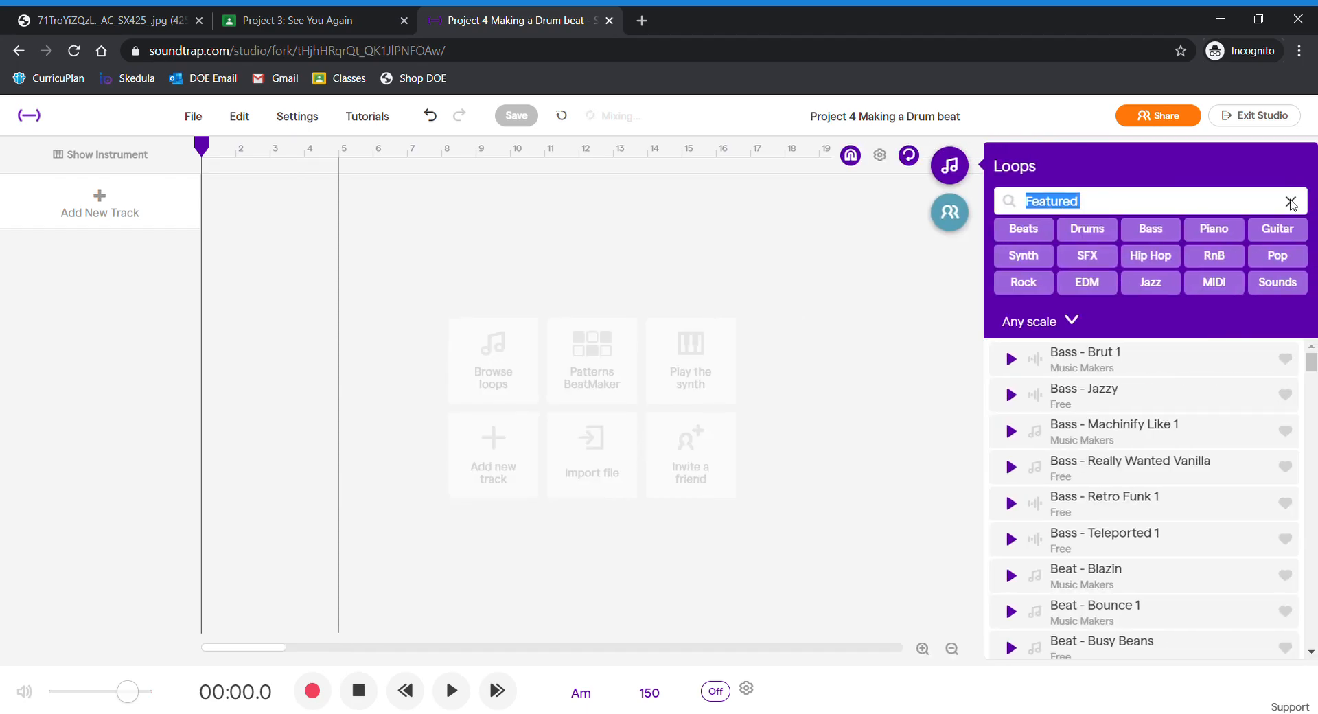
click(1290, 202)
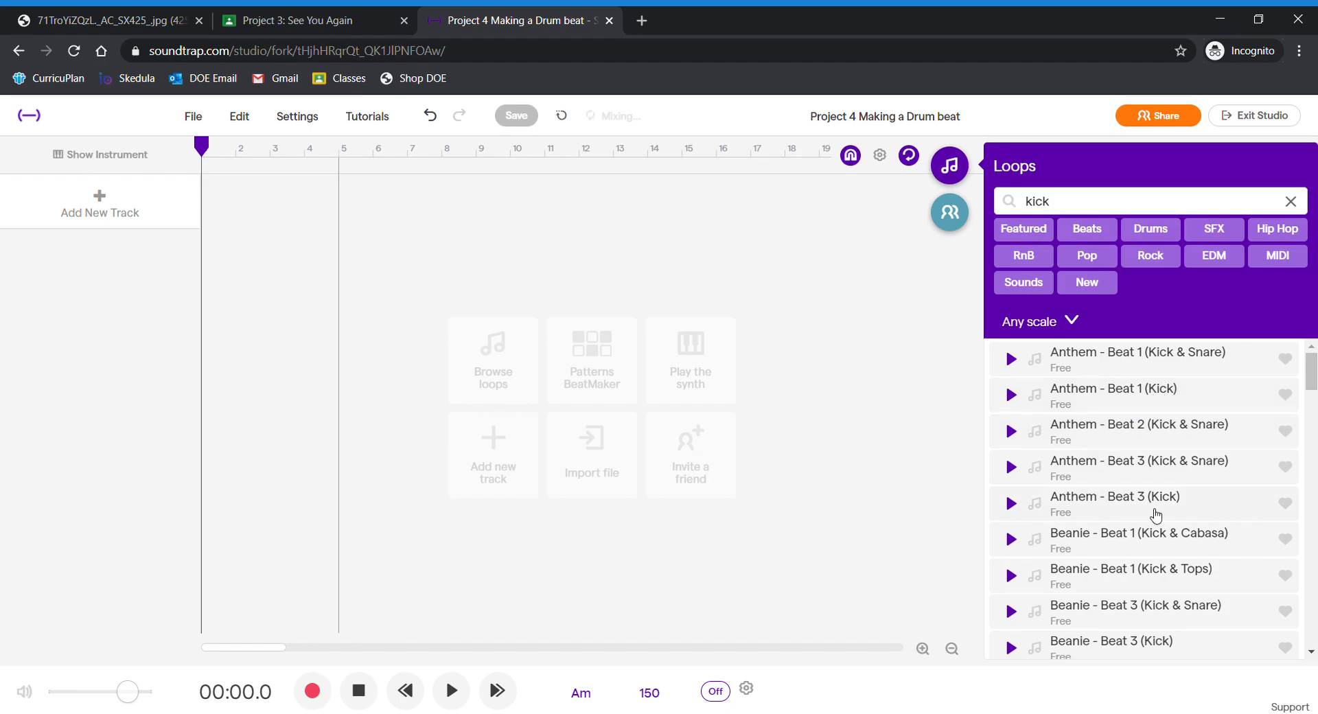
click(1097, 403)
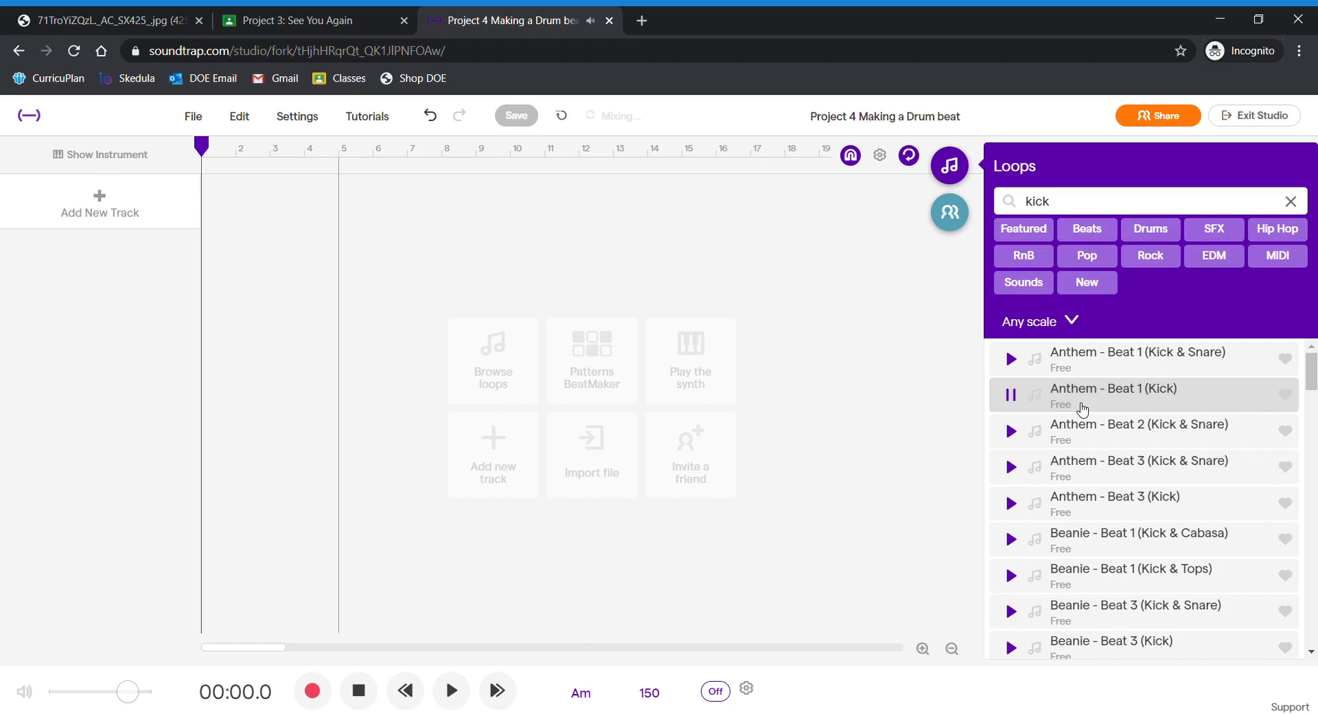
click(1143, 499)
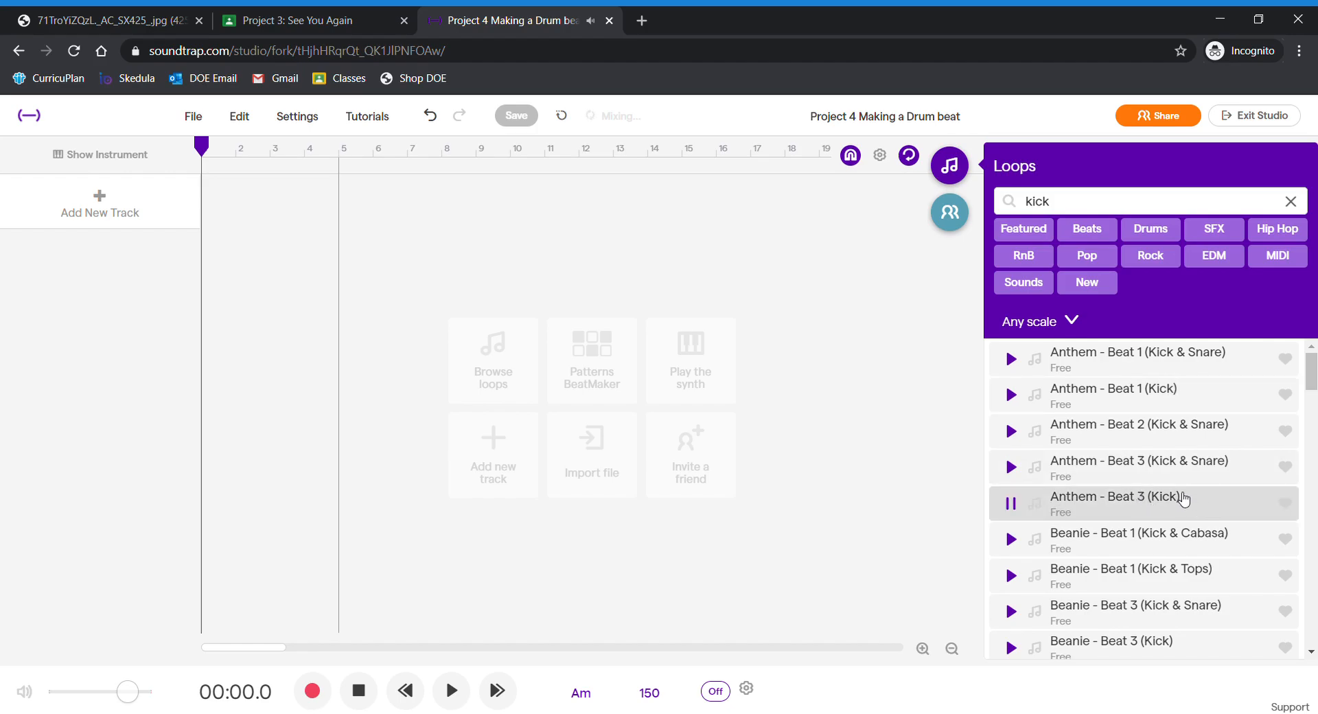
Preview the Swish - Beat 1 (Kick) loop and place it on the timeline from bar 1 to the end of bar 8
scroll(1179, 498, down, 20)
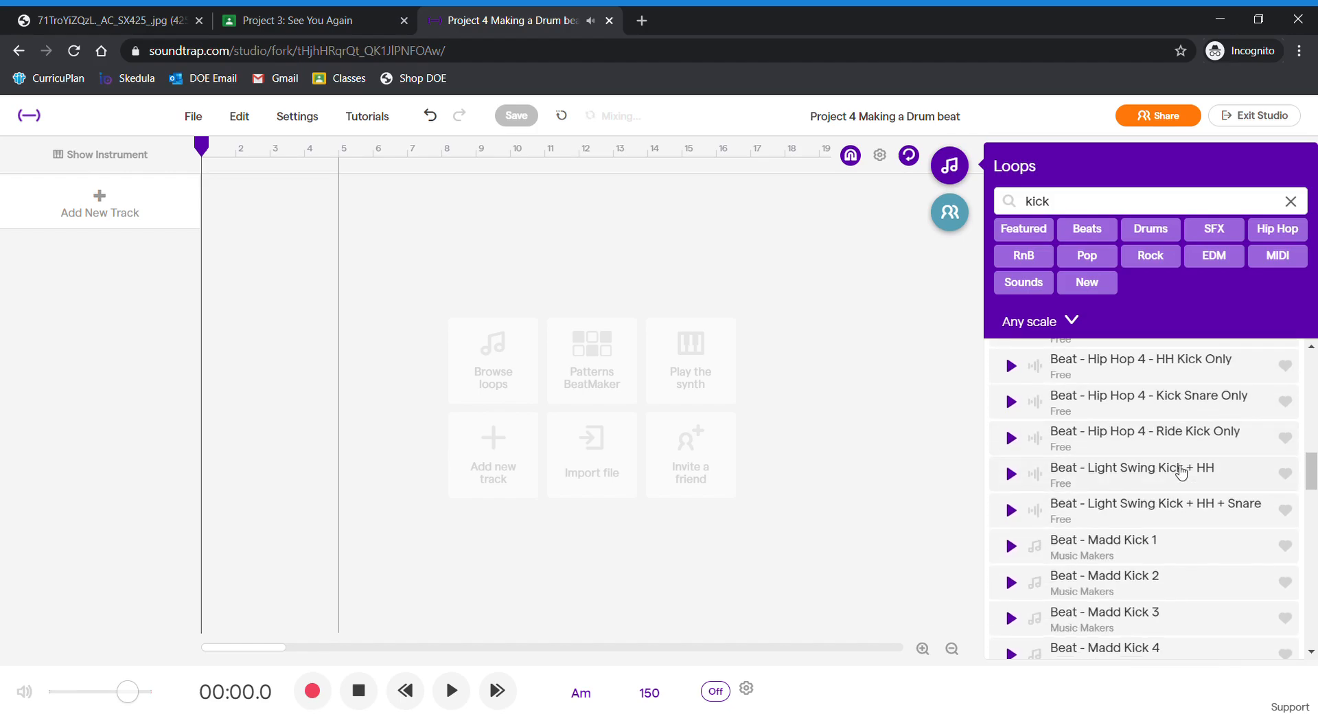
scroll(1162, 472, down, 10)
scroll(1160, 466, up, 5)
scroll(1160, 467, up, 4)
scroll(1158, 463, down, 3)
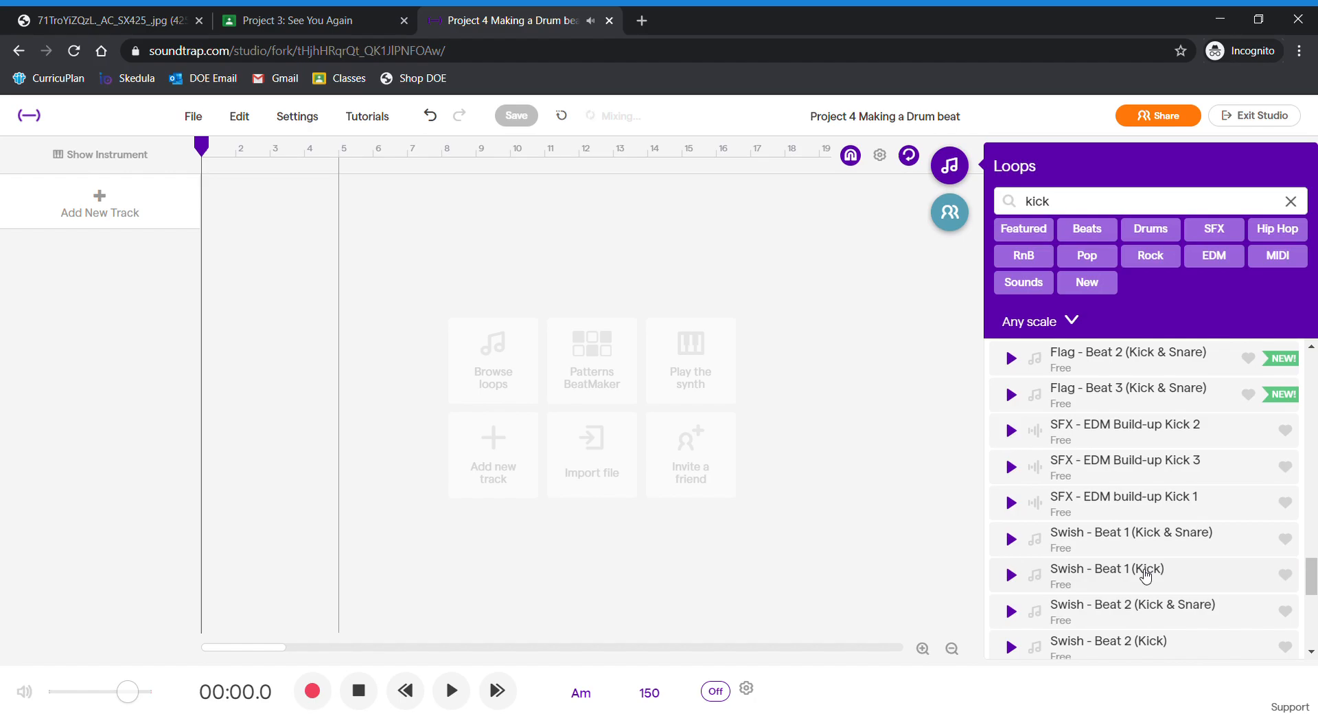
click(1145, 575)
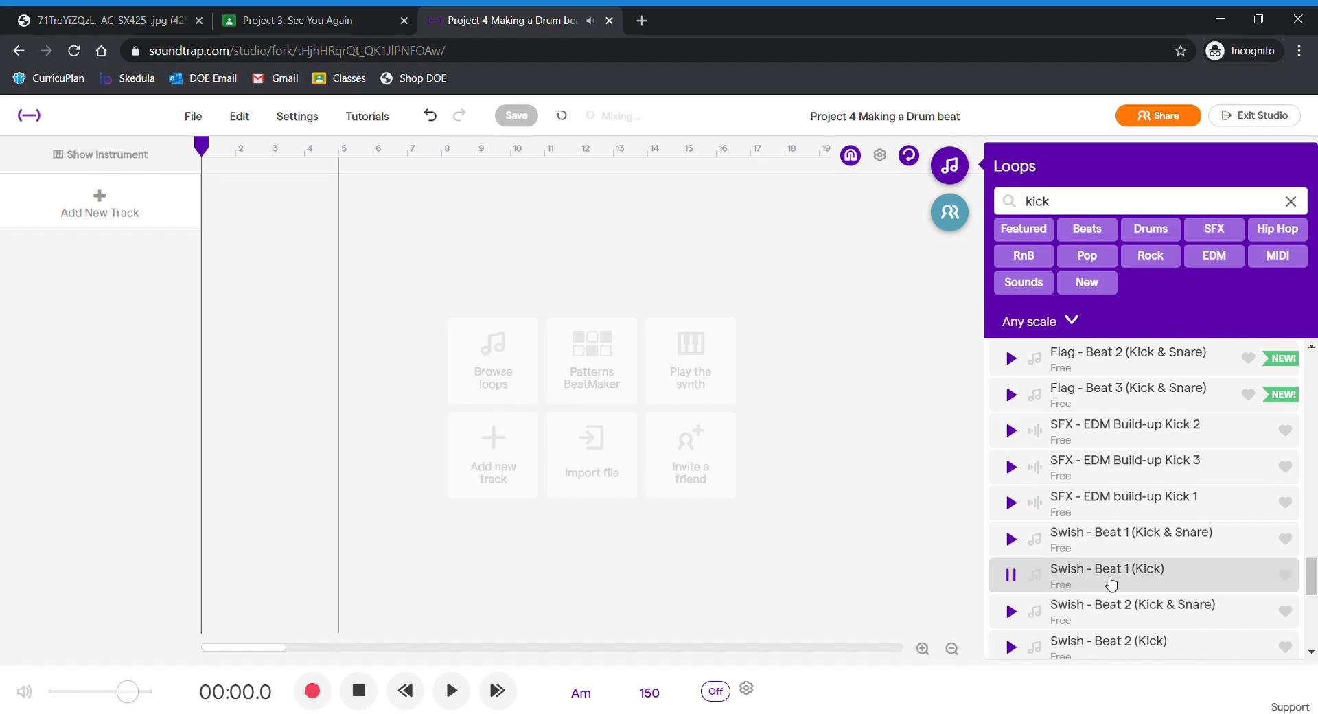
drag(1111, 580, 475, 203)
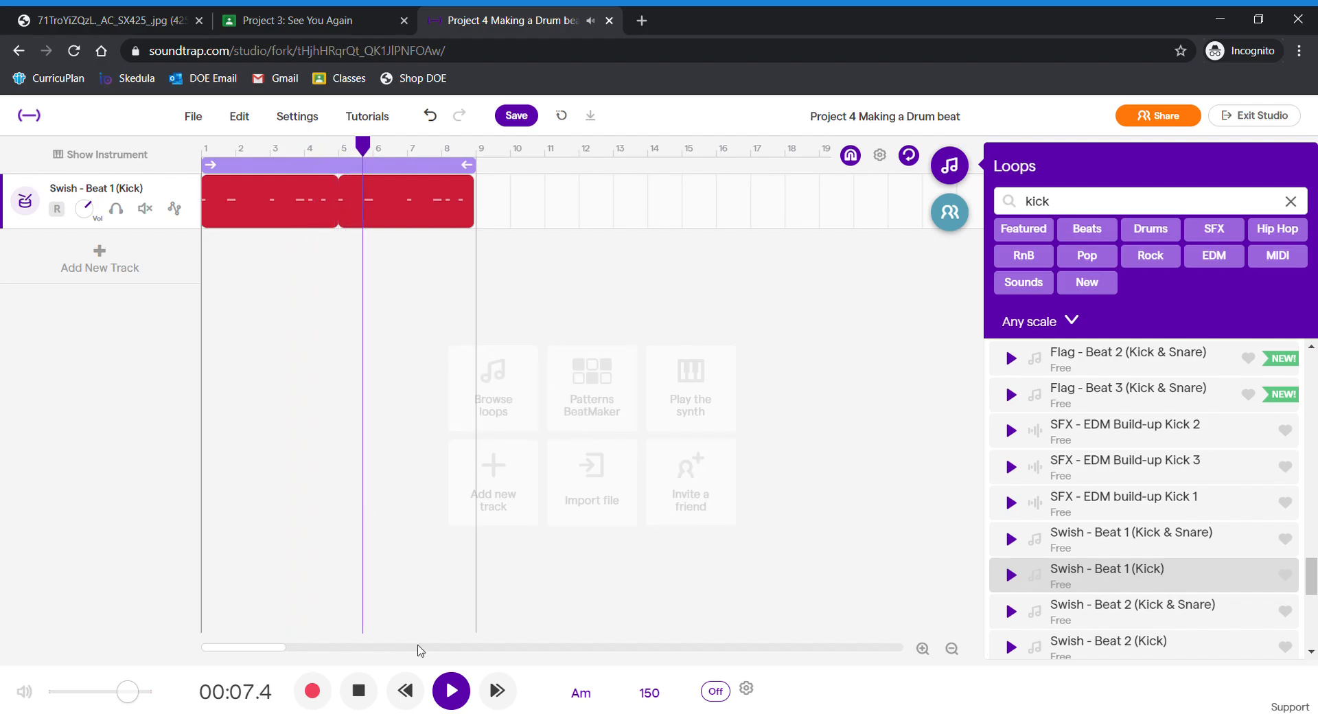
click(358, 690)
click(374, 696)
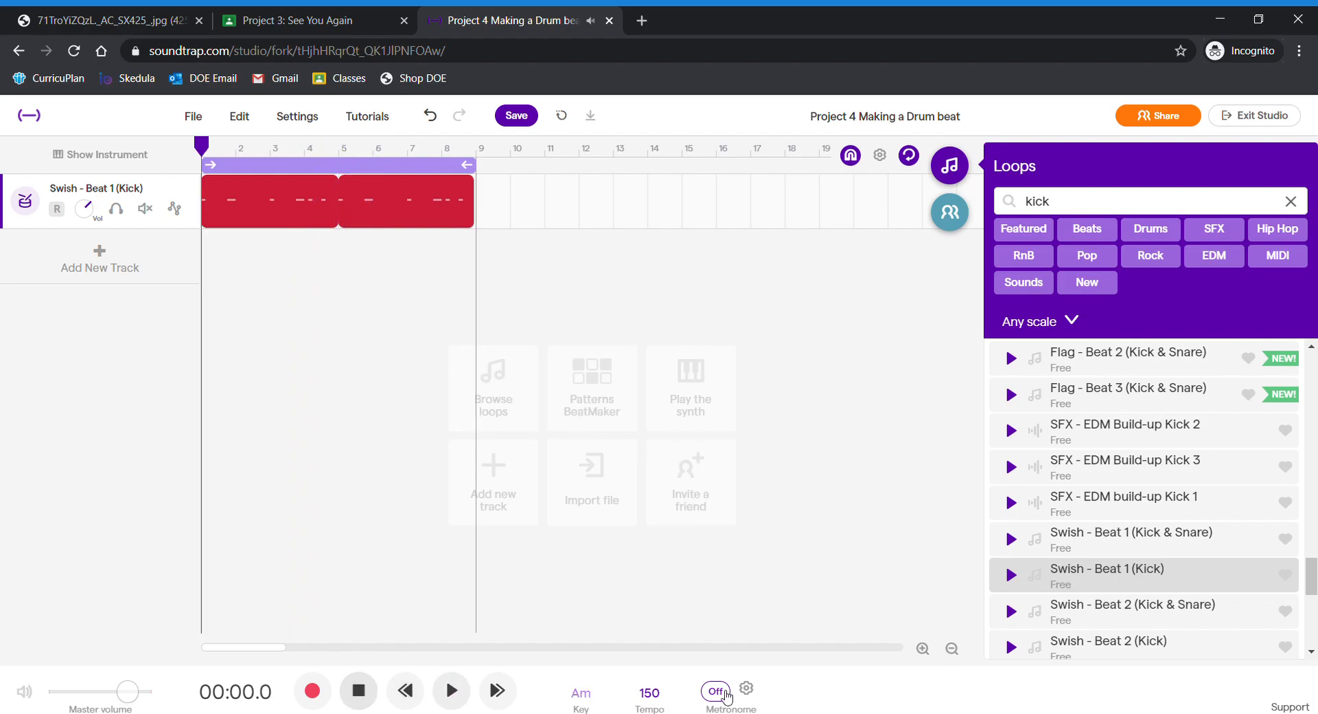
View the drum set photo, then open the Swish track's drum kit and sound its bass drum
click(103, 20)
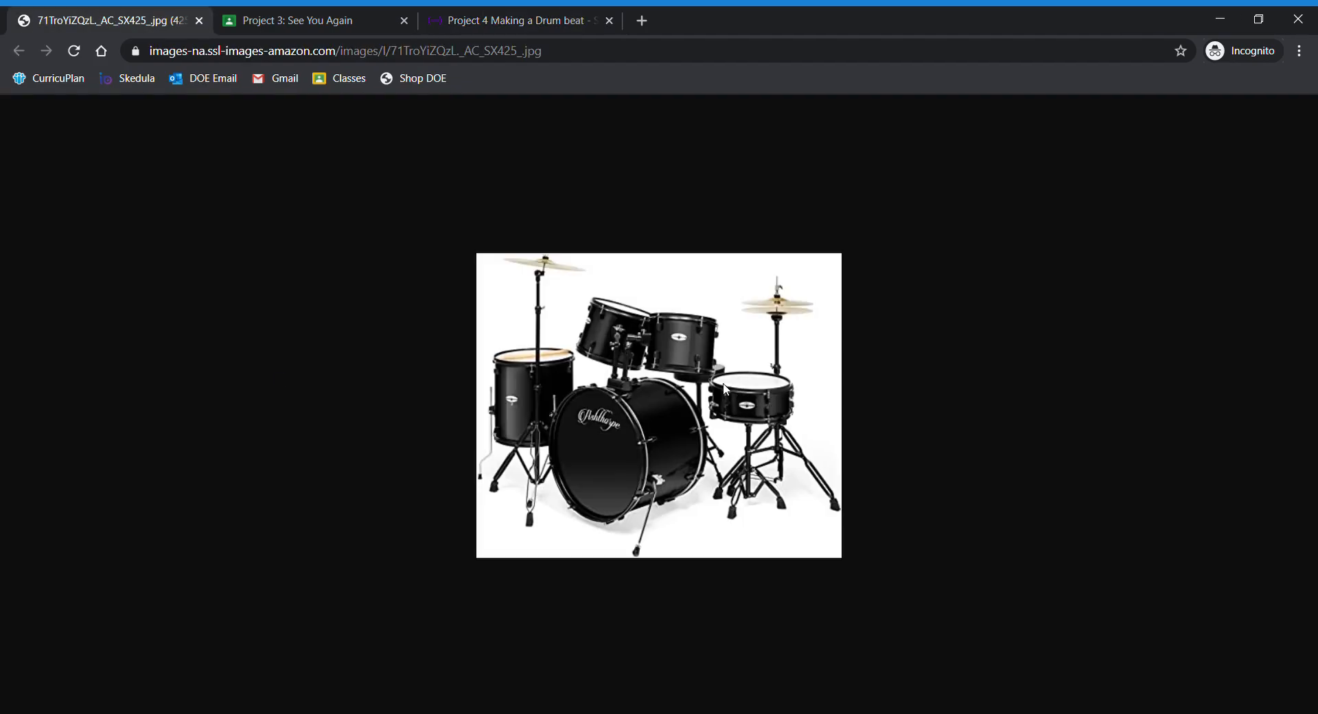
click(481, 17)
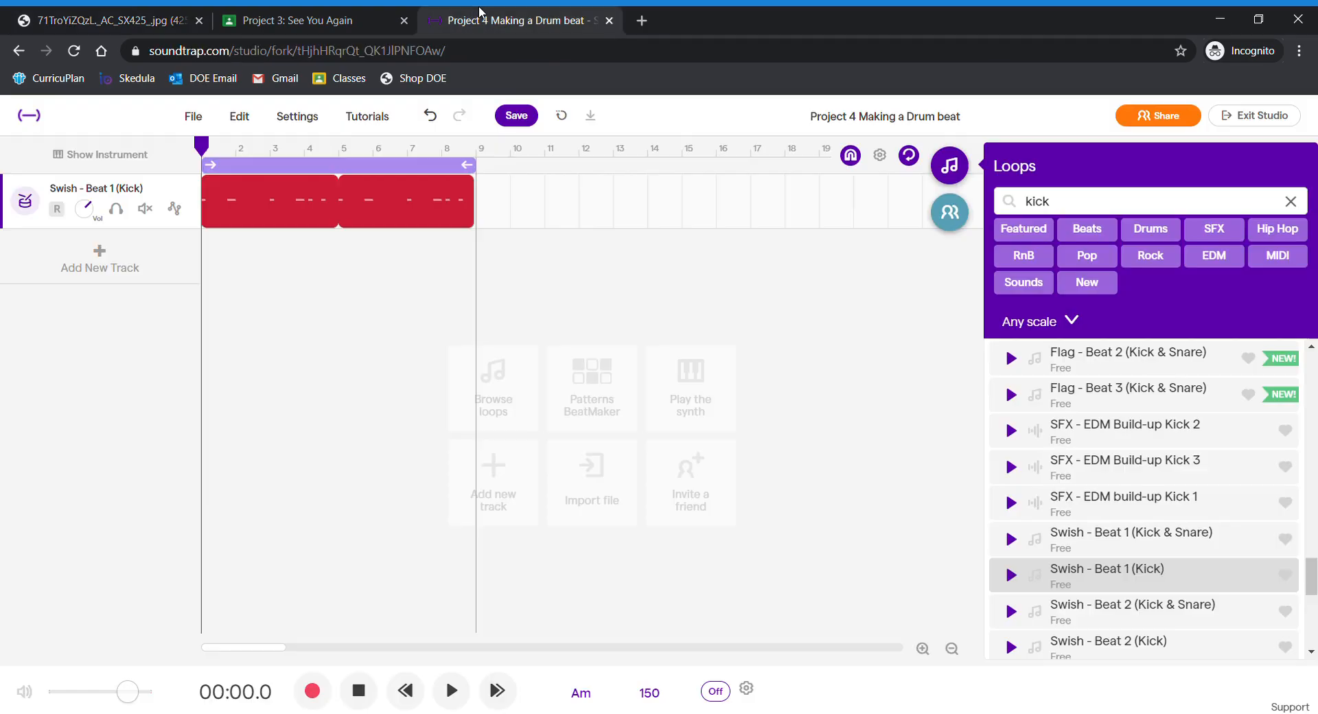
click(122, 152)
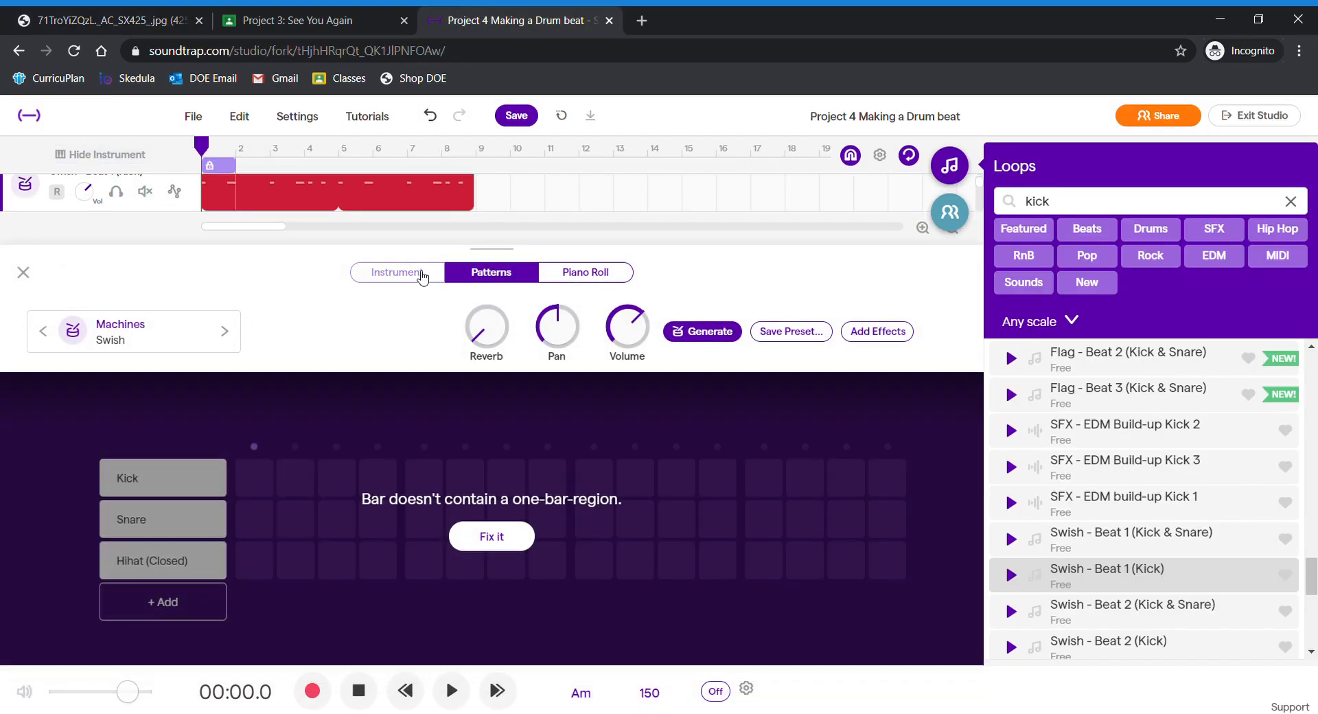
click(415, 272)
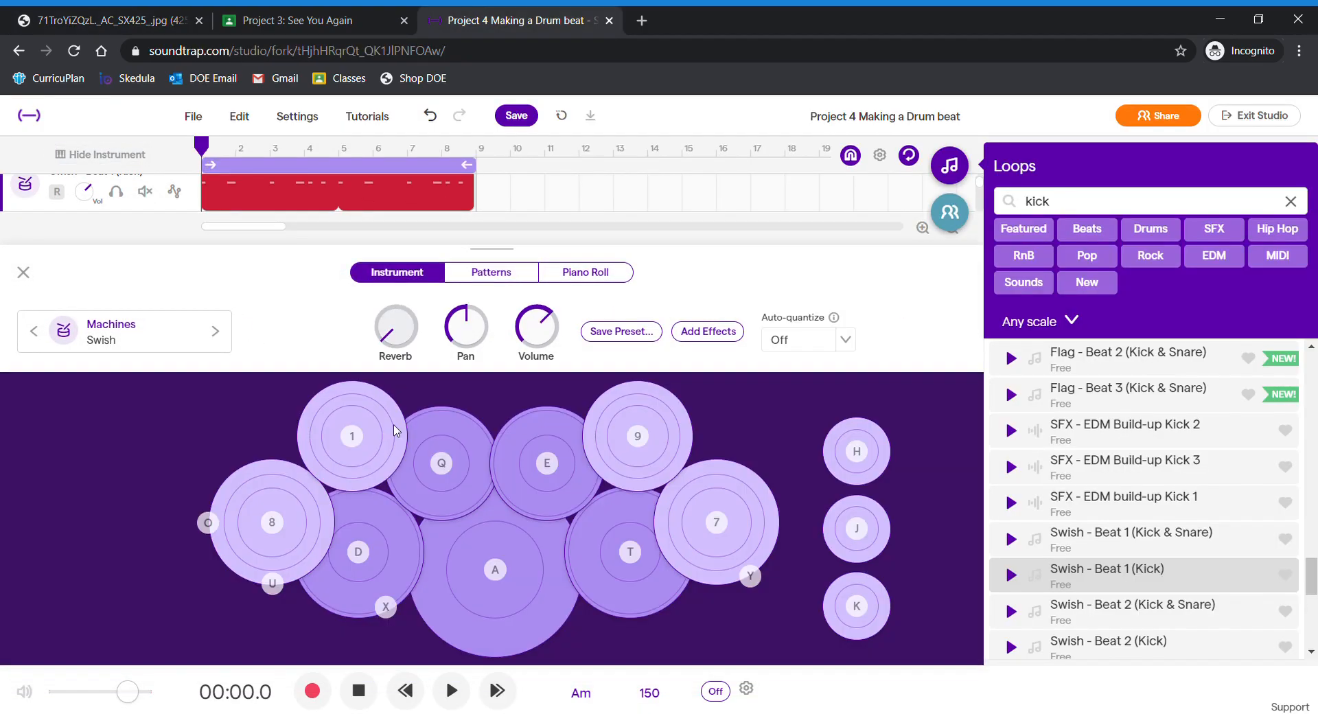
click(375, 575)
click(449, 580)
click(458, 582)
click(460, 582)
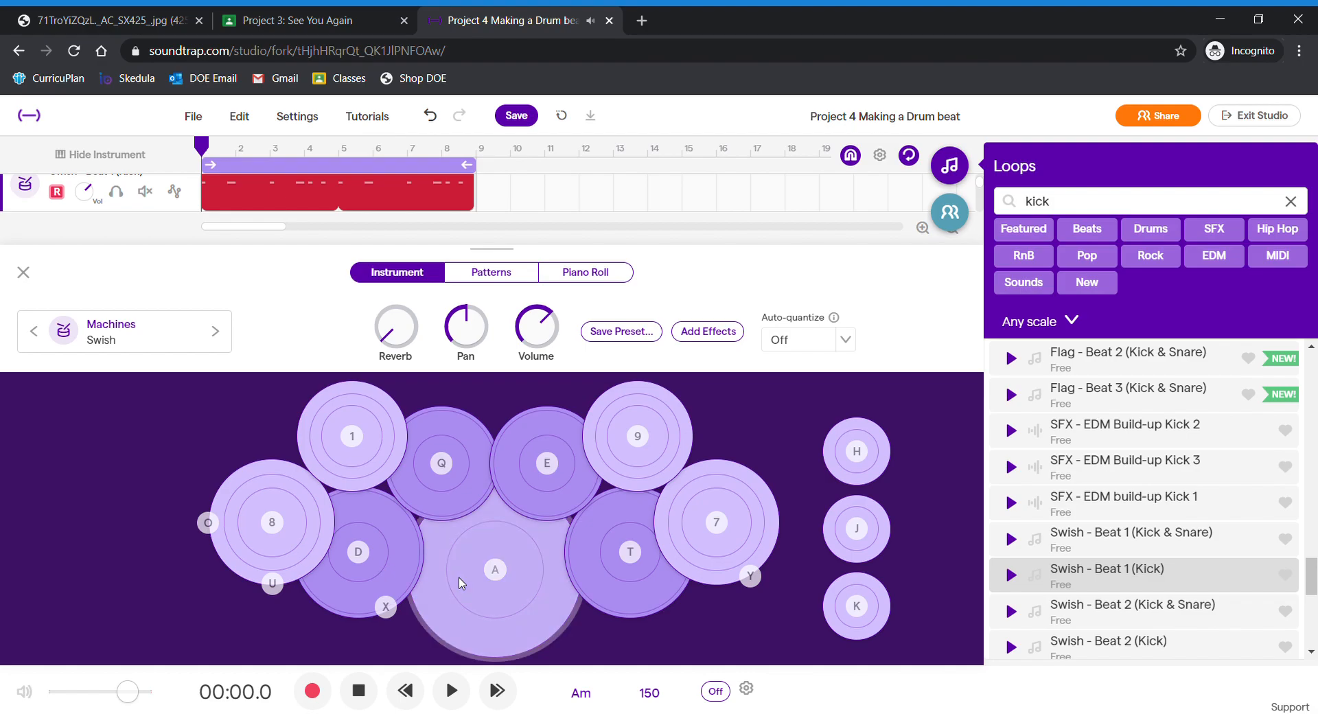
Sound the D drum pad and locate the snare in the drum set photo, closing the instrument when done
click(346, 564)
click(346, 564)
click(143, 12)
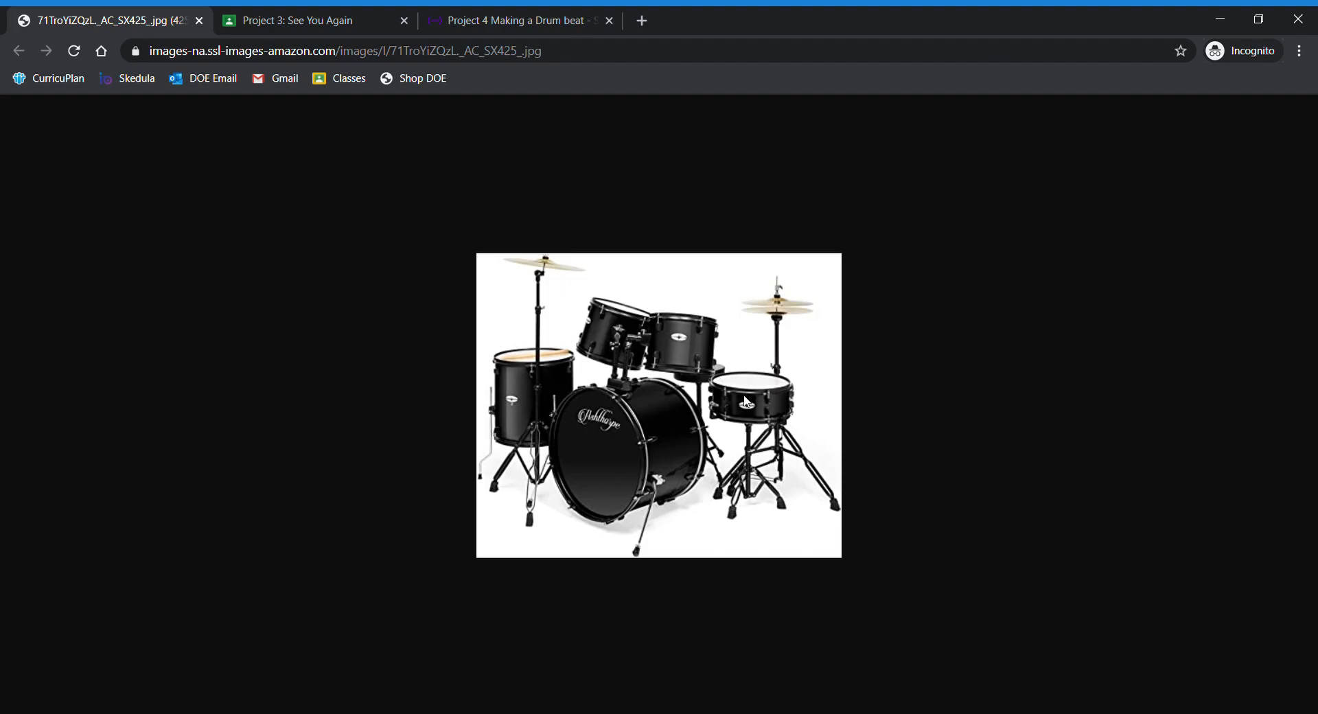
click(475, 12)
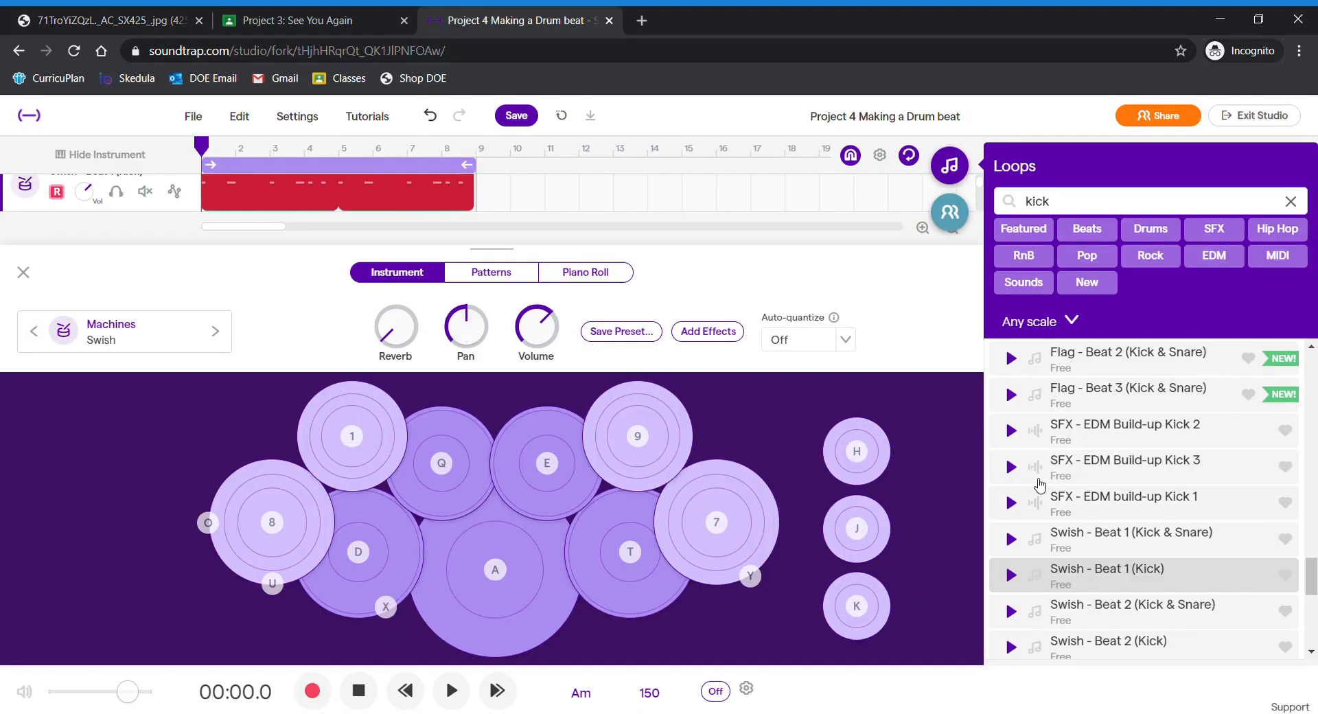
click(24, 268)
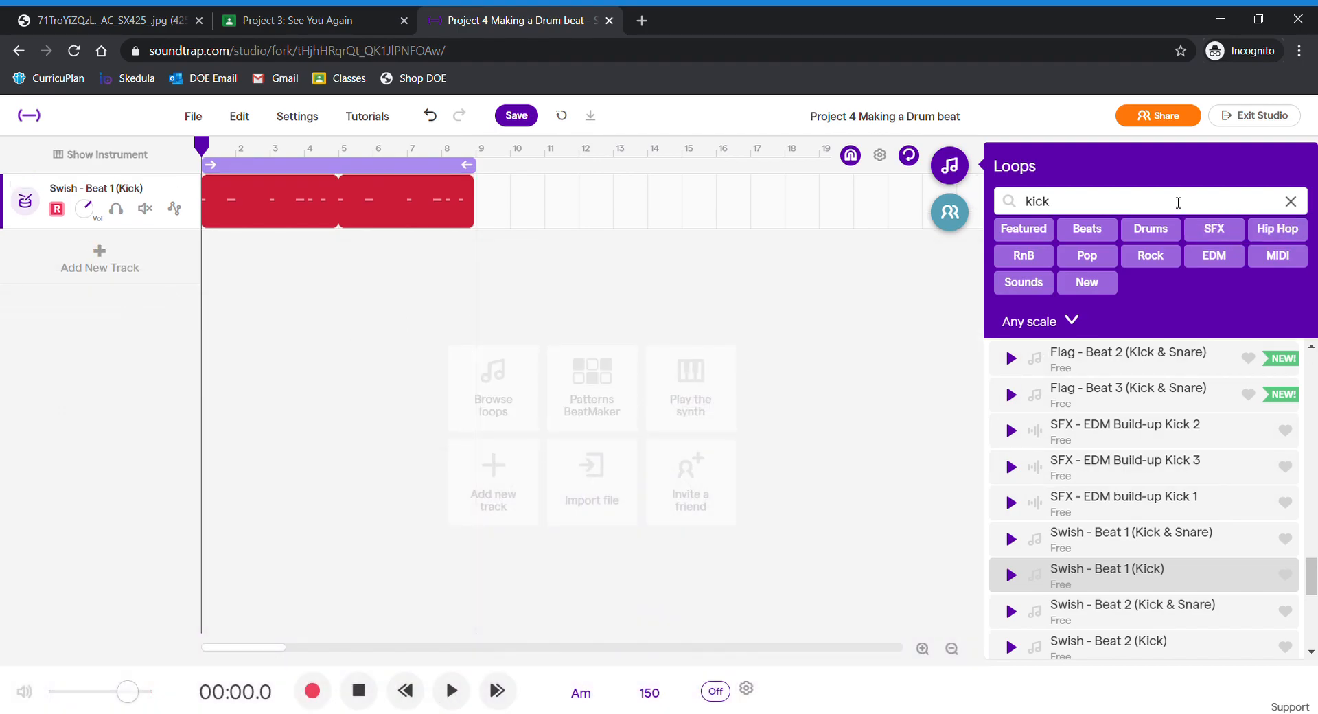
Search the loop library for "snare" and preview Beat - 808 Electro Trash 2 Snare and Beat - Club Snares
key(ctrl+a)
click(1291, 202)
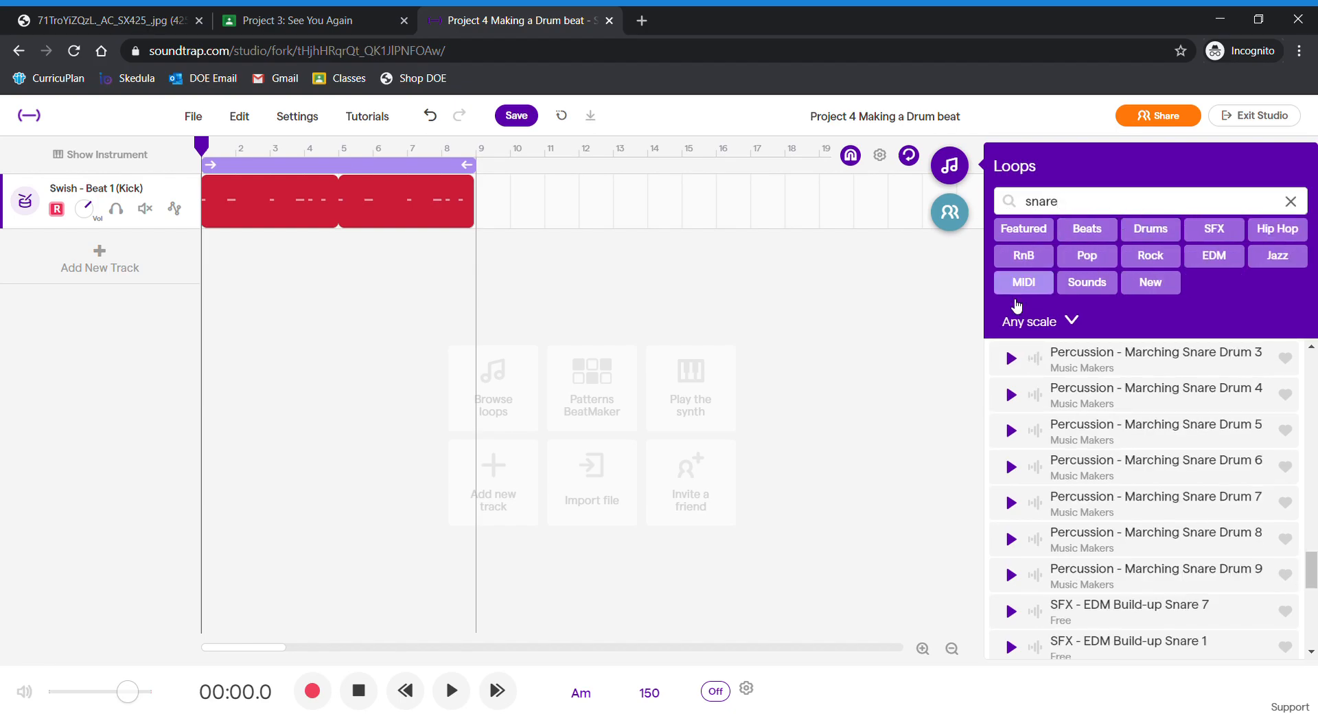
scroll(1113, 446, up, 10)
scroll(1113, 446, up, 5)
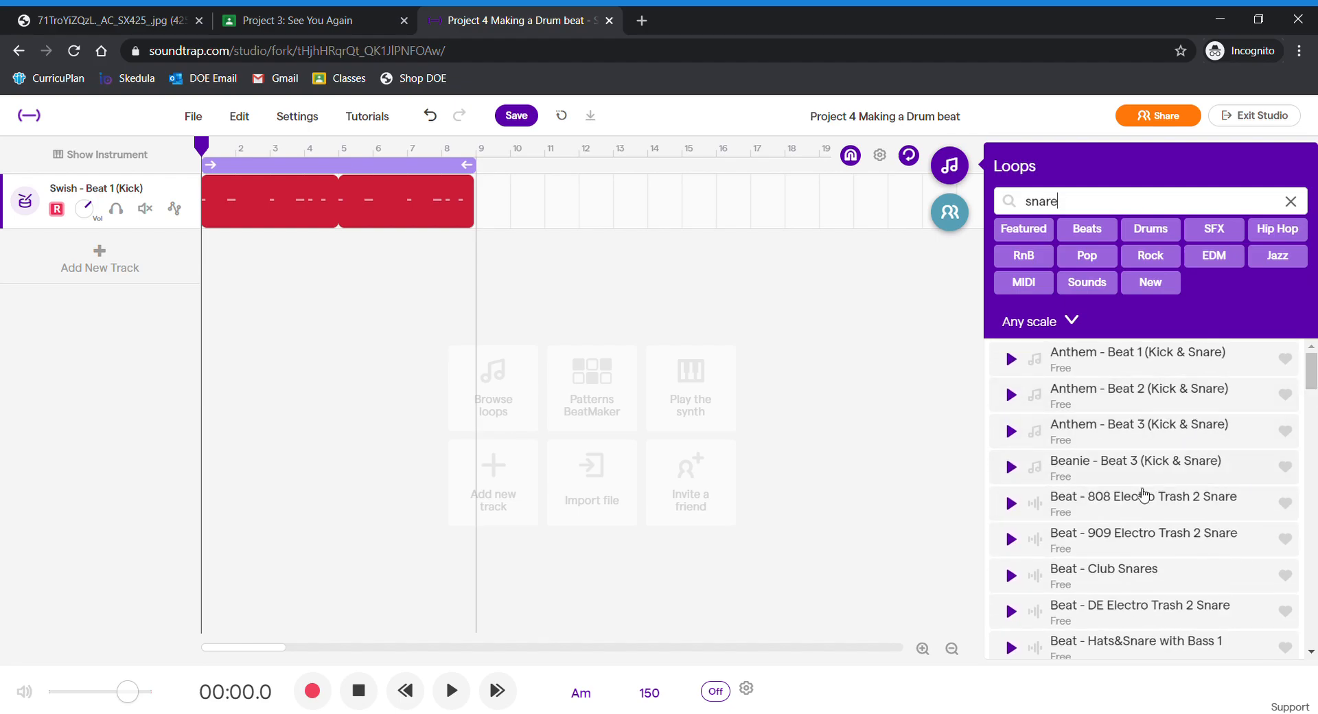
click(1146, 505)
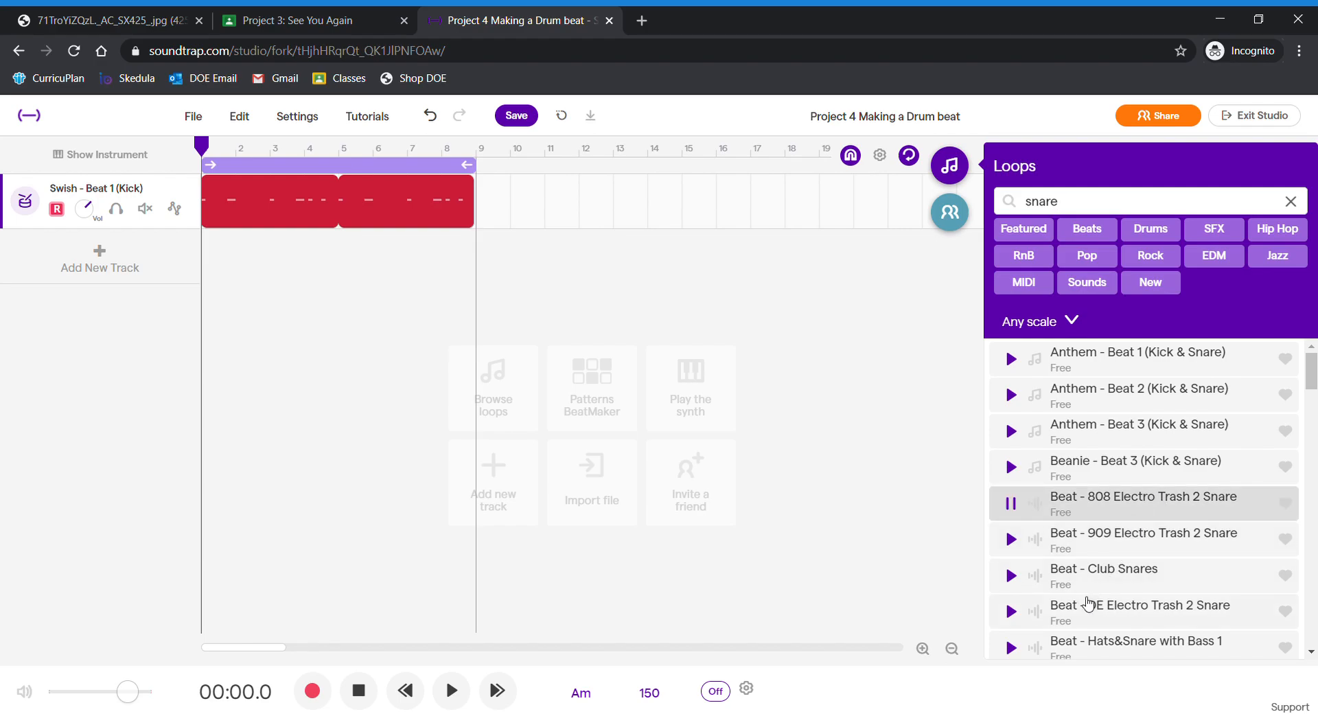
scroll(1208, 519, down, 3)
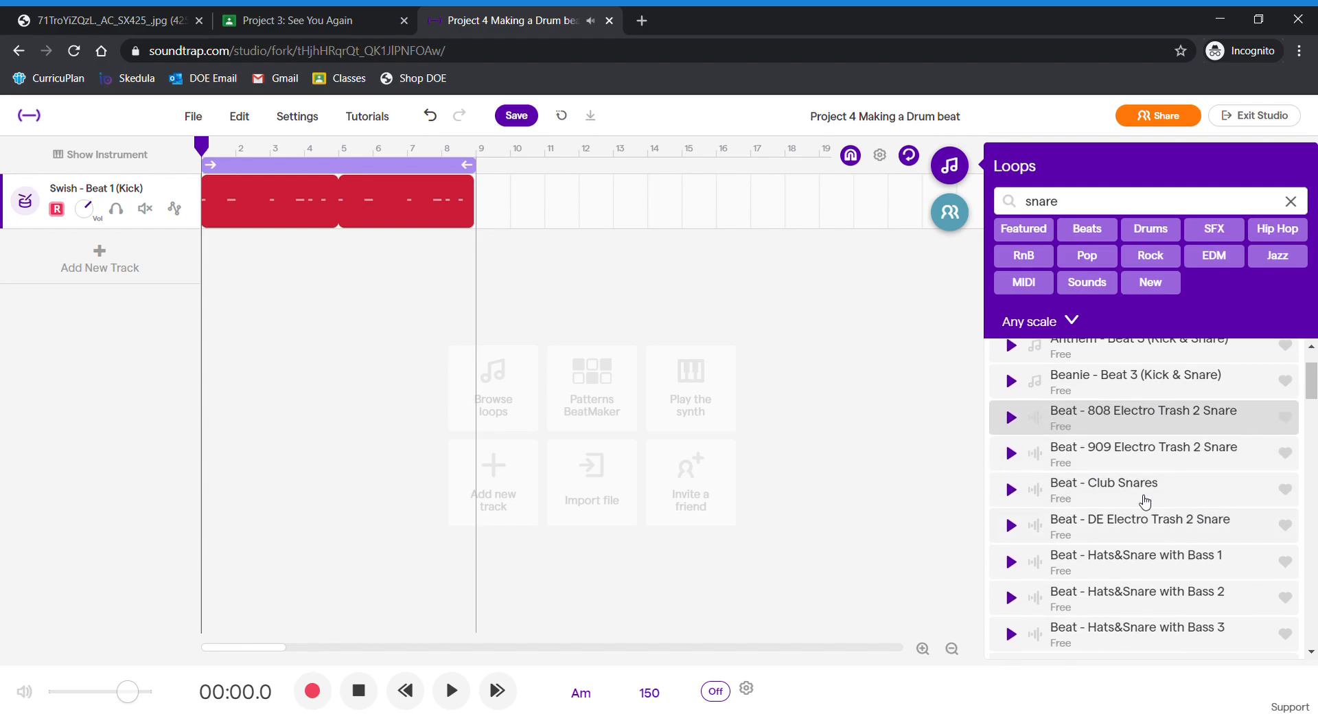
click(1135, 497)
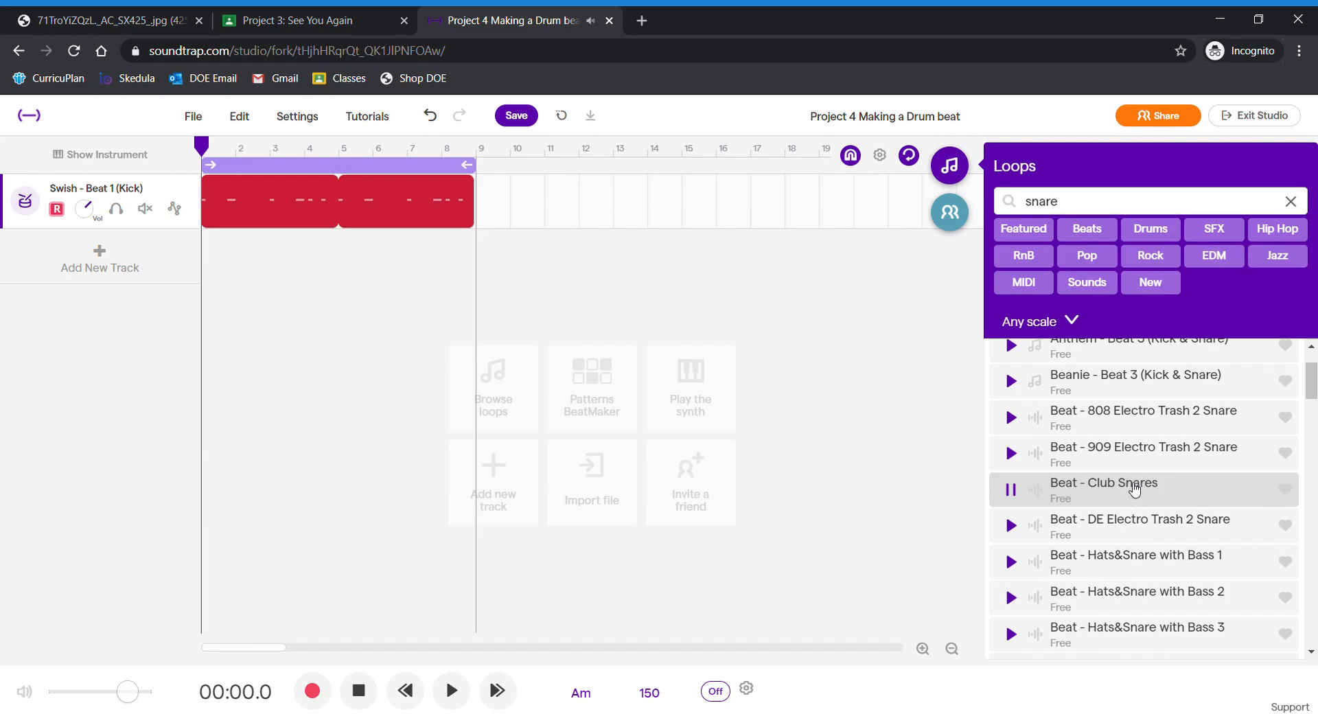
Preview the snare loops Beat - Hip Hop 3 - HH Snare Only, Beat - Lunar Snare 1, Drums - Samba Snare and Flag - Snare Roll
scroll(1133, 501, down, 5)
scroll(1165, 509, down, 7)
click(1185, 499)
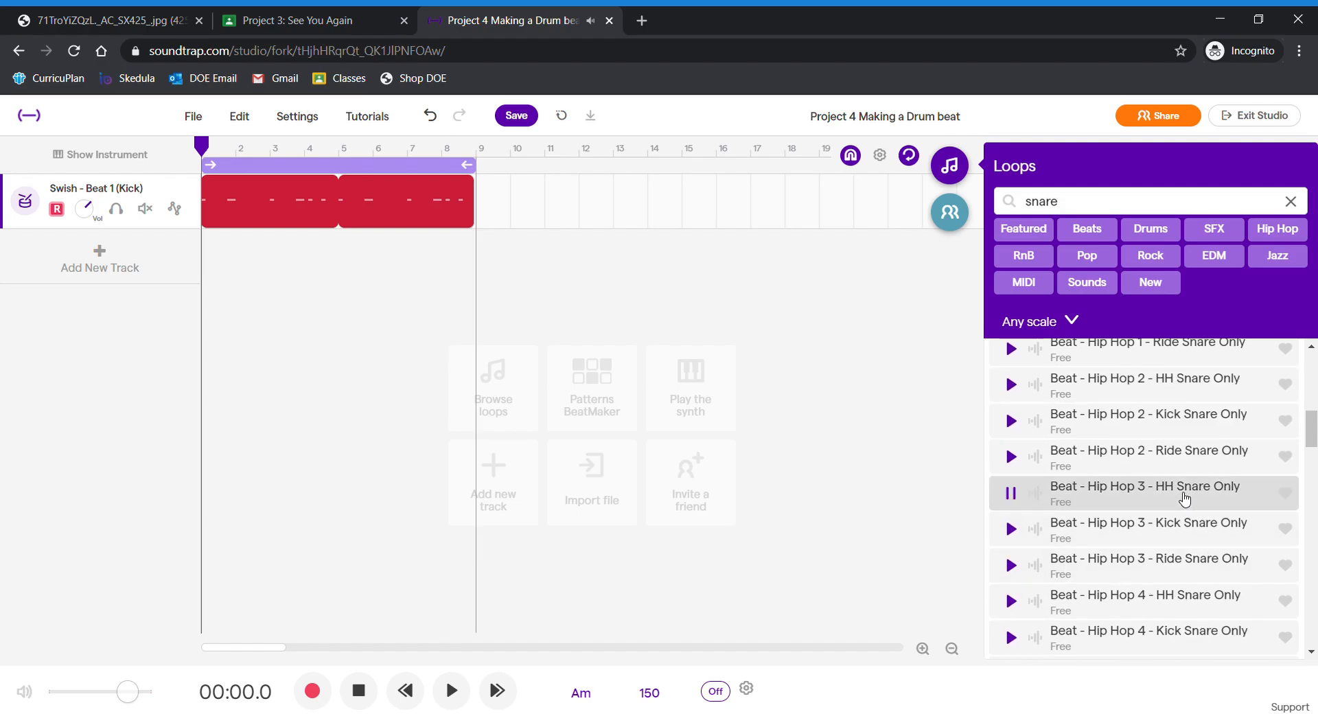
scroll(1173, 494, down, 7)
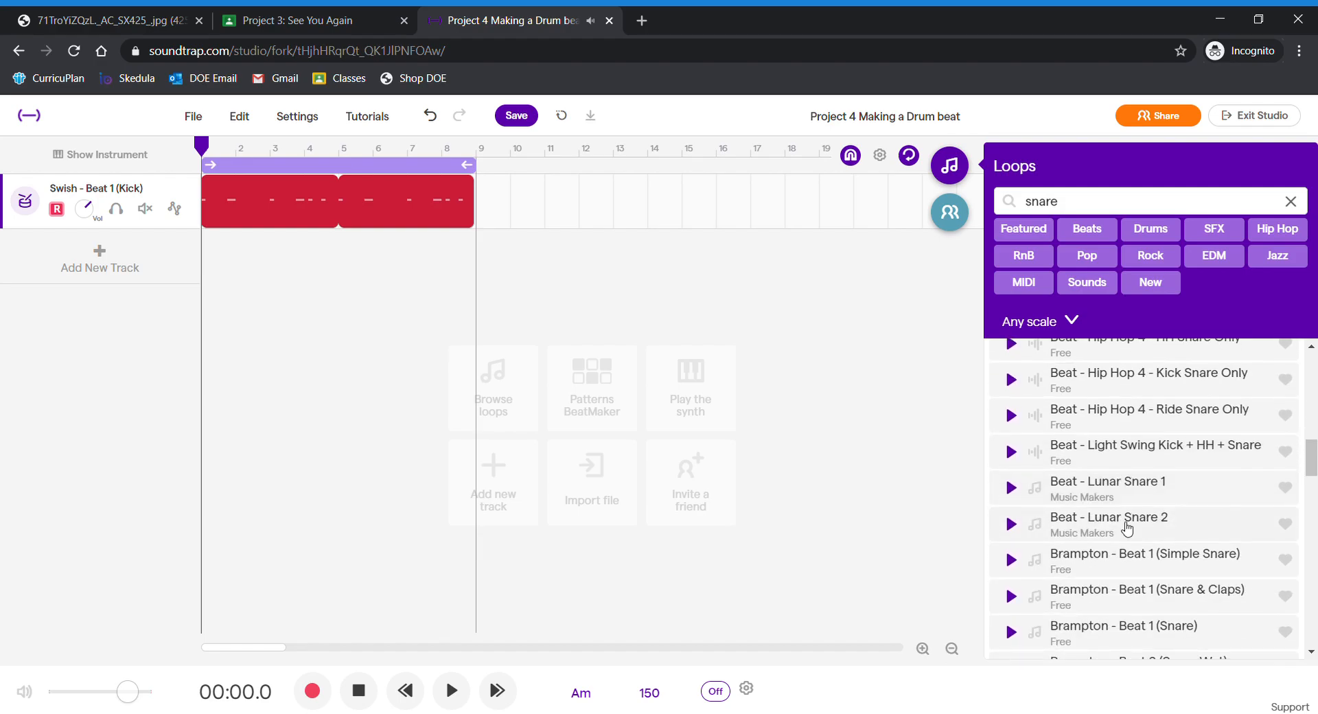
click(1166, 491)
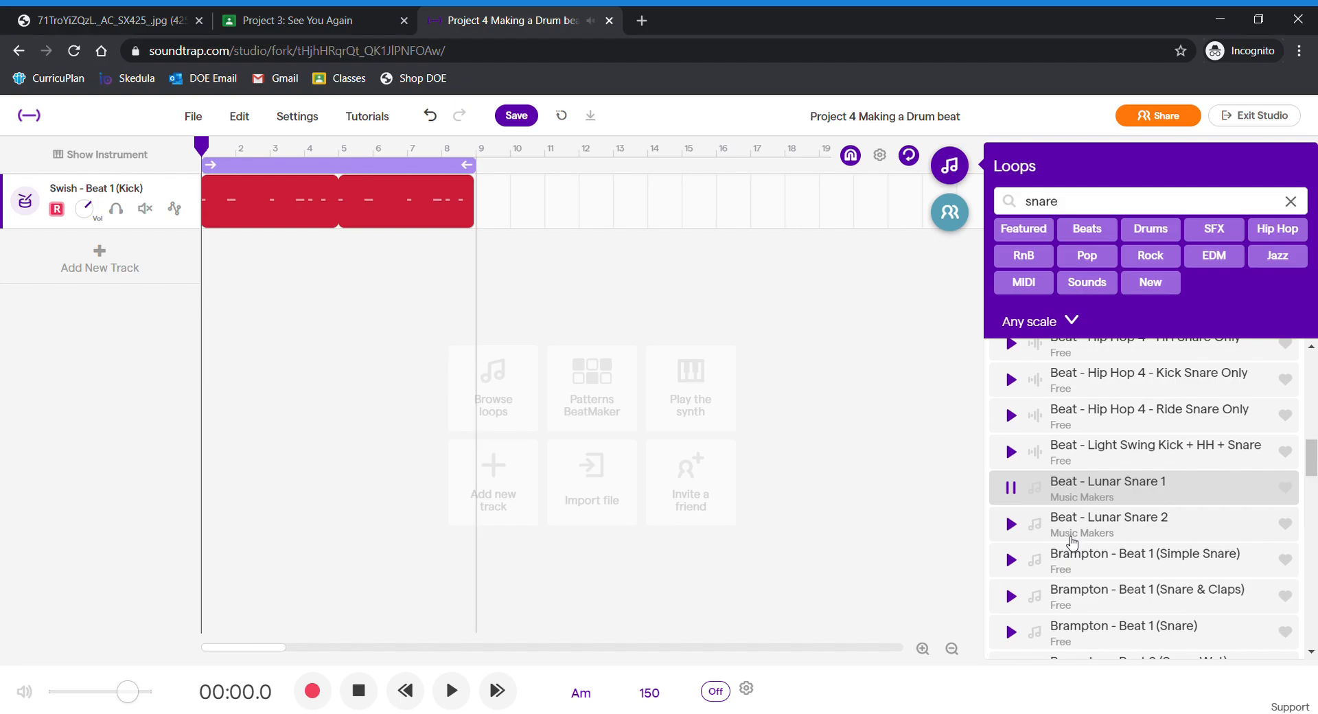
scroll(1201, 518, down, 10)
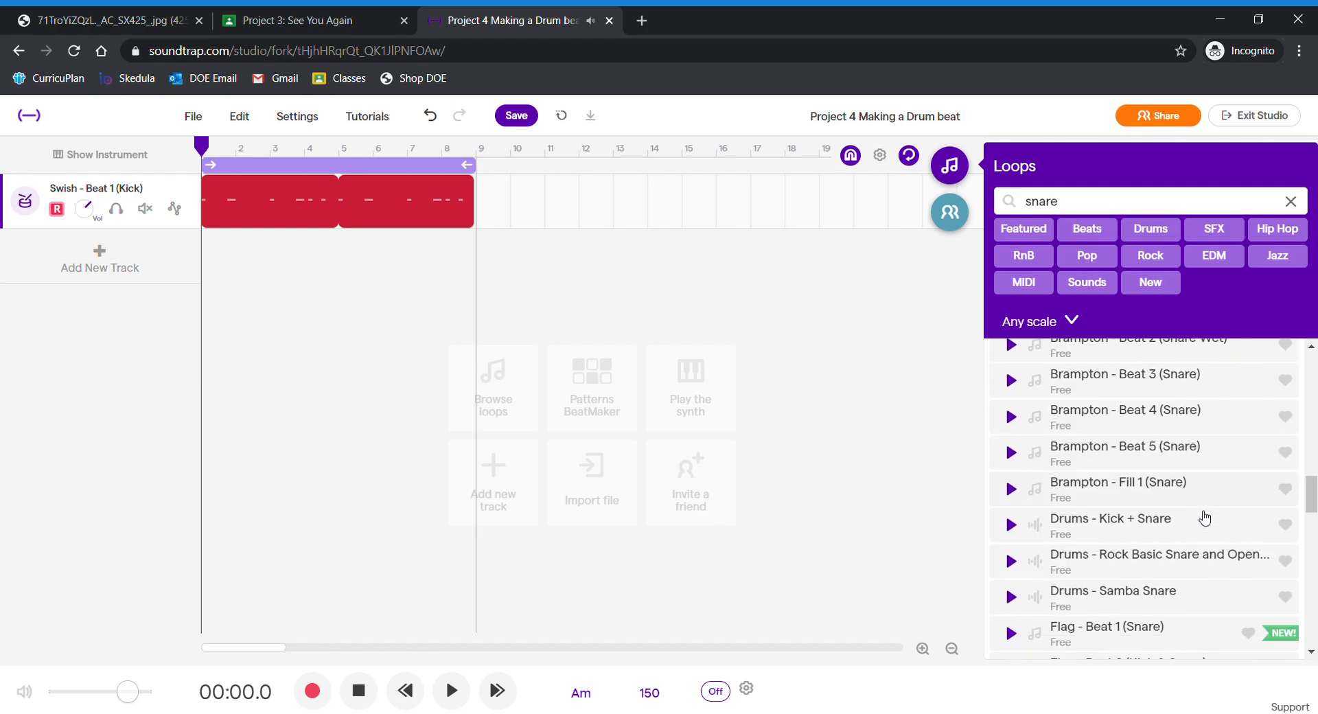
click(1140, 589)
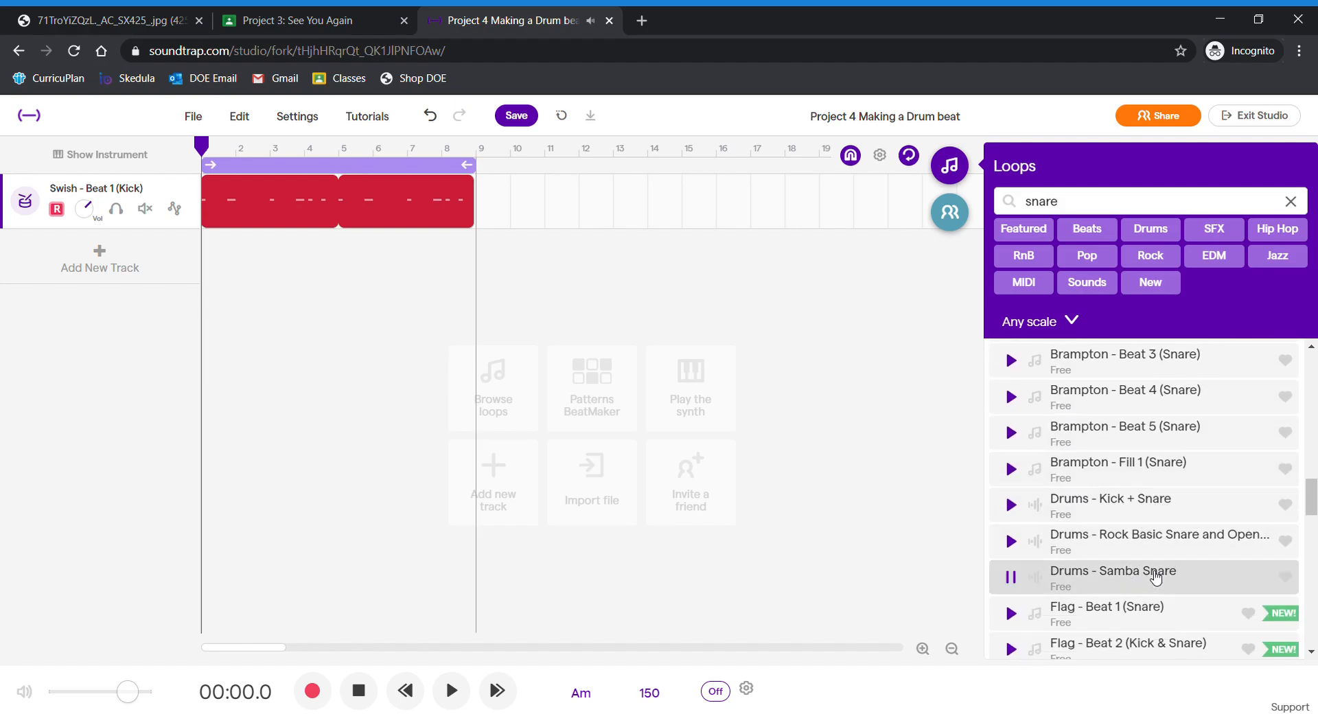
scroll(1200, 531, down, 5)
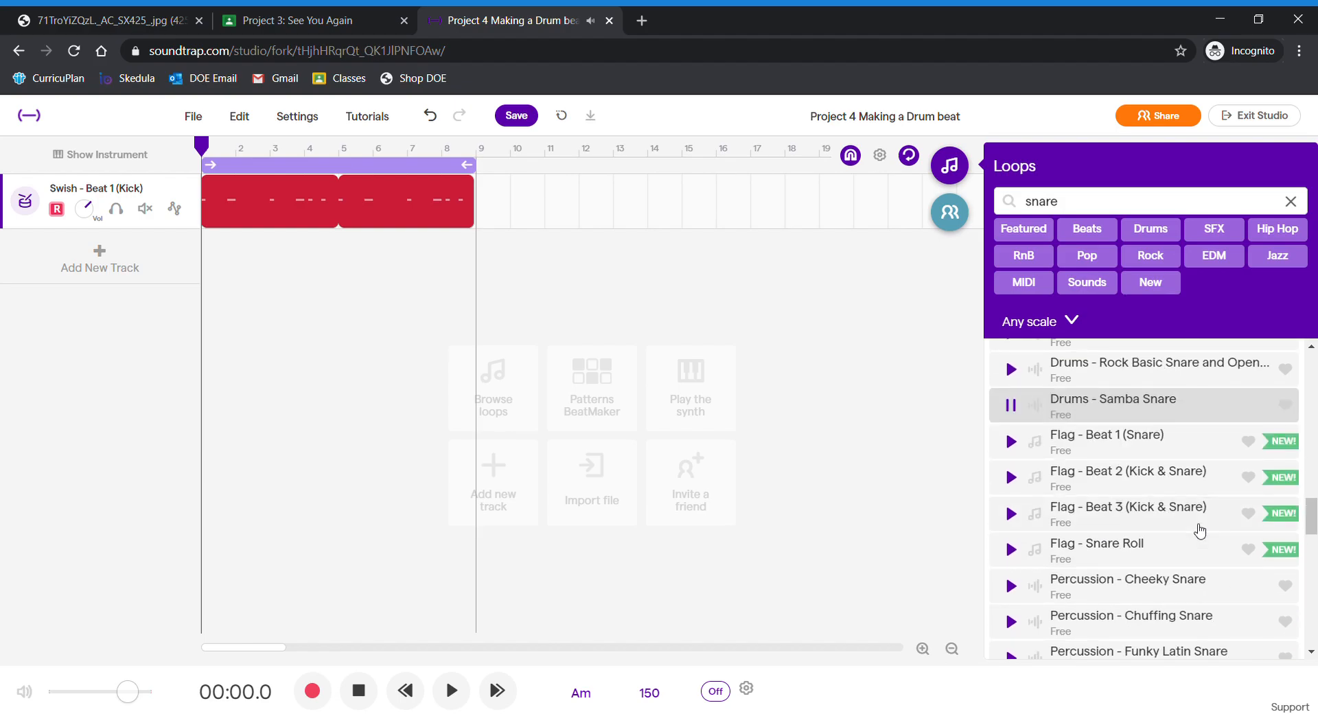
click(1137, 554)
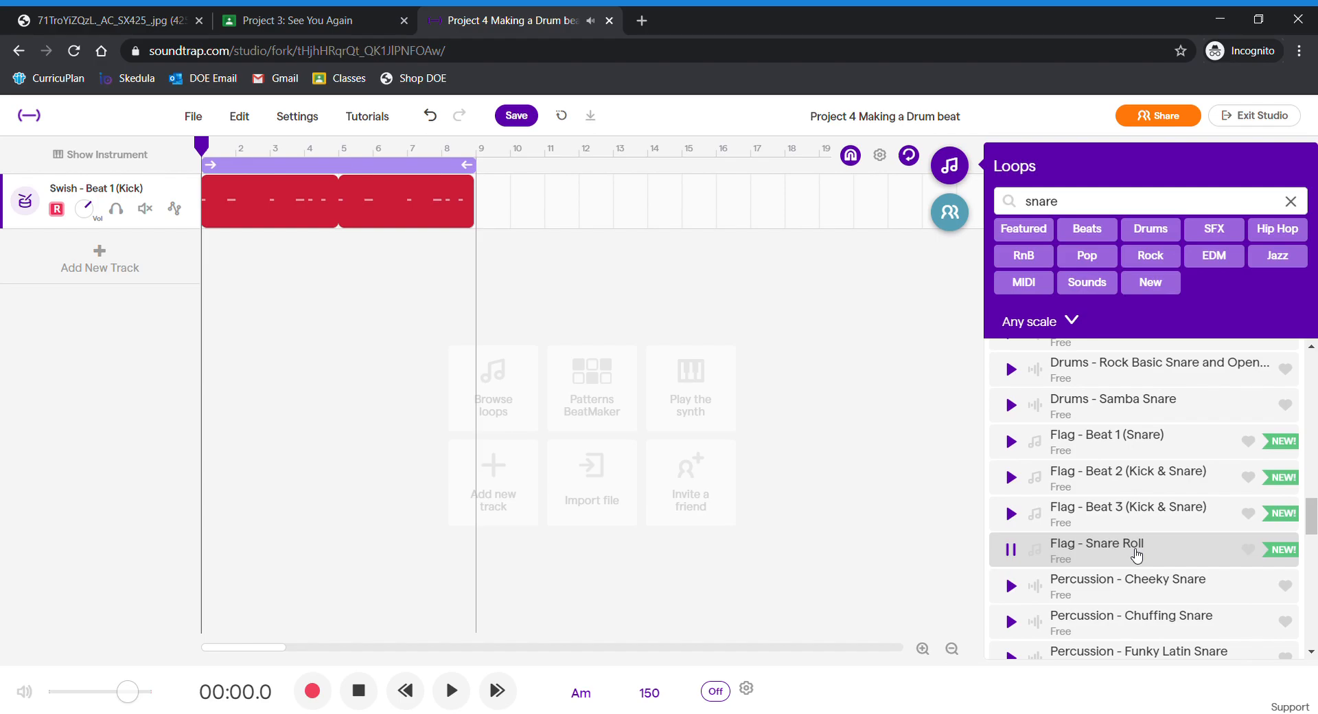
Preview Beat - Club Snares again and add it as a new track from bar 1 to the end of bar 8
scroll(1154, 467, up, 15)
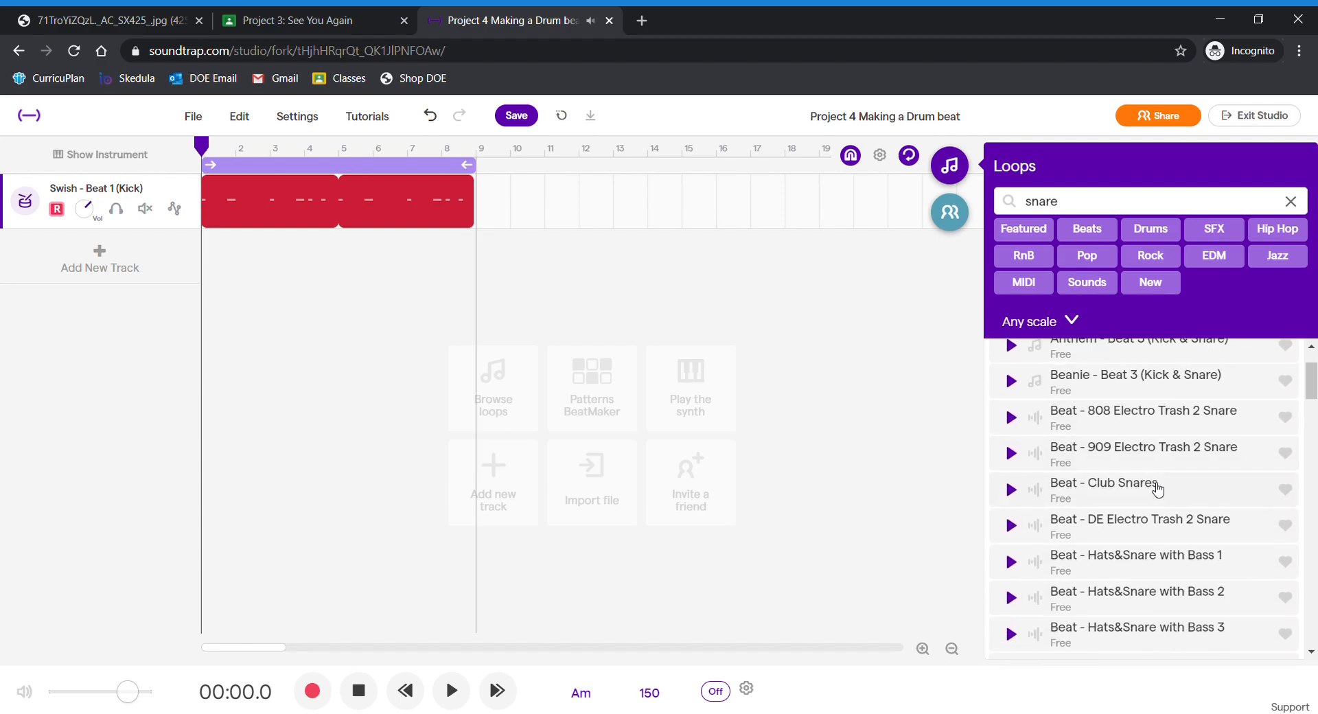
click(1158, 488)
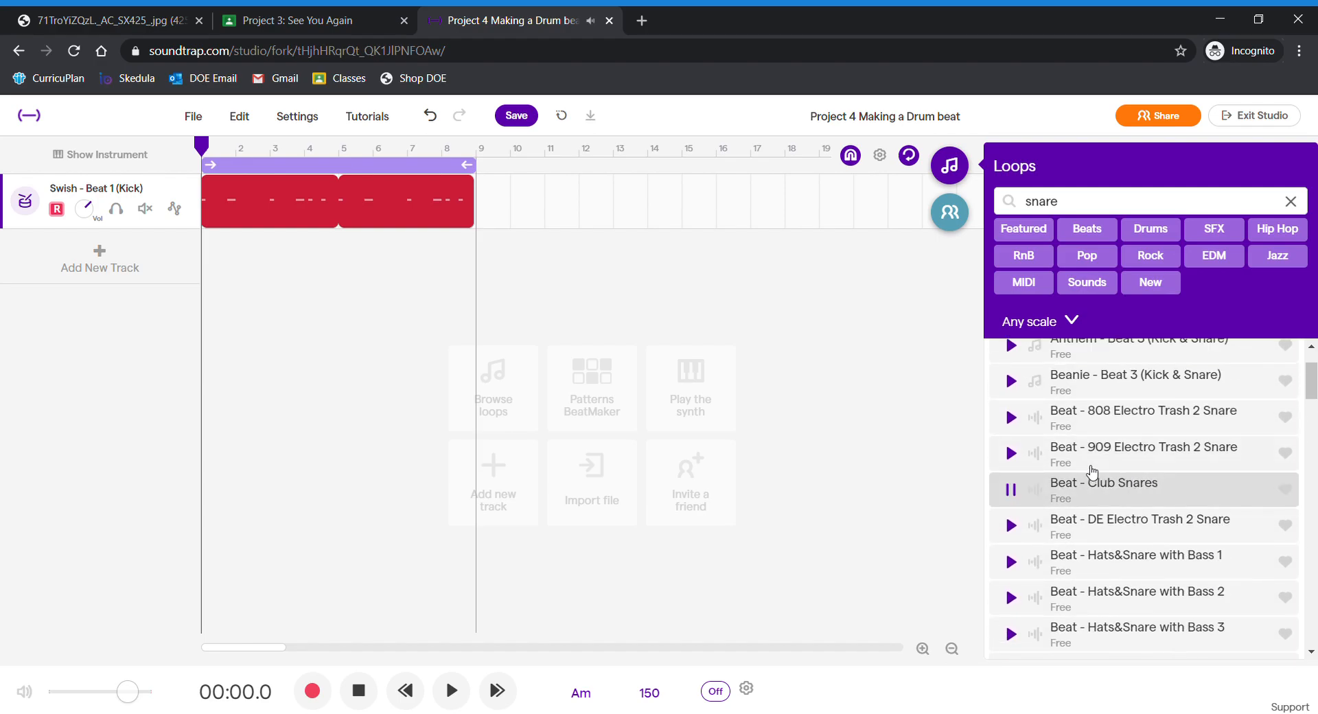
double_click(1137, 492)
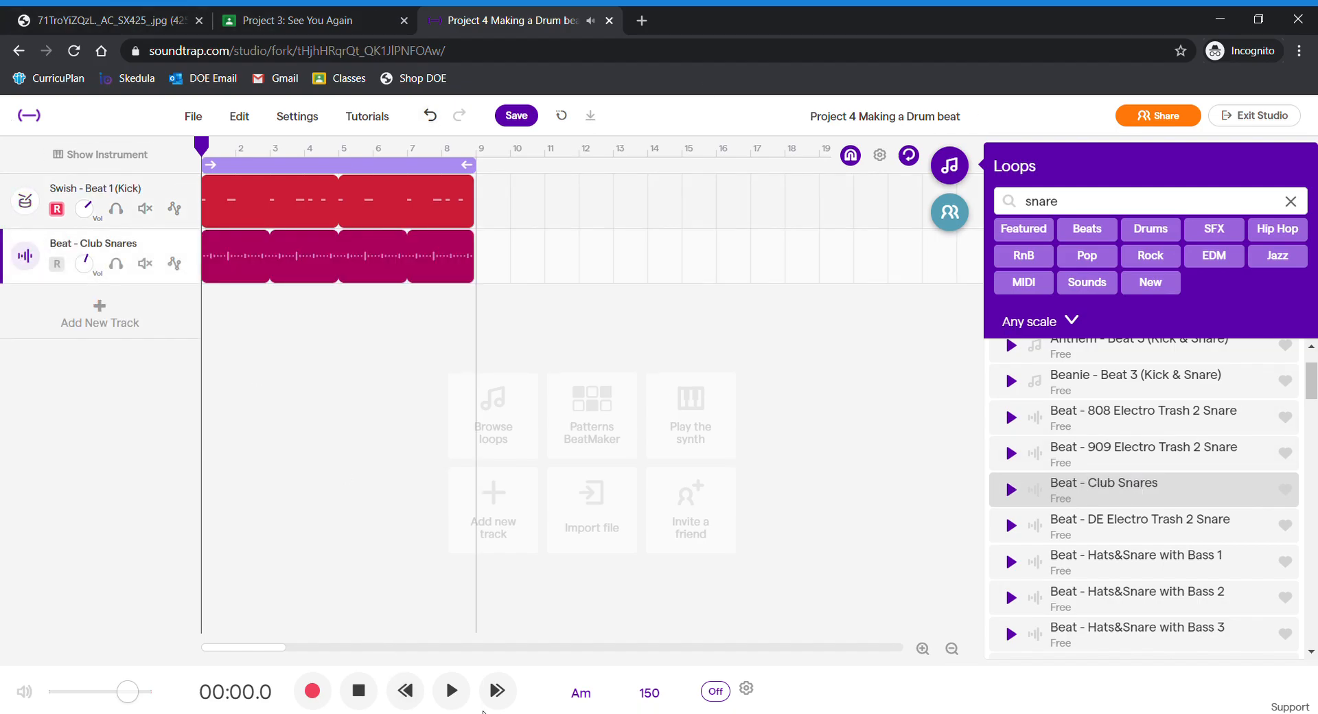
Play the kick and snare tracks together, stopping playback and returning to the start
click(451, 690)
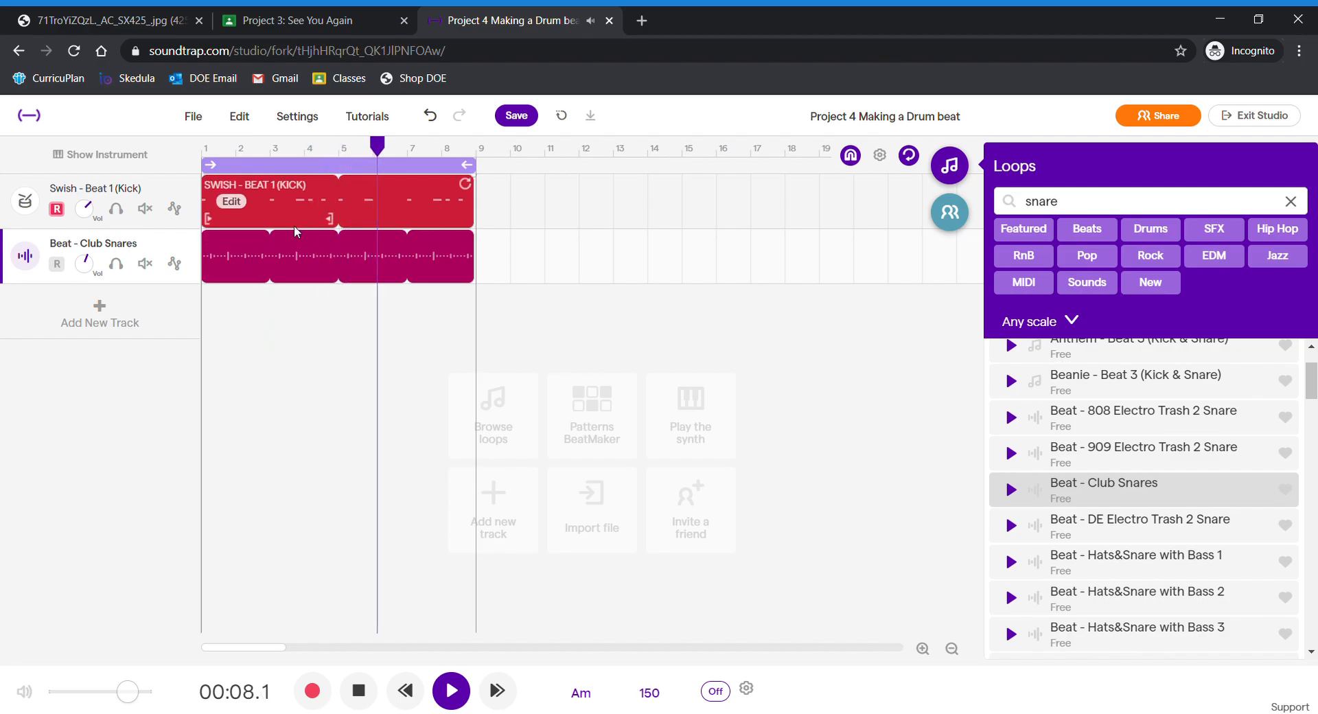
click(367, 701)
click(368, 702)
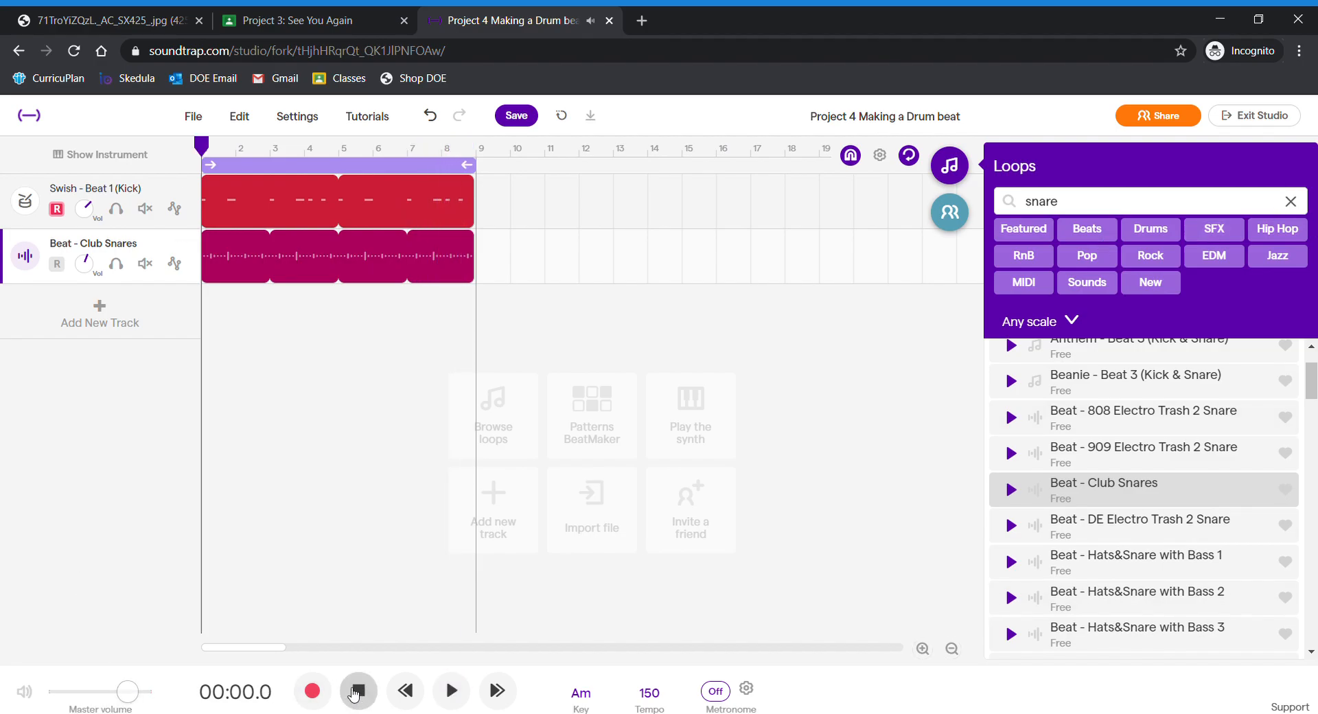
Locate the hi-hat in the drum set photo, then open the Swish kick track's drum kit in the project
click(164, 17)
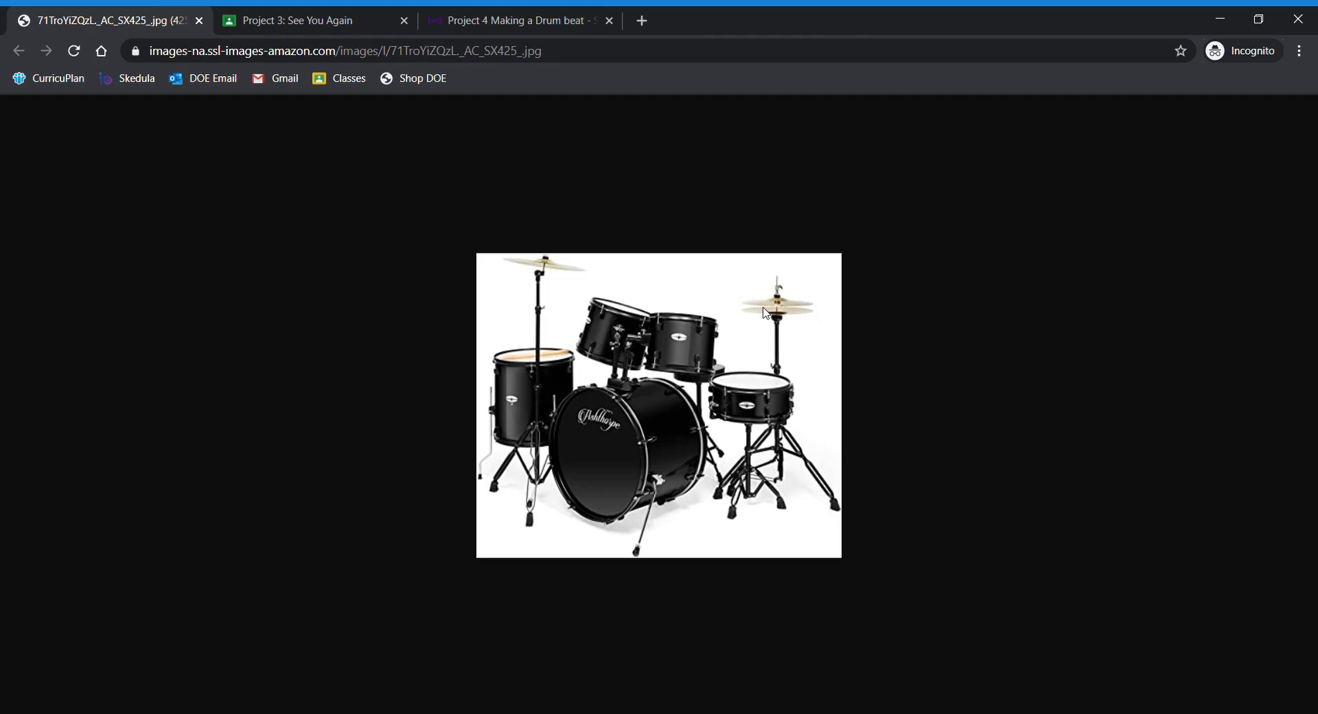
click(502, 14)
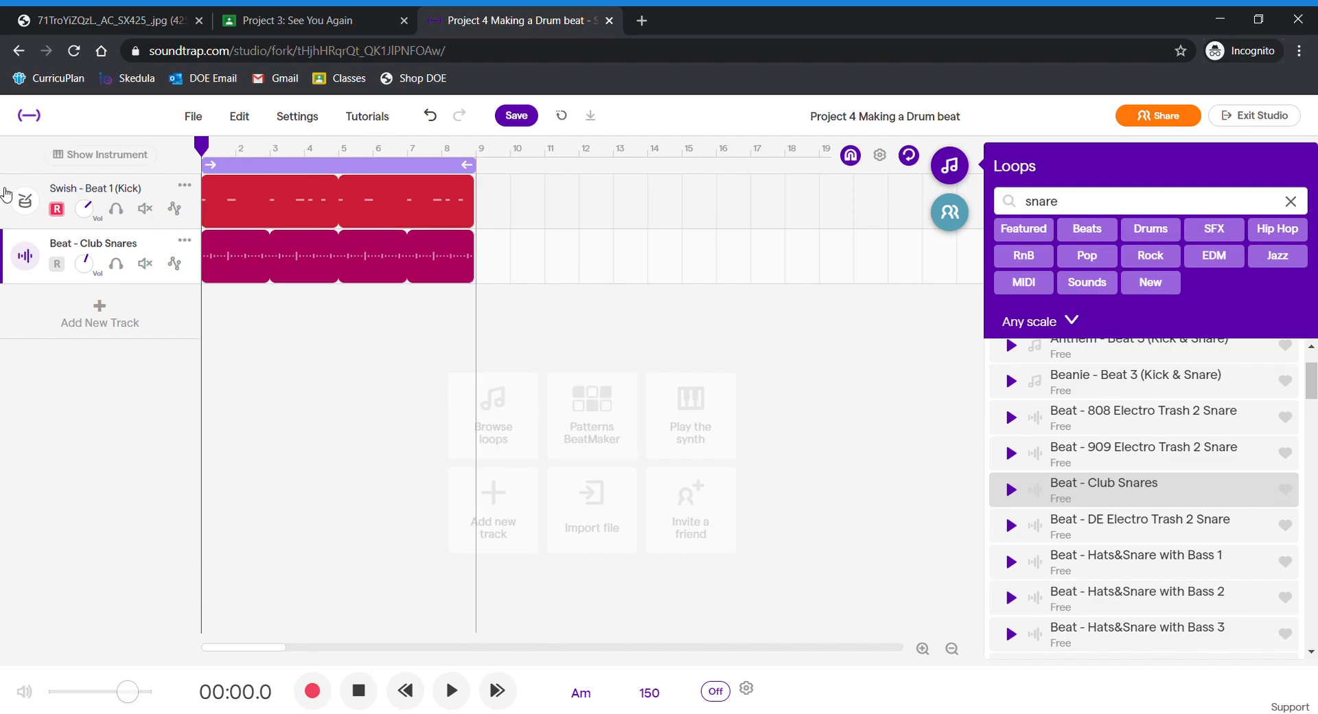
click(100, 154)
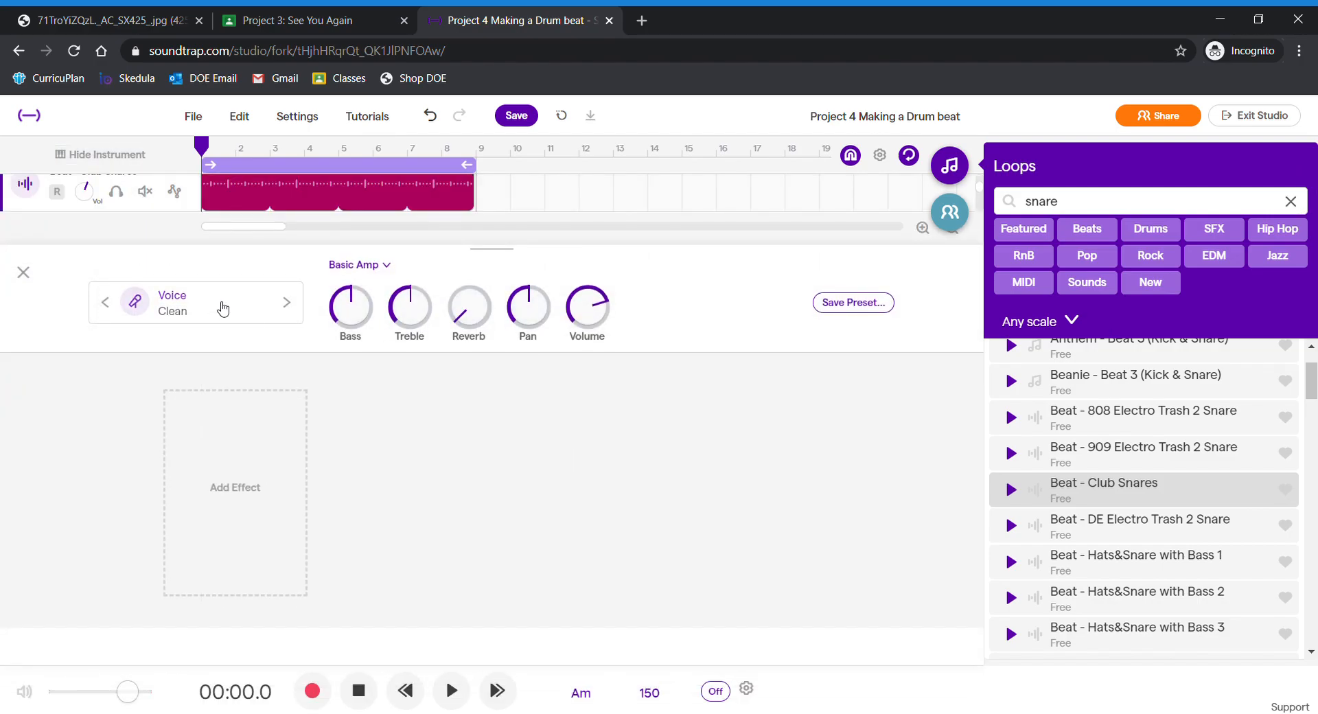
click(96, 155)
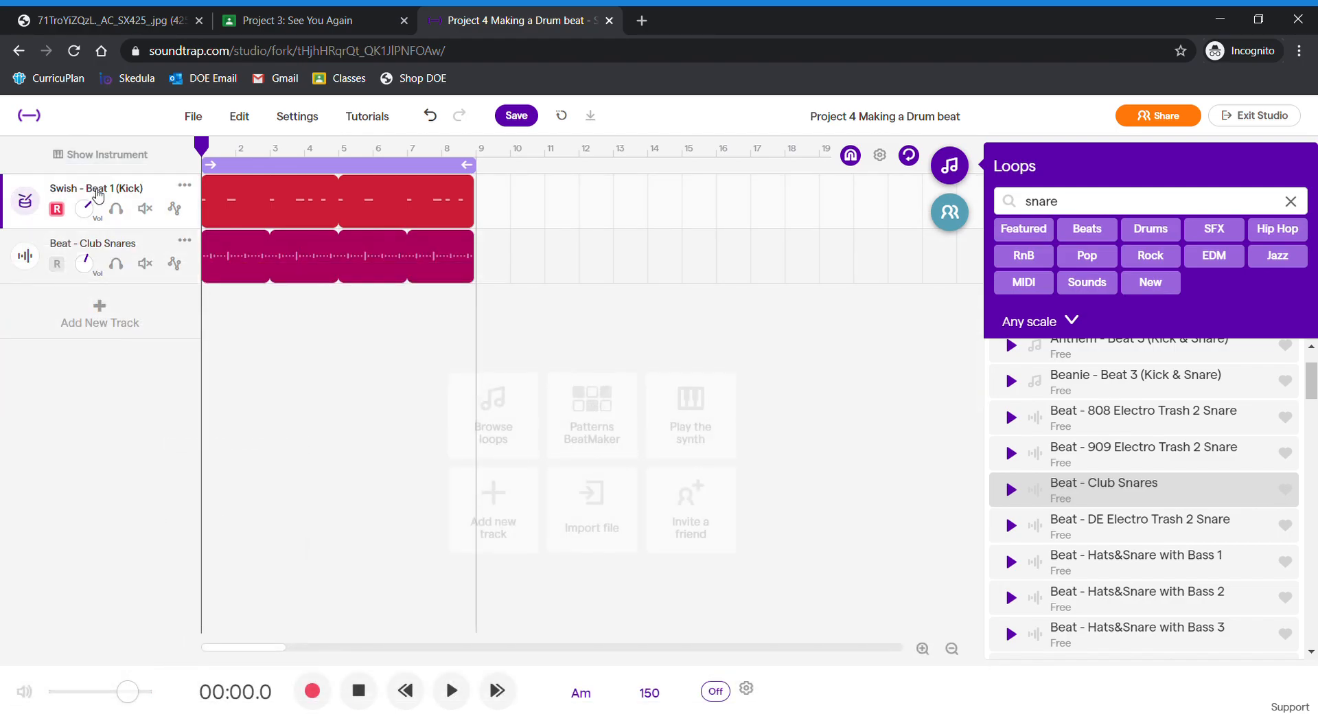
click(96, 157)
click(401, 275)
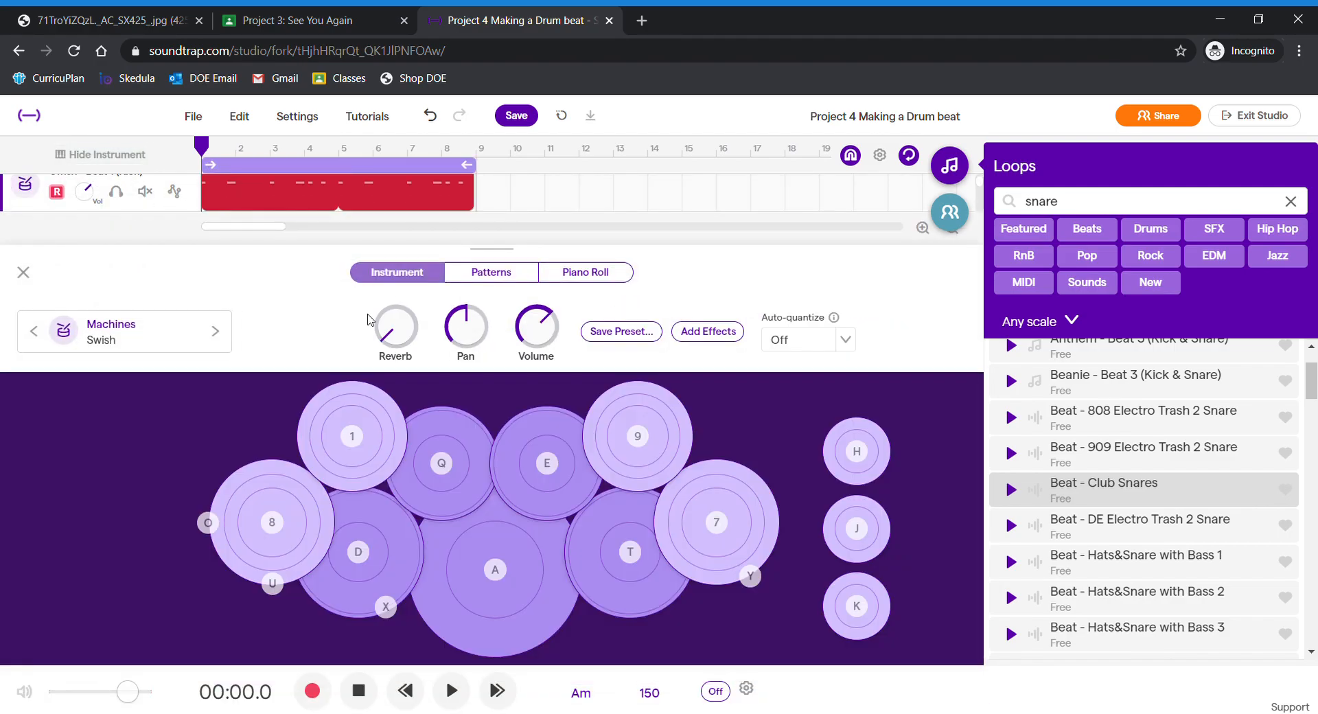
Sound the 8 and U drum pads of the Swish kit, closing the instrument when done
click(285, 547)
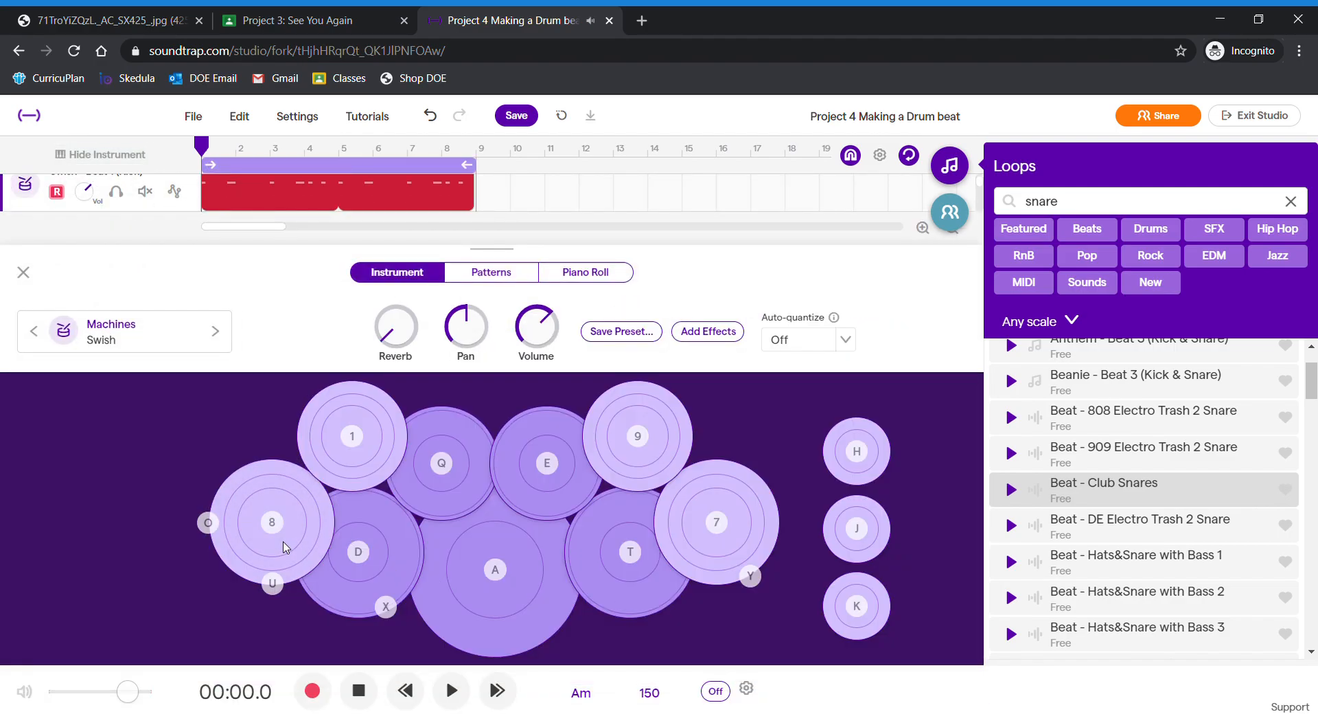
click(284, 547)
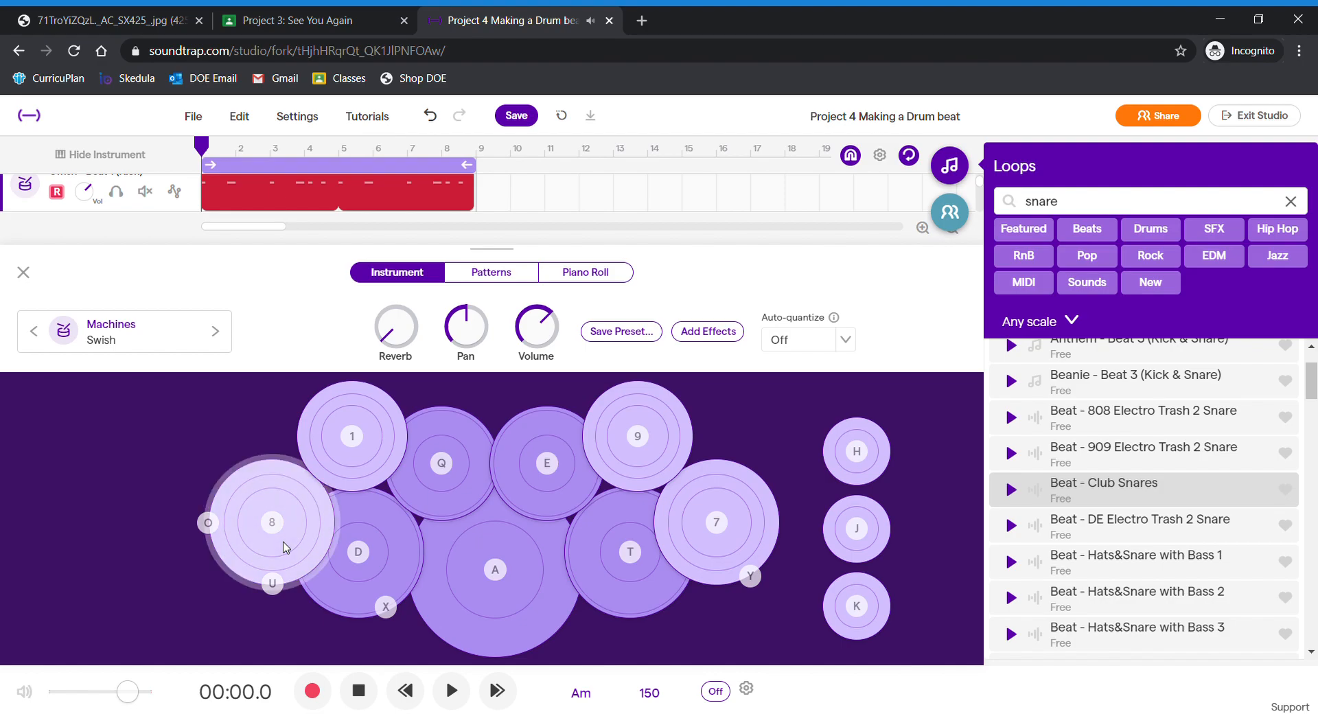
click(273, 582)
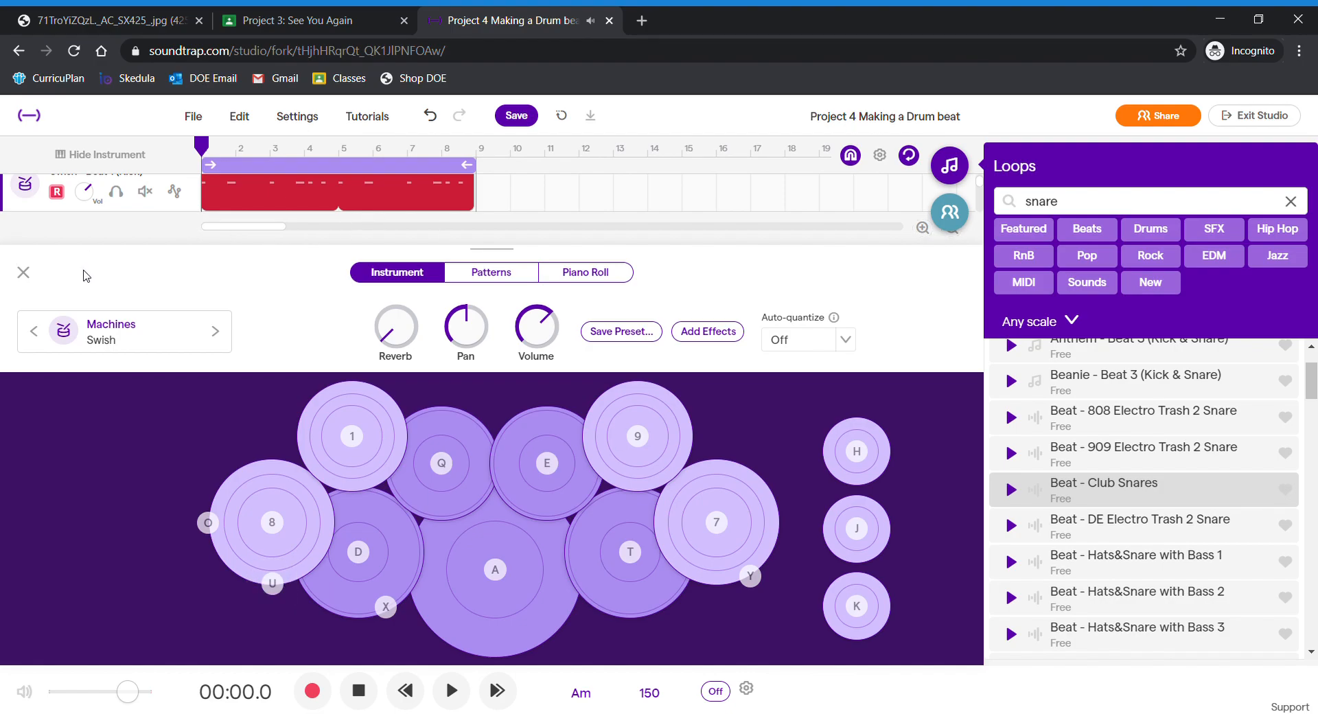
click(23, 273)
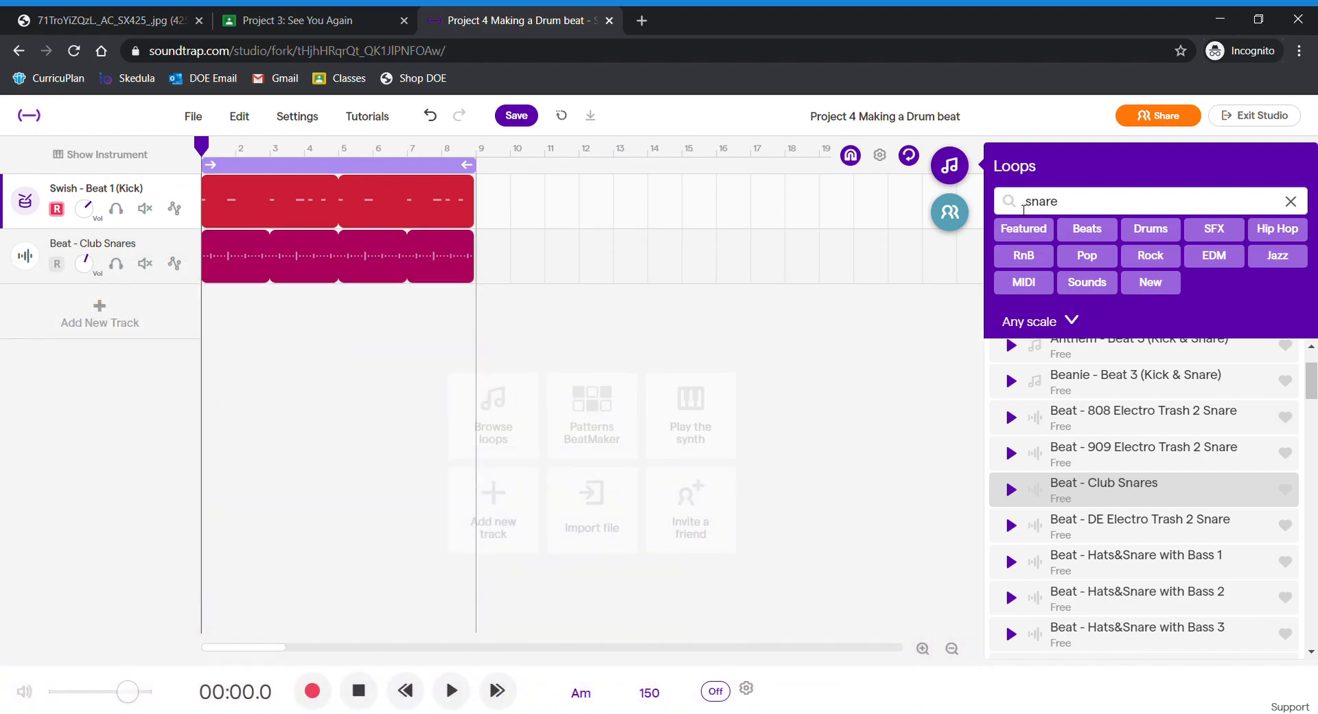
Search the loop library for "hat" and preview Anthem - Beat 1 (Hihat)
click(950, 167)
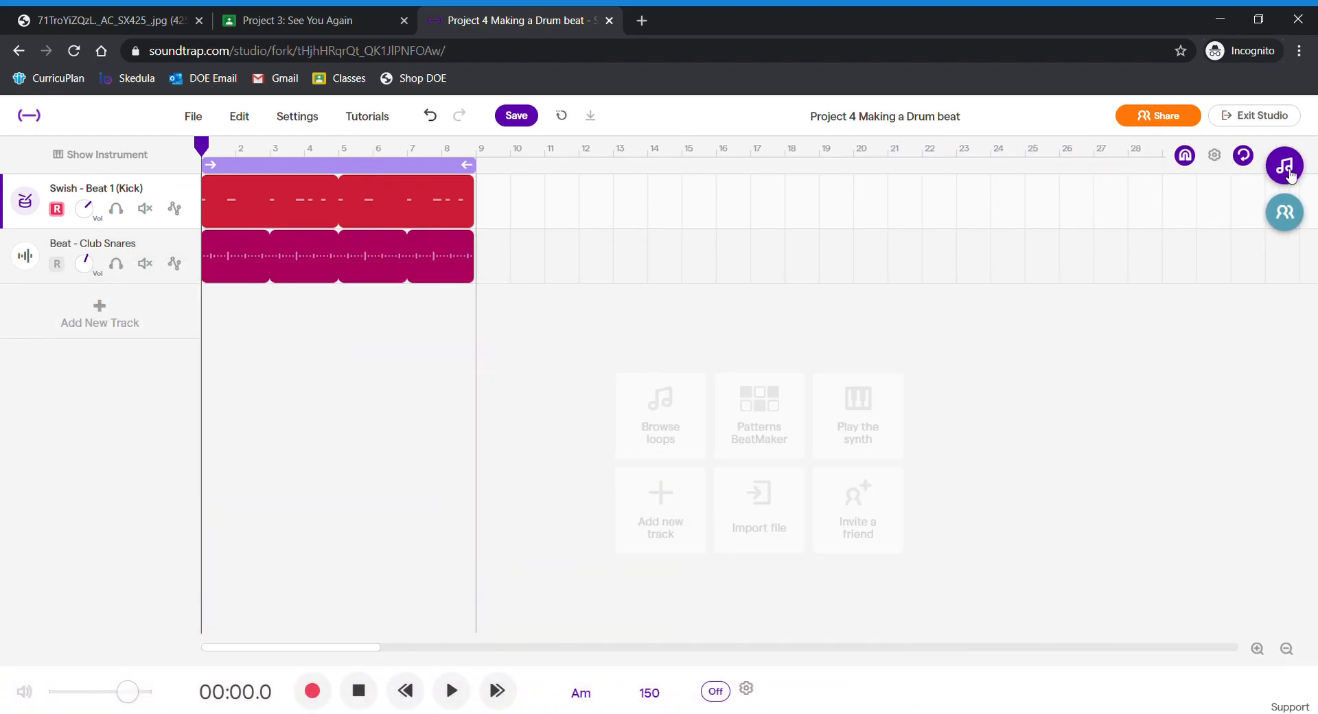
click(1286, 169)
click(1290, 203)
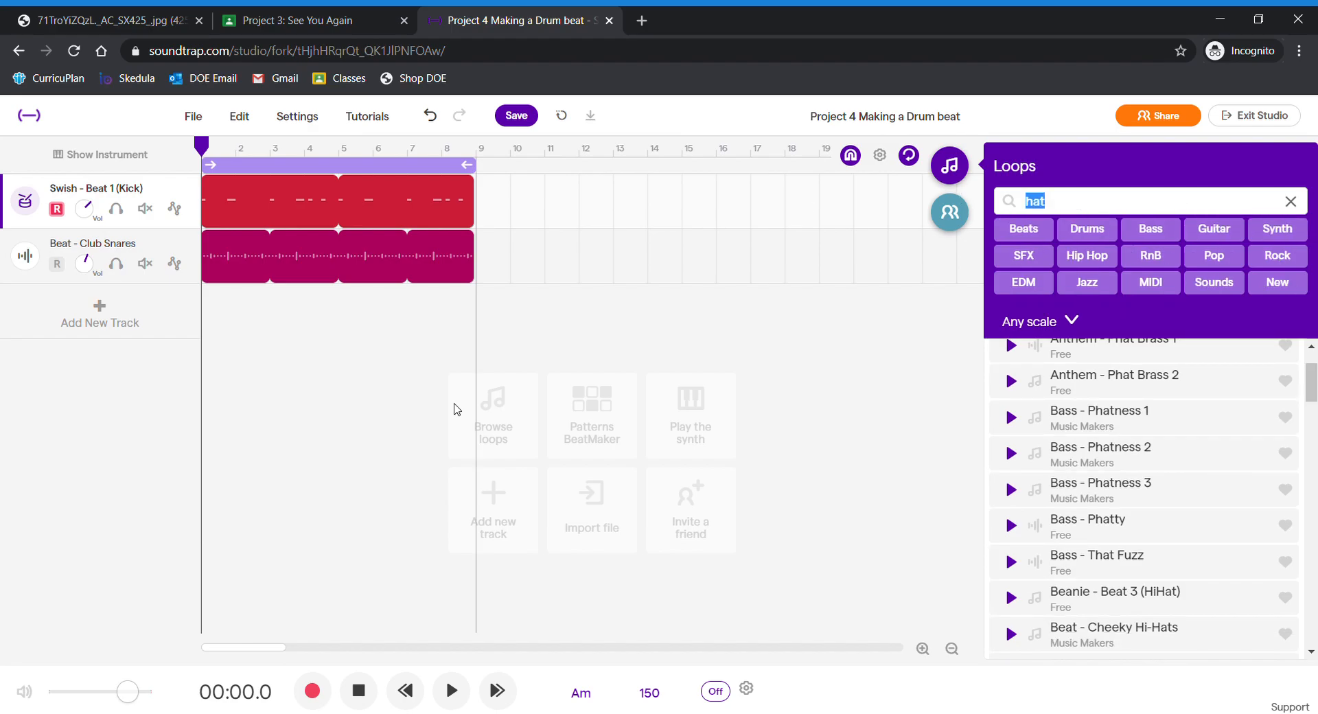
scroll(1164, 406, up, 2)
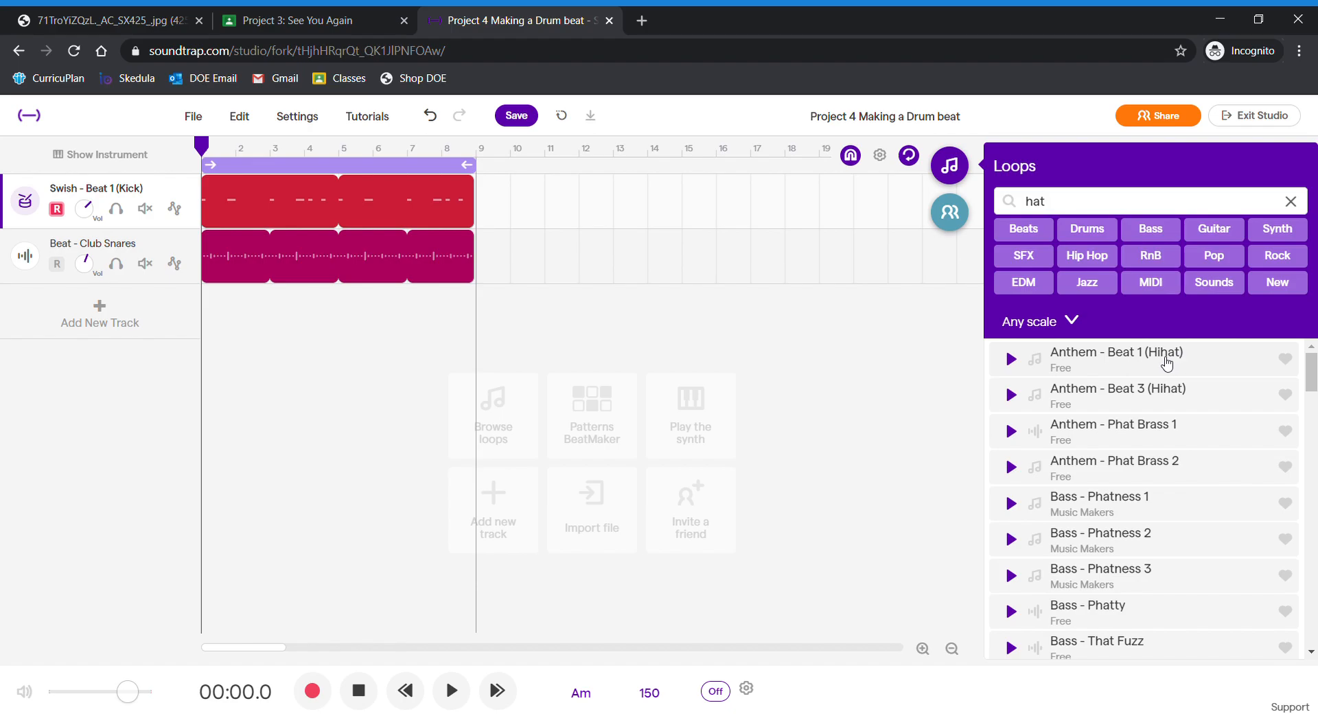
scroll(1098, 528, down, 5)
scroll(1052, 453, up, 5)
click(1011, 358)
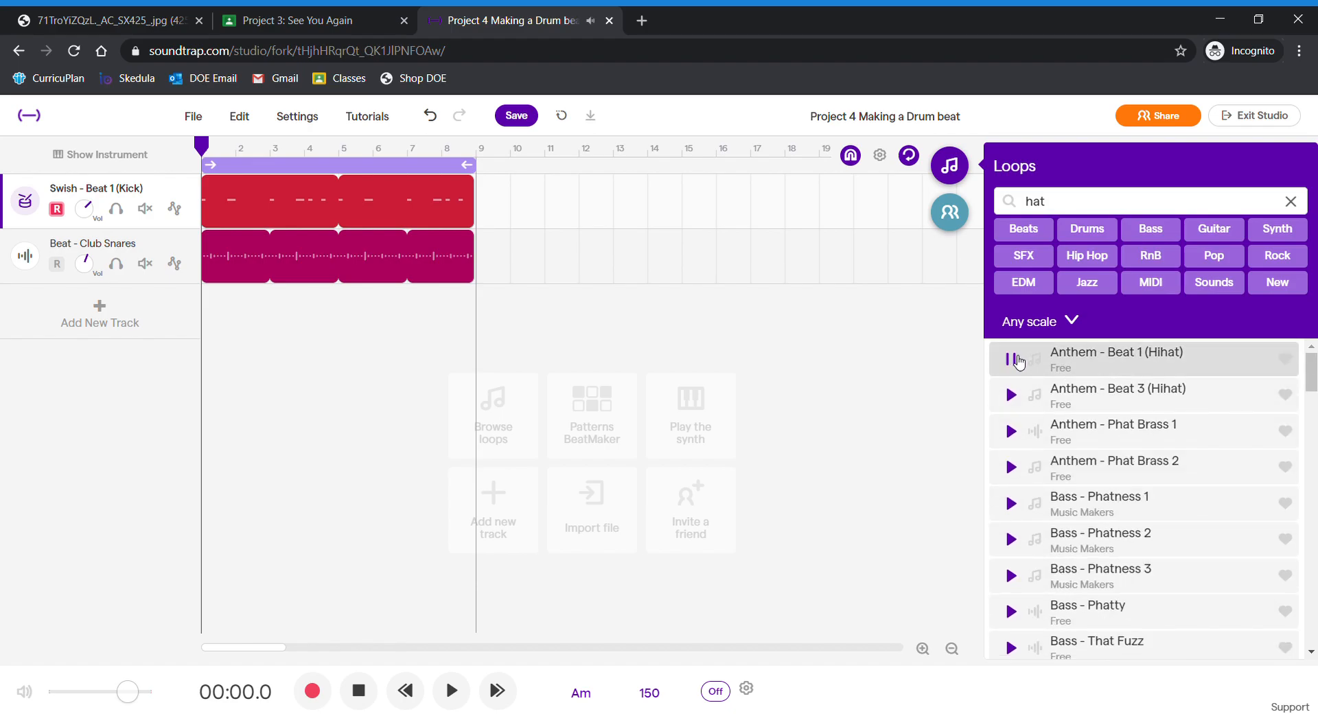
Preview the hat loops Beat - Fast Hats, Beat - Flashy Hats, Beat - Trappy Hat 5 and Beat - Urban Orient Hats
scroll(1082, 492, down, 5)
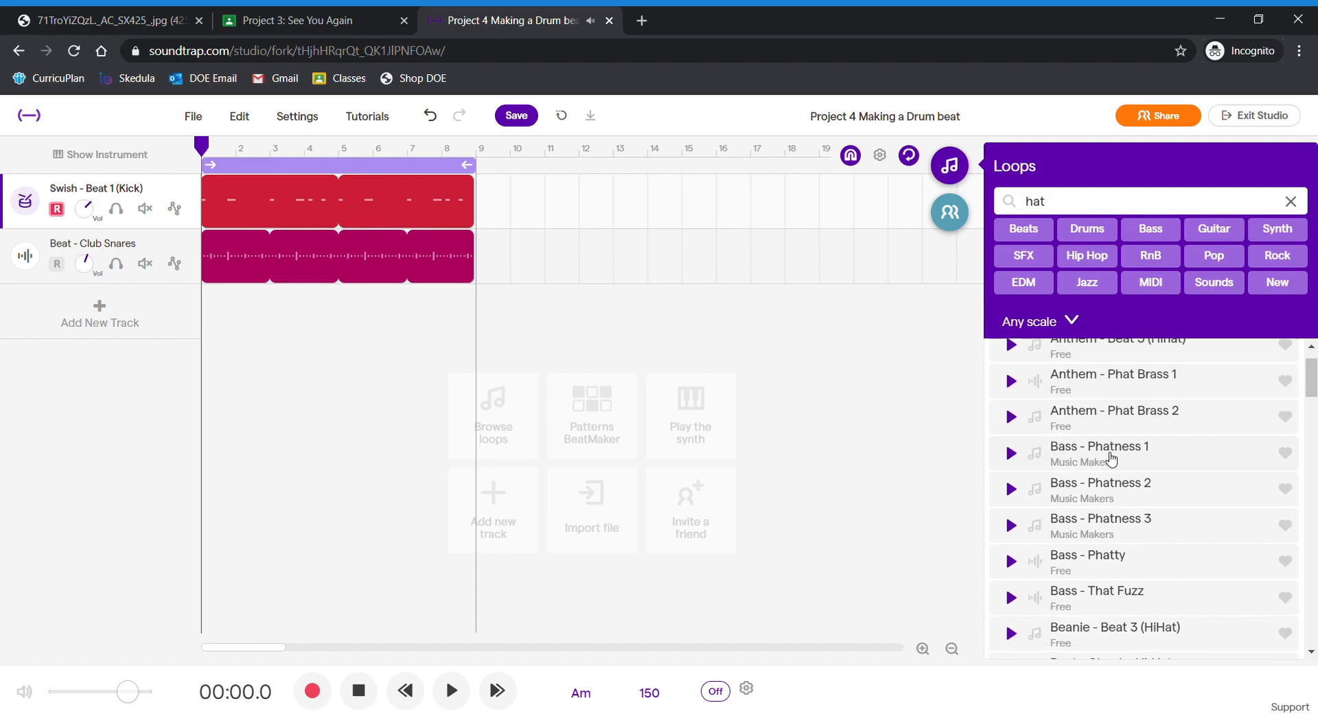
click(1011, 449)
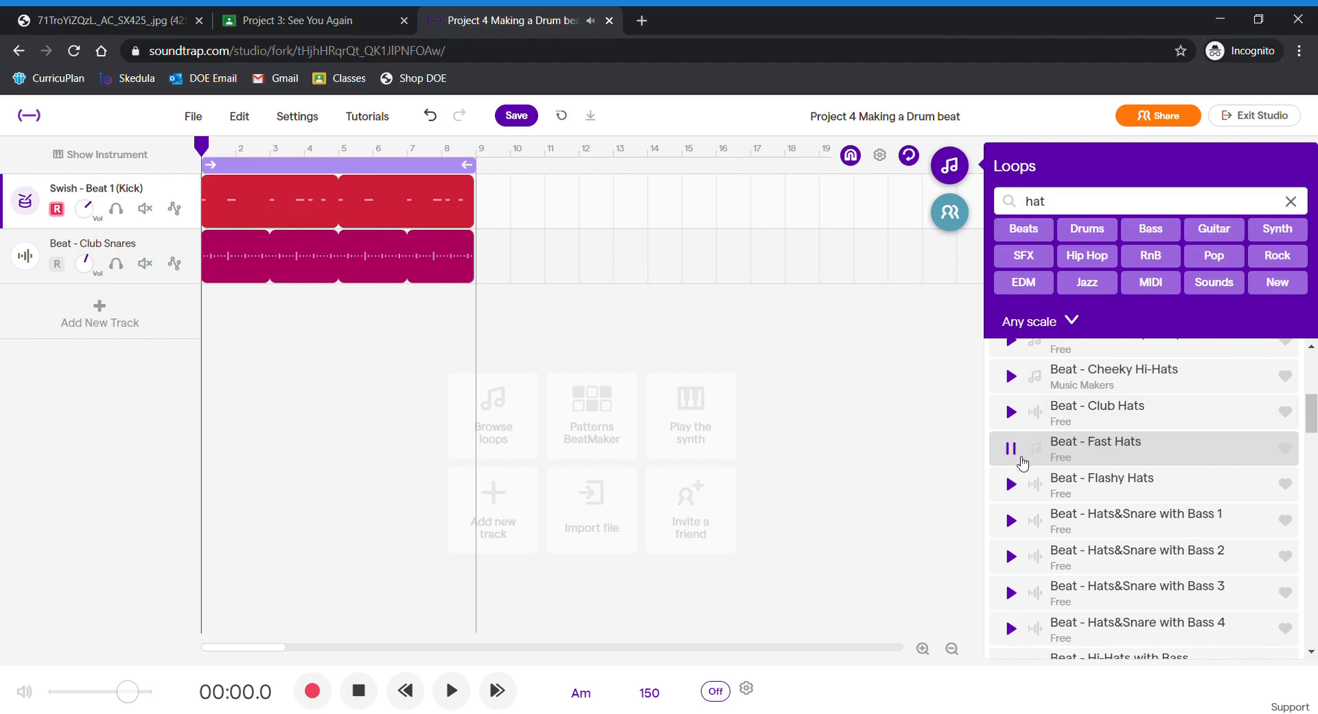
click(1011, 485)
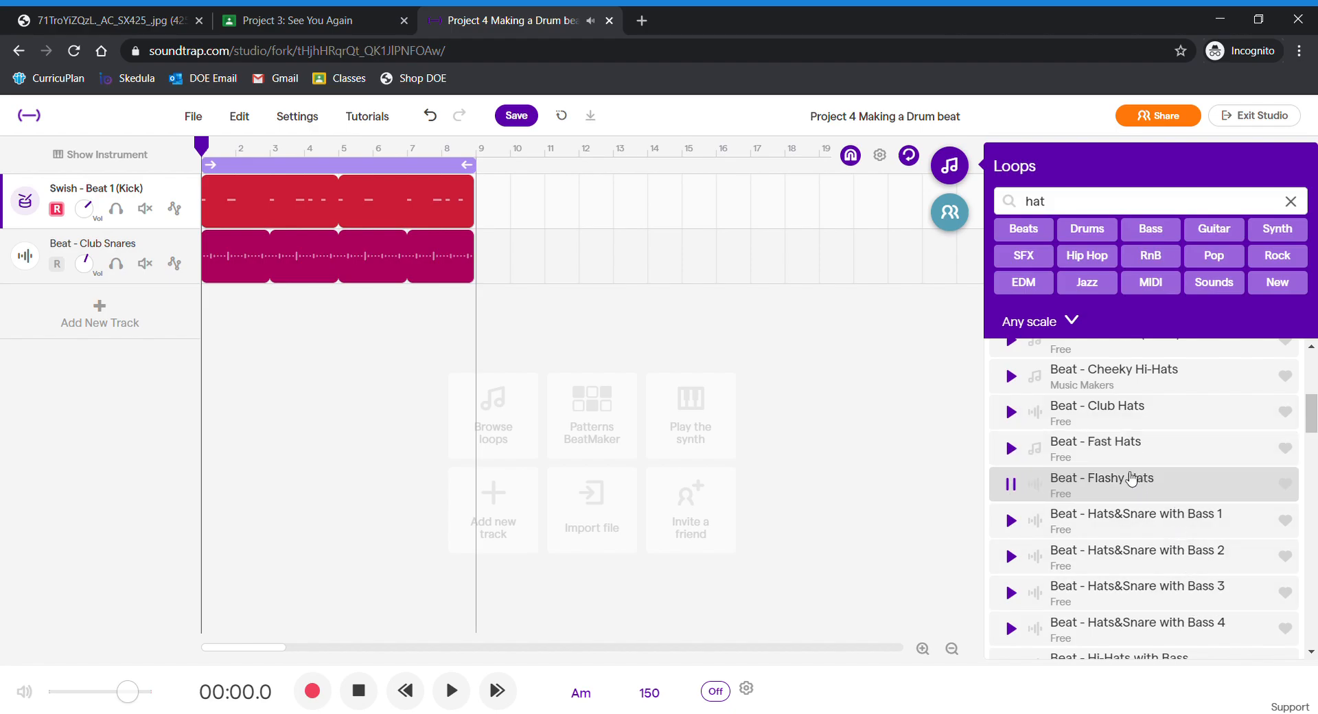
scroll(1172, 537, down, 8)
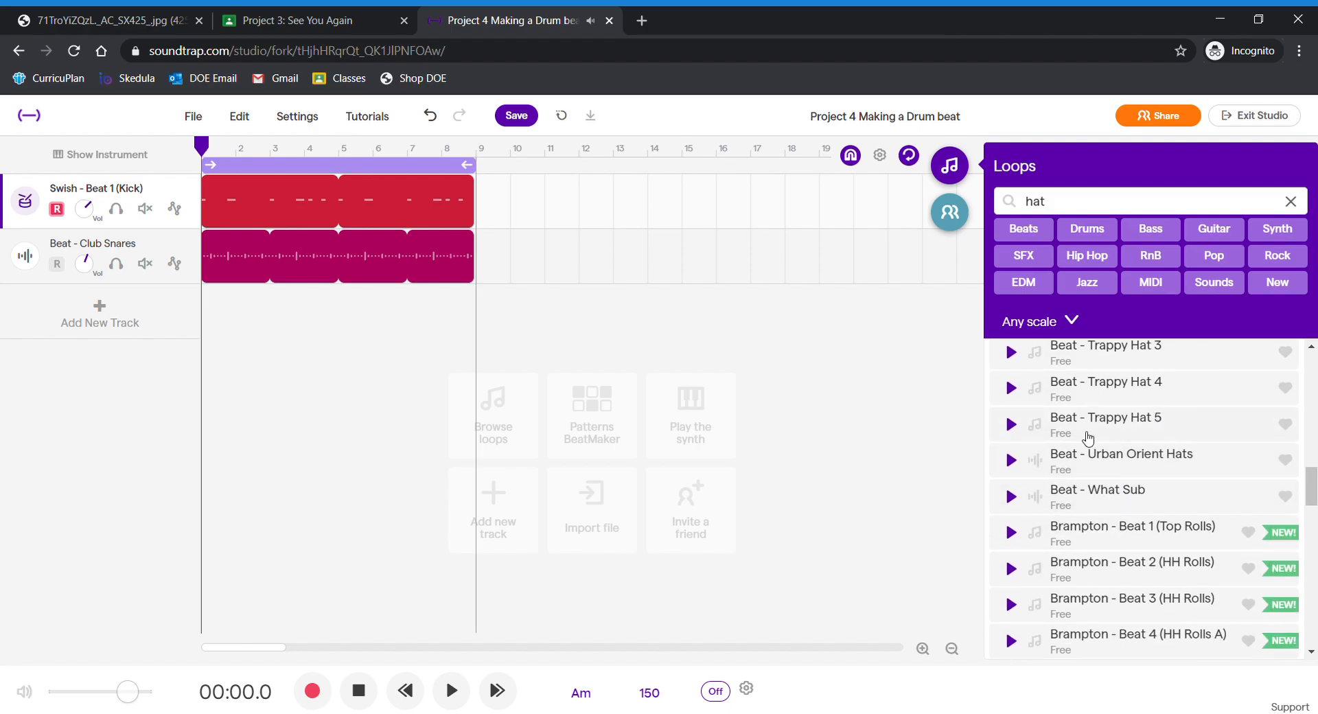
click(1012, 425)
scroll(1180, 474, up, 1)
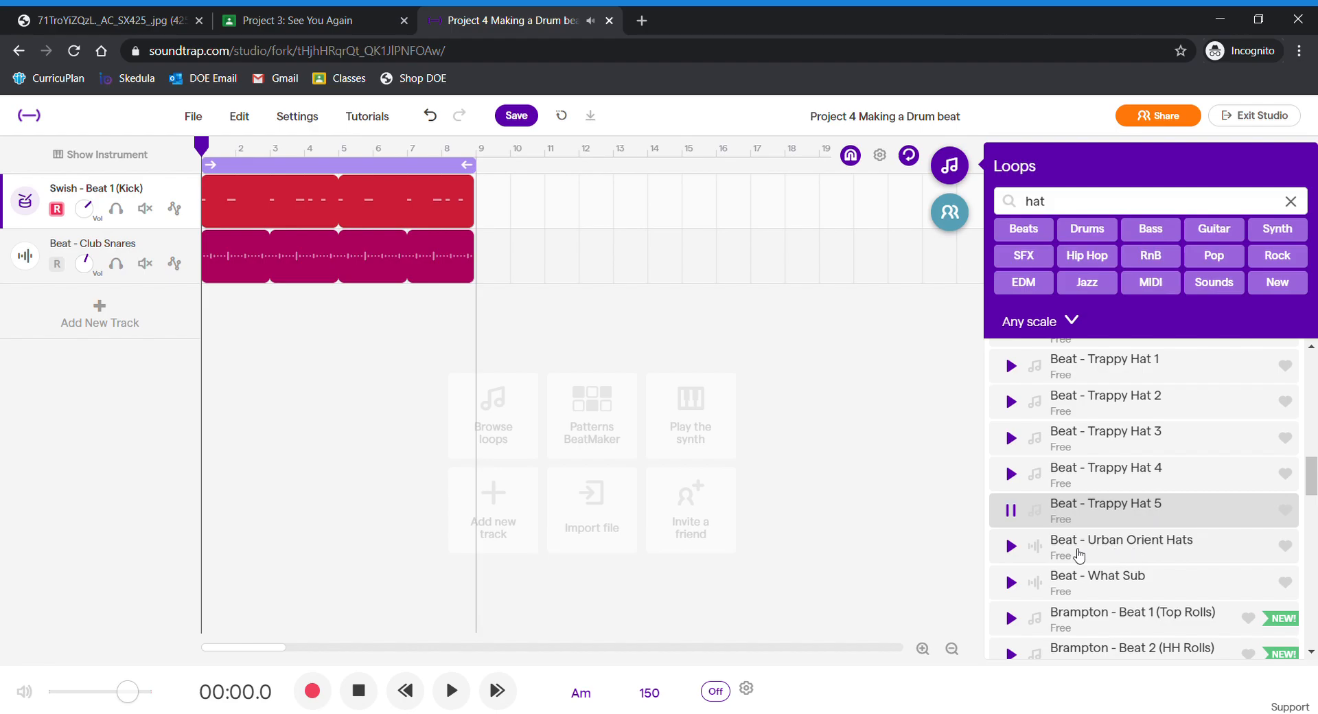
click(1011, 546)
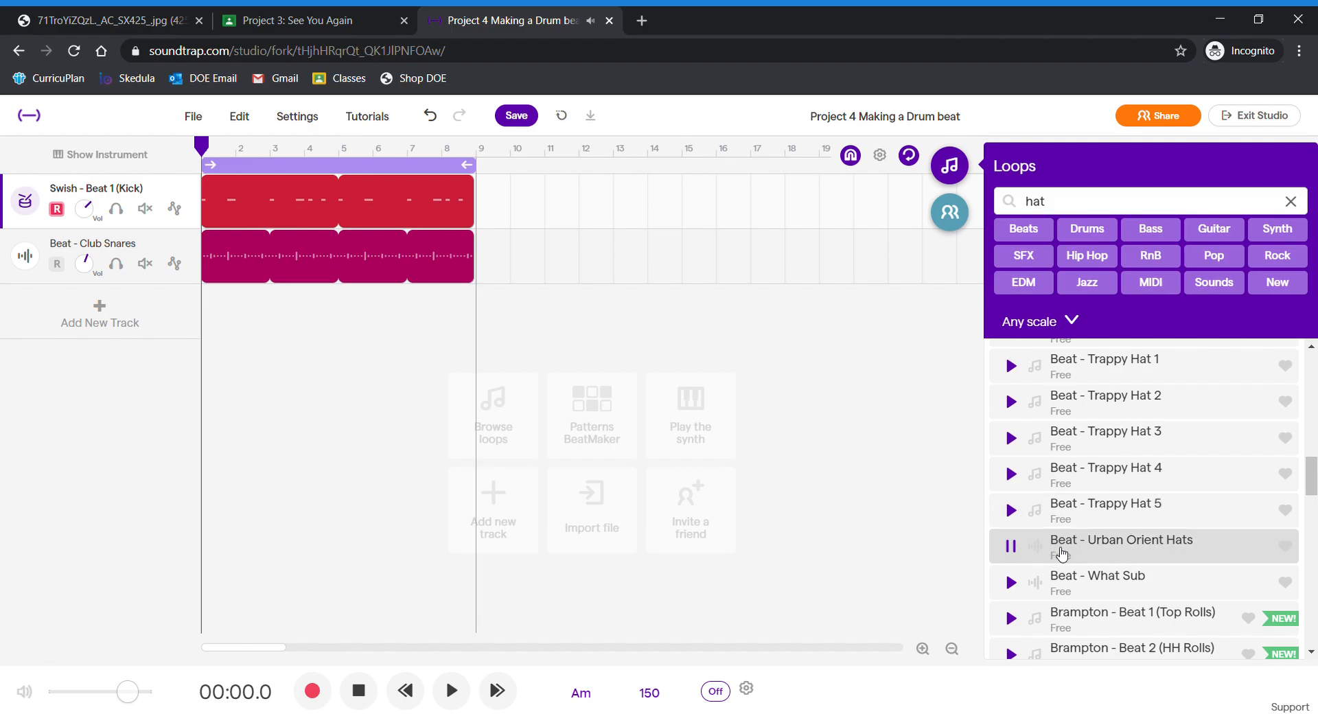
Preview Anthem - Beat 3 (Hihat) and place it on a new track from bar 1 to the end of bar 8
scroll(1157, 512, up, 9)
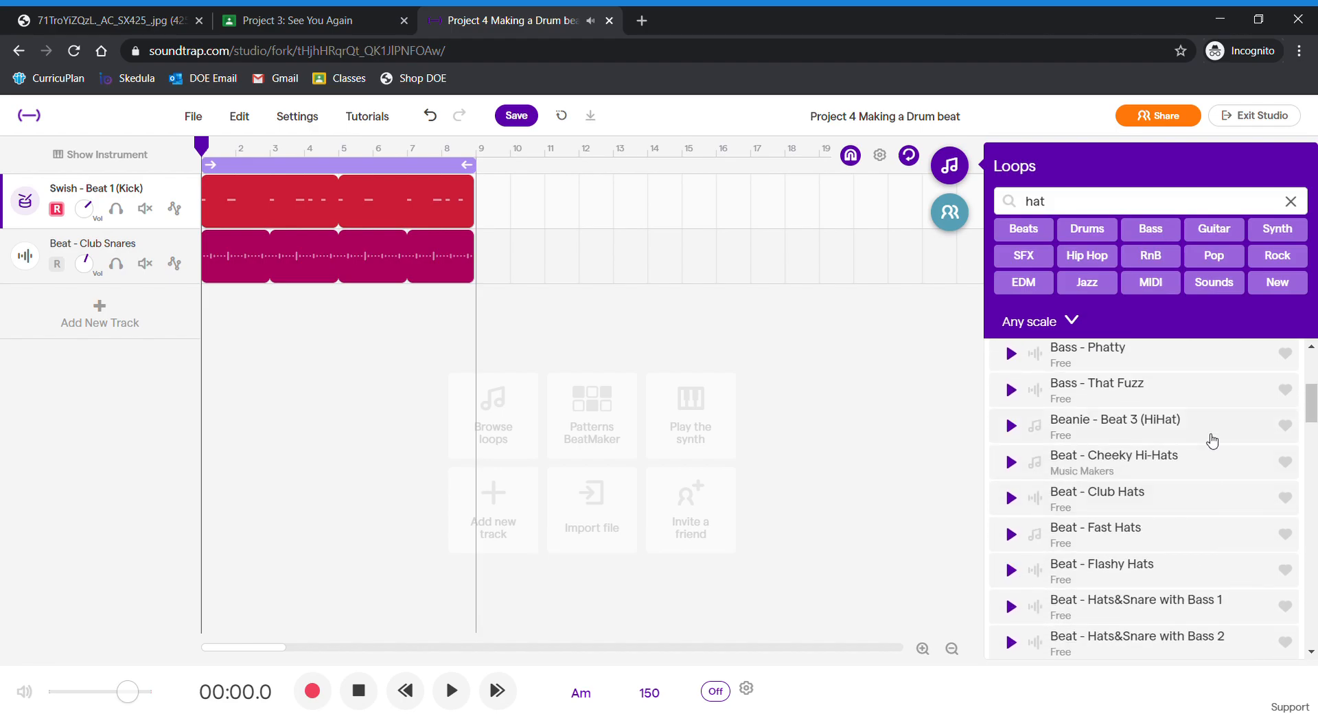
scroll(1166, 490, up, 2)
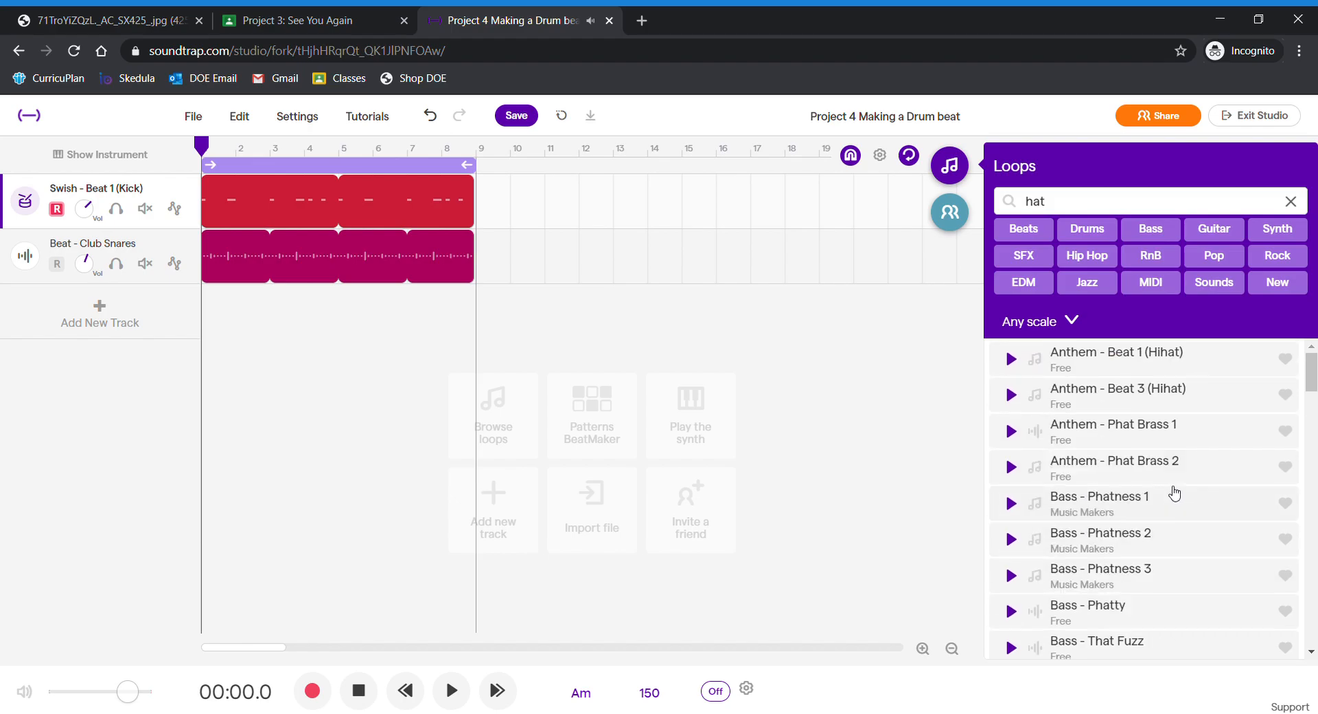
click(1030, 398)
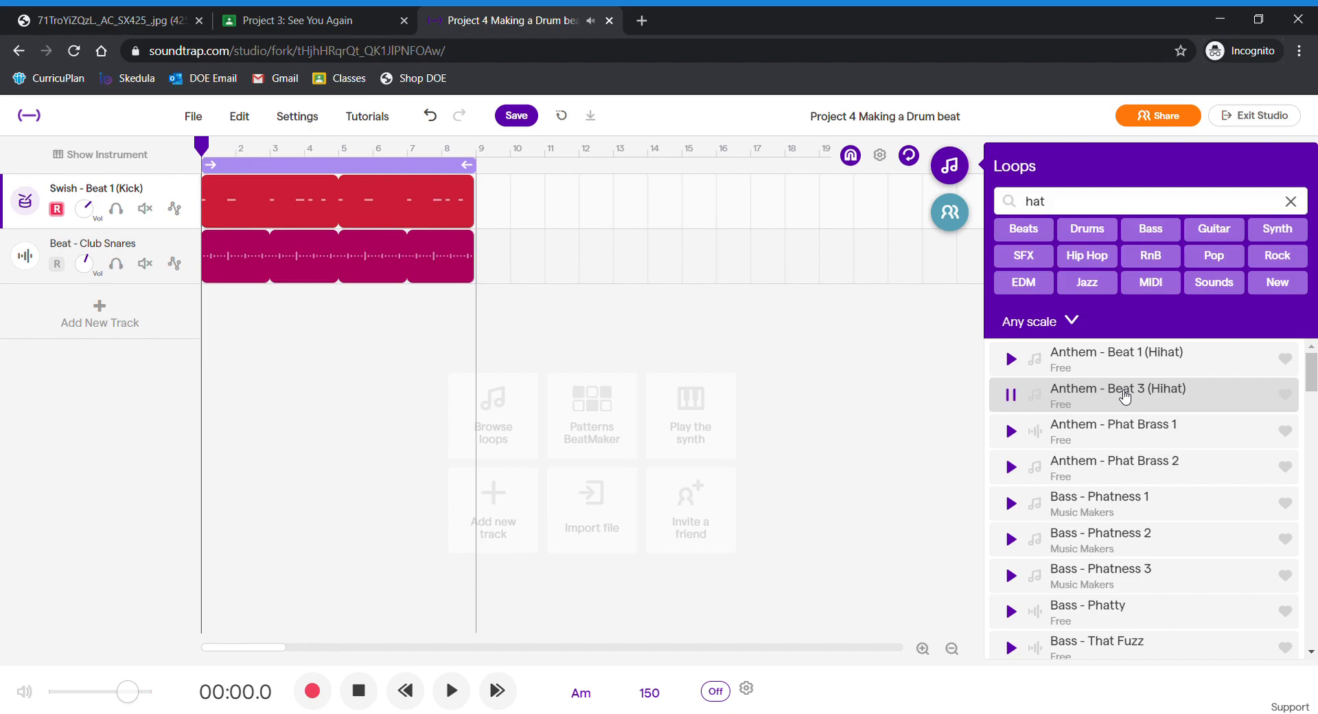
drag(1124, 397, 227, 311)
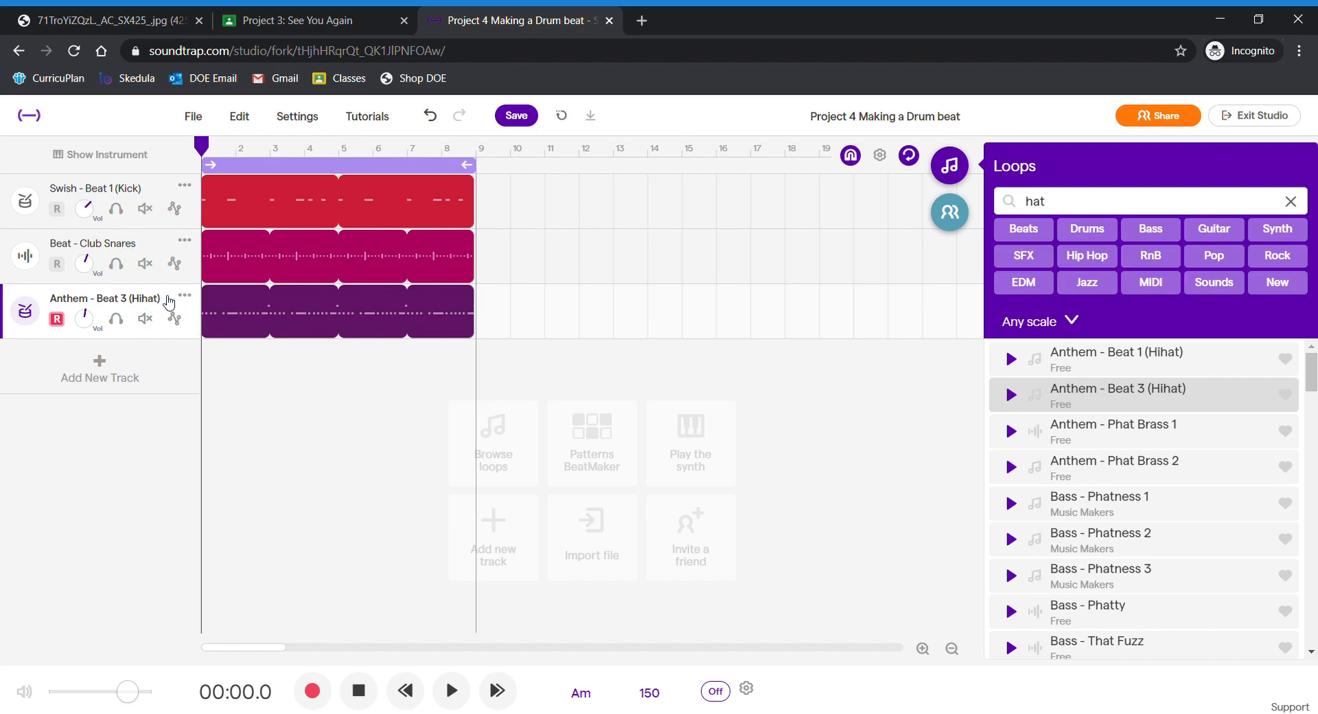
Play back the layered kick, snare and hi-hat loops, stopping playback and closing the loop library when done
click(451, 691)
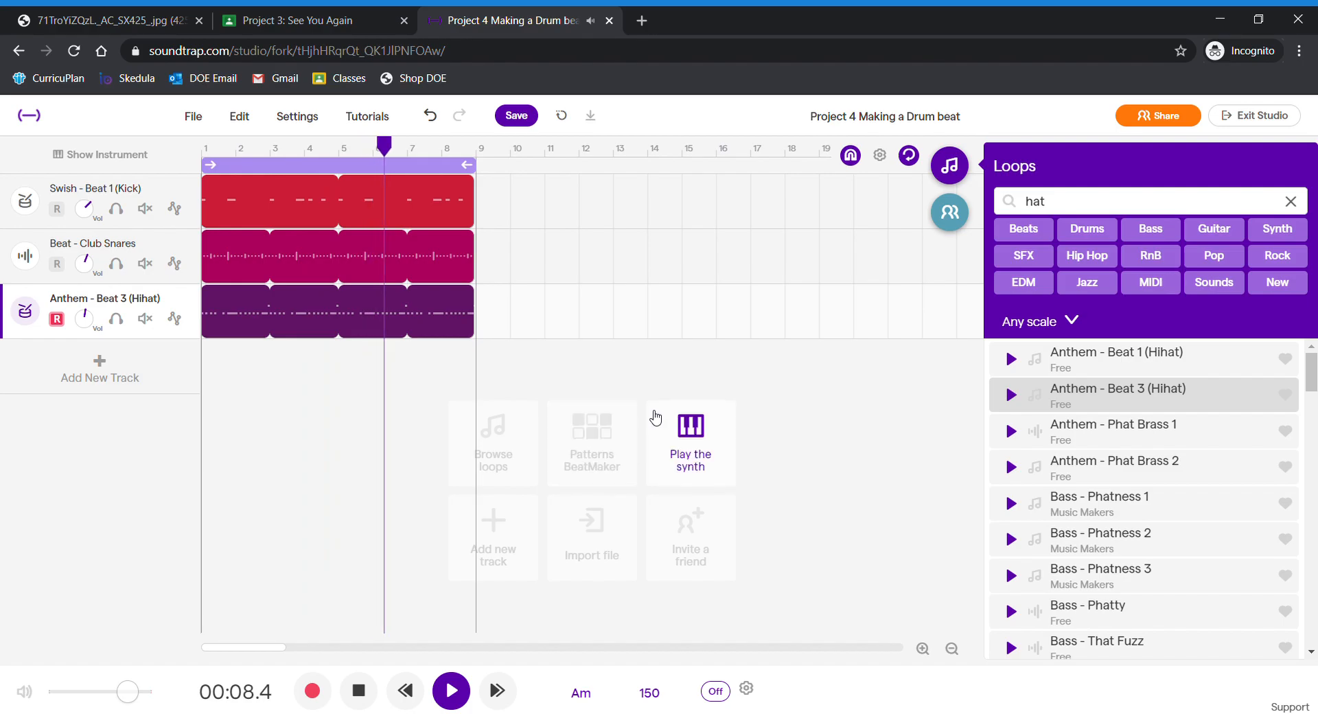
click(368, 689)
click(950, 167)
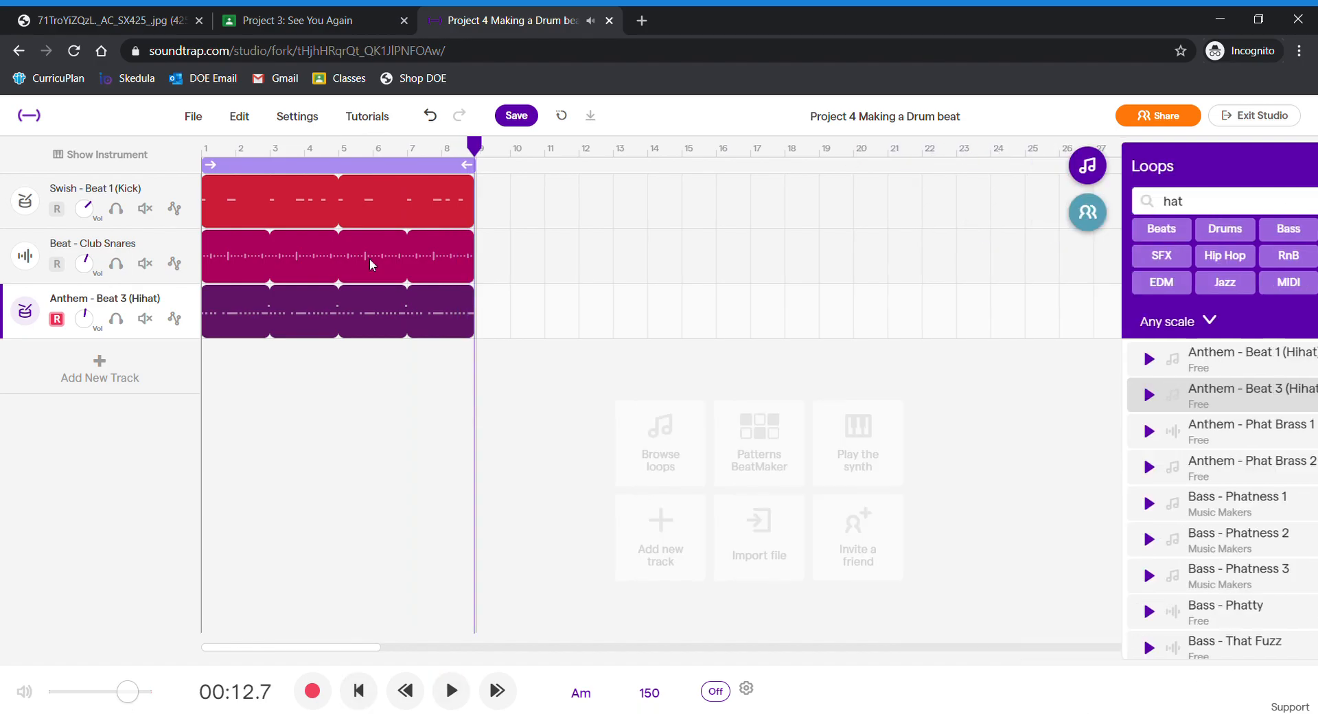
While the beat plays, lower the volume of the hi-hat and snare tracks and raise the kick track's volume
click(463, 689)
drag(84, 321, 66, 402)
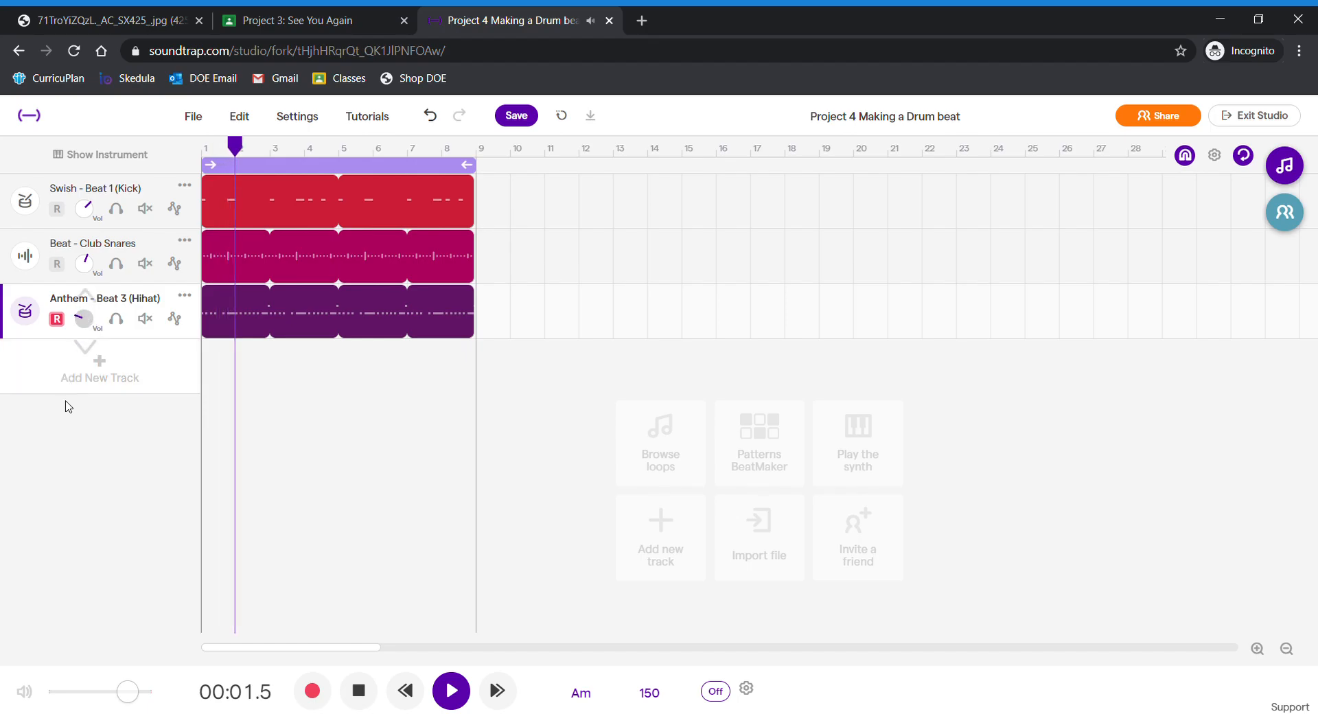
drag(92, 258, 121, 449)
drag(84, 208, 91, 185)
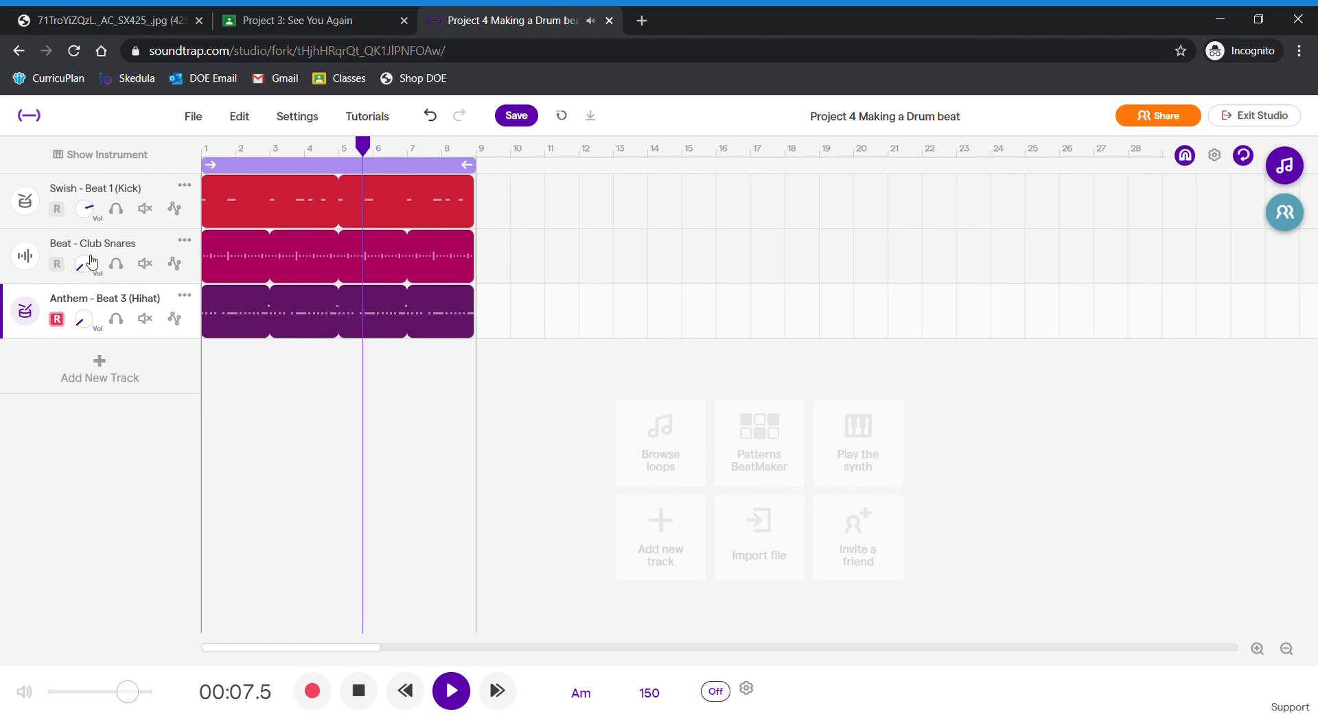
Raise the snare track's volume, try the hi-hat louder and bring it back to about mid volume, stopping playback when done
drag(88, 267, 99, 81)
drag(86, 321, 79, 9)
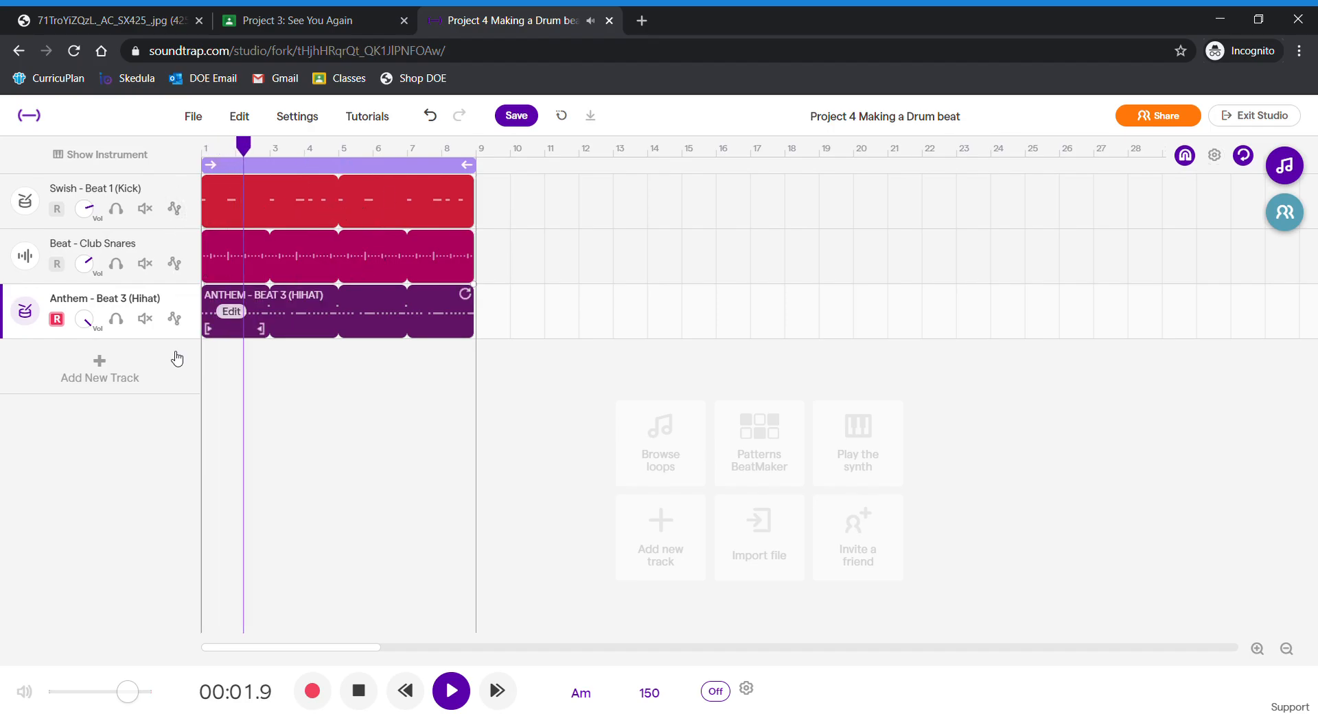
drag(86, 323, 80, 446)
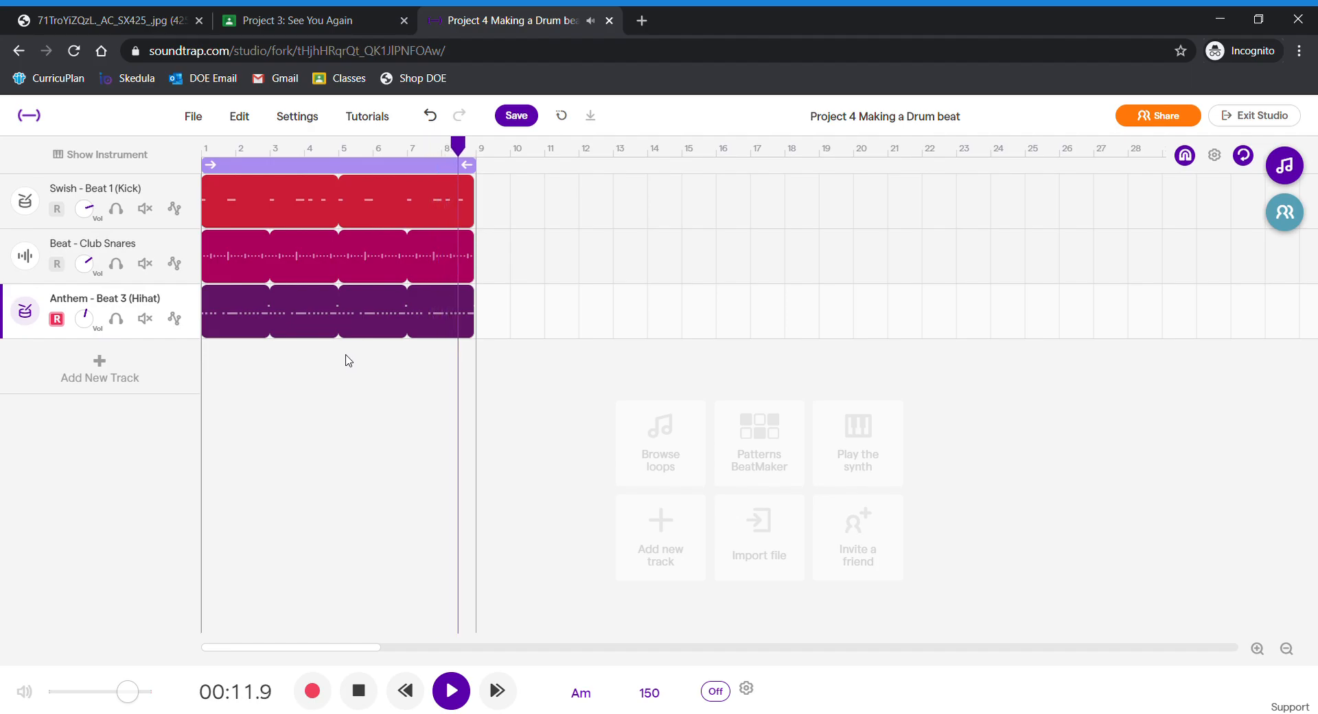
click(361, 689)
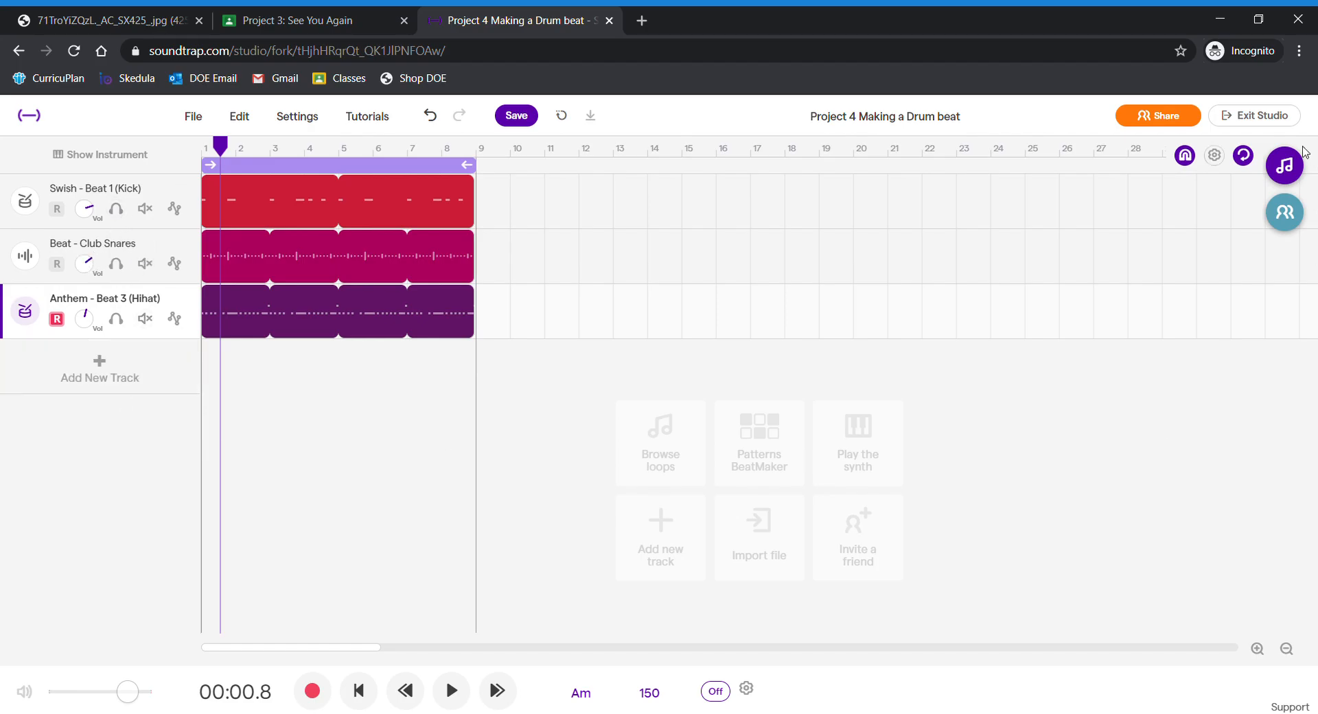
Search the loop library for "bass", preview Bass - 808 1 over the playing beat and place it on a new track across bars 1 to 8
click(1288, 169)
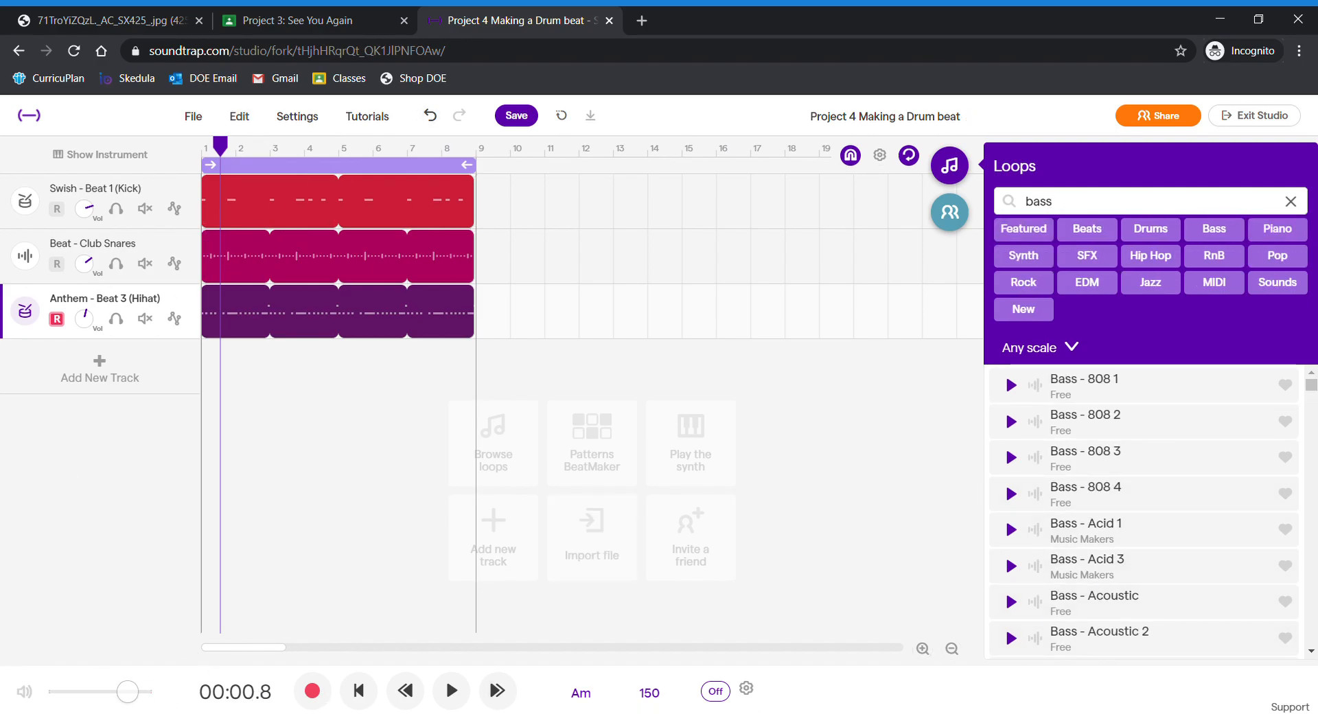
click(458, 697)
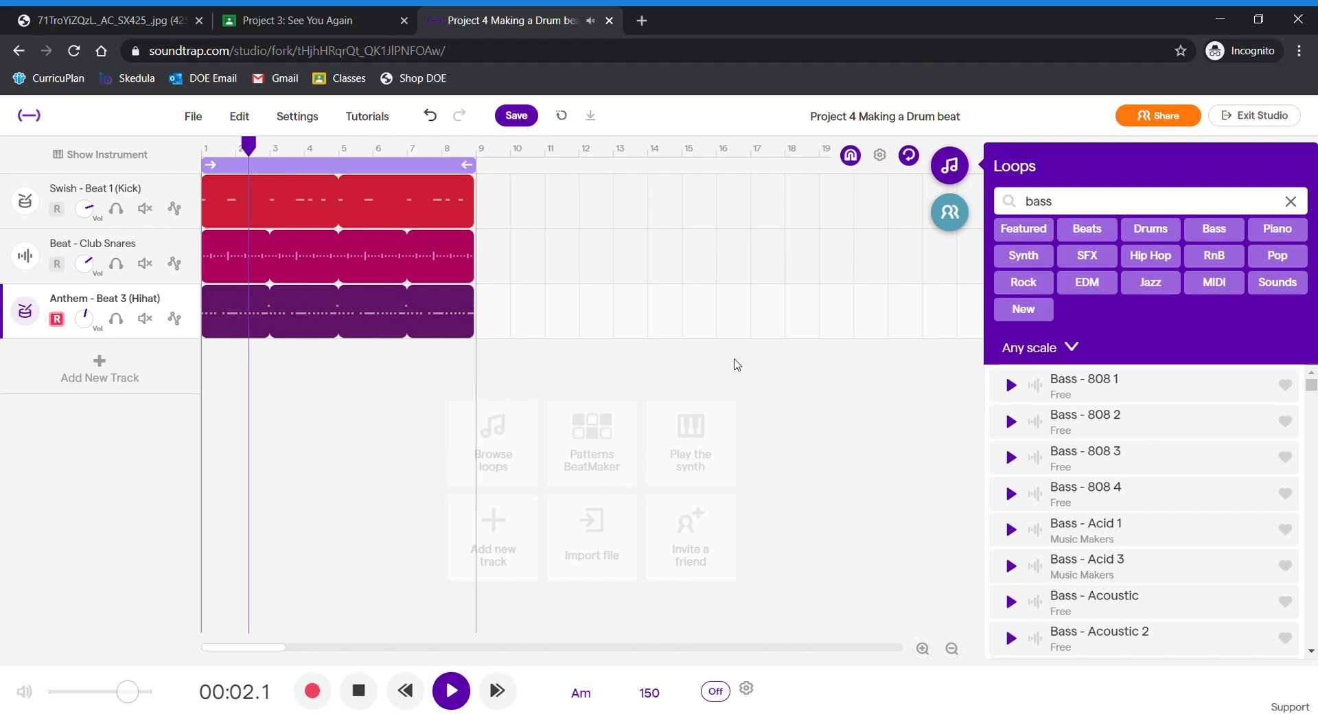
click(1131, 392)
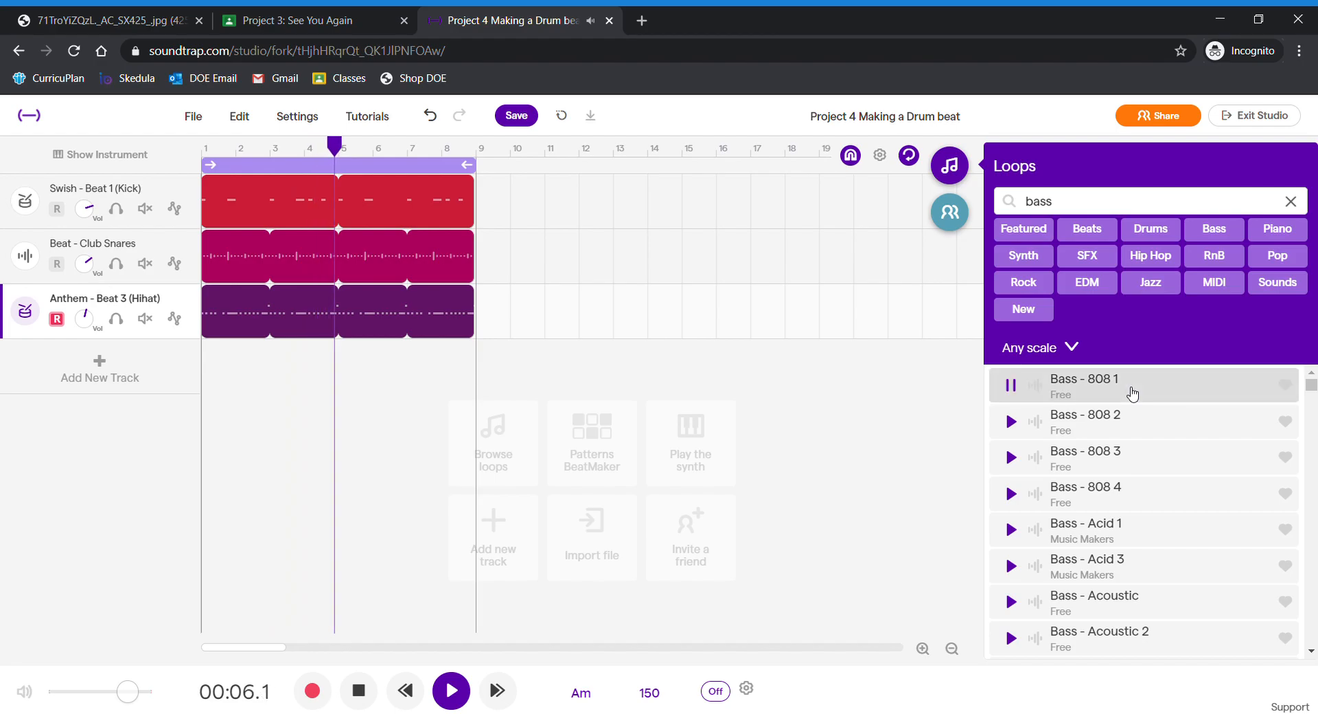
drag(1132, 393, 617, 411)
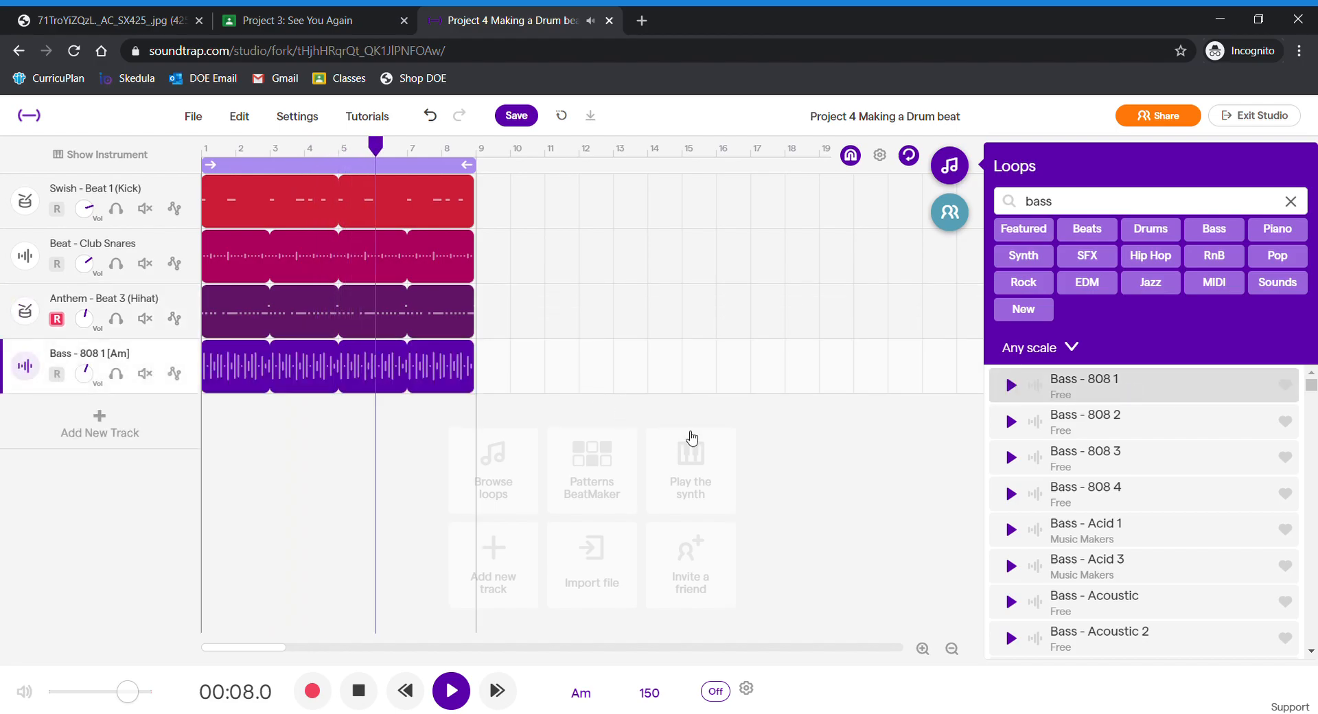
Search the loop library for "piano" and browse the results to the Piano - Get It Started Wurly loops
drag(1129, 202, 880, 206)
text(piano)
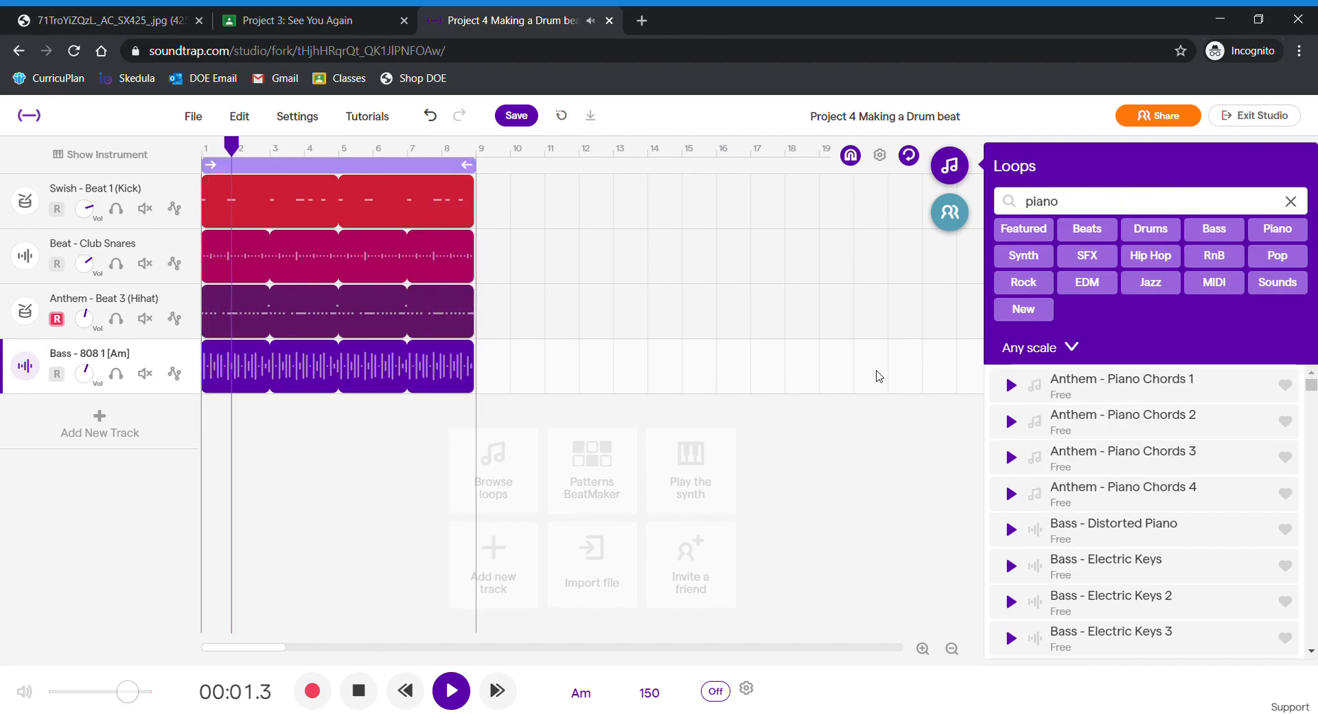
scroll(1142, 525, down, 1)
scroll(1139, 521, down, 15)
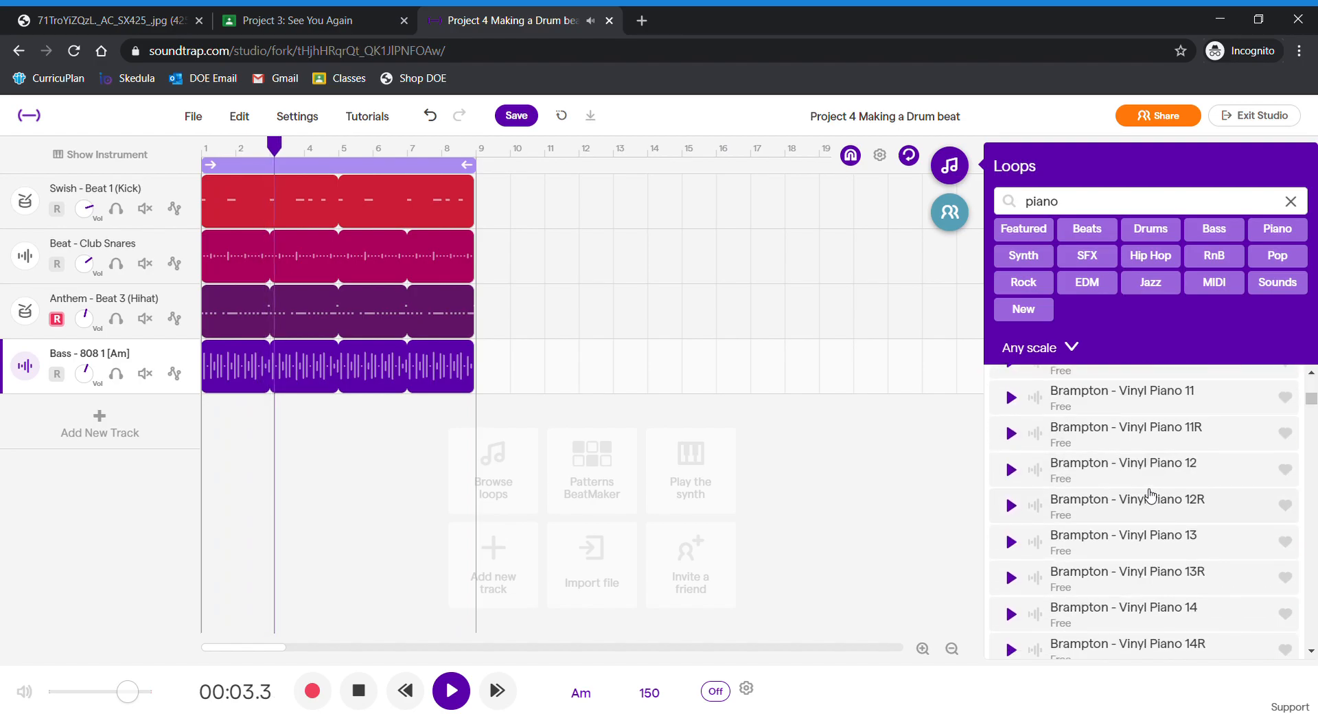
scroll(1142, 485, down, 3)
scroll(1151, 474, up, 3)
scroll(1152, 480, down, 5)
scroll(1153, 480, down, 20)
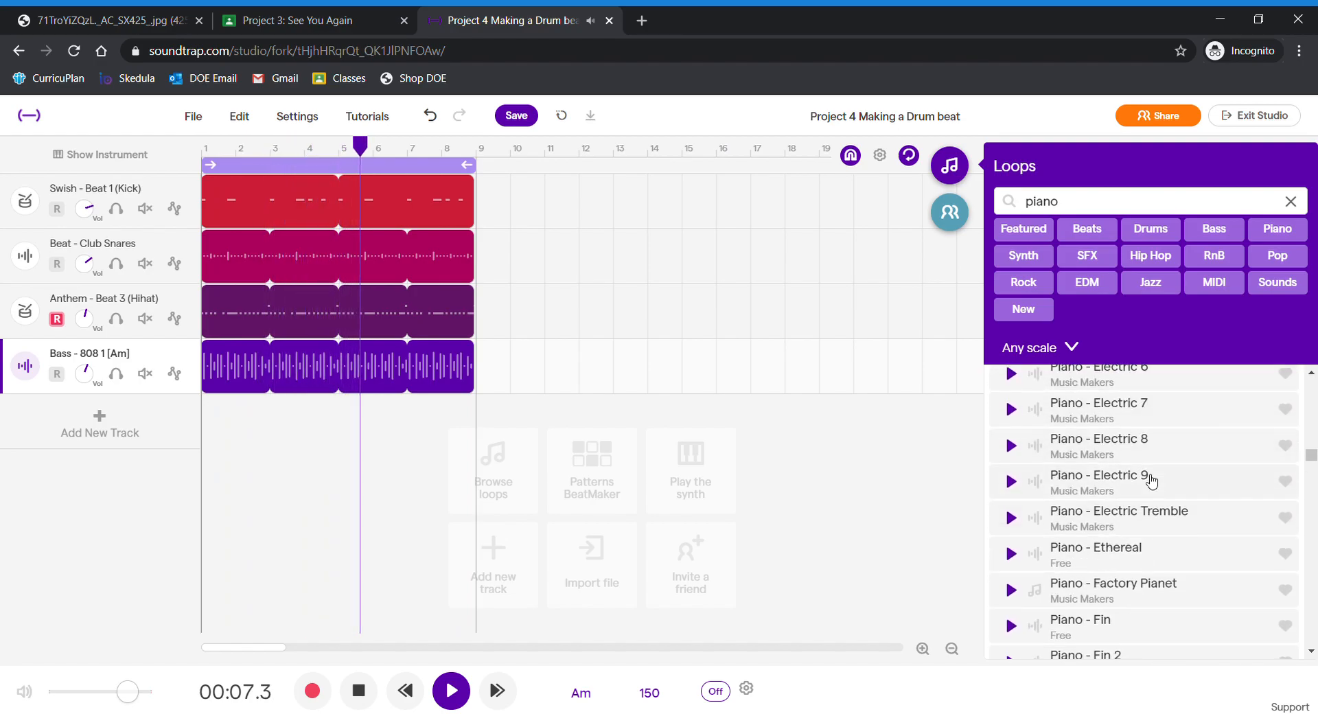
scroll(1164, 473, down, 3)
scroll(1155, 464, up, 3)
Preview Piano - Get It Started Wurly 1 and Wurly 2, and add Wurly 2 on a new track across bars 1 to 8
click(1009, 580)
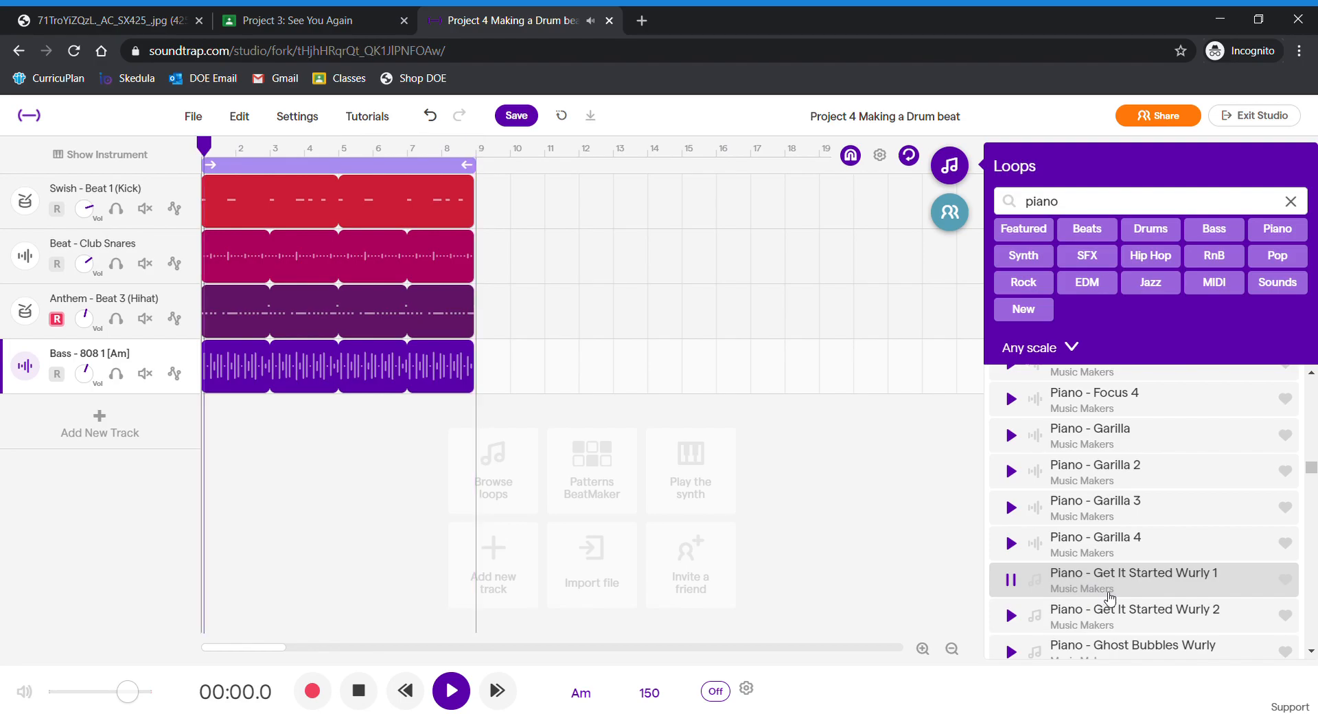
click(1009, 615)
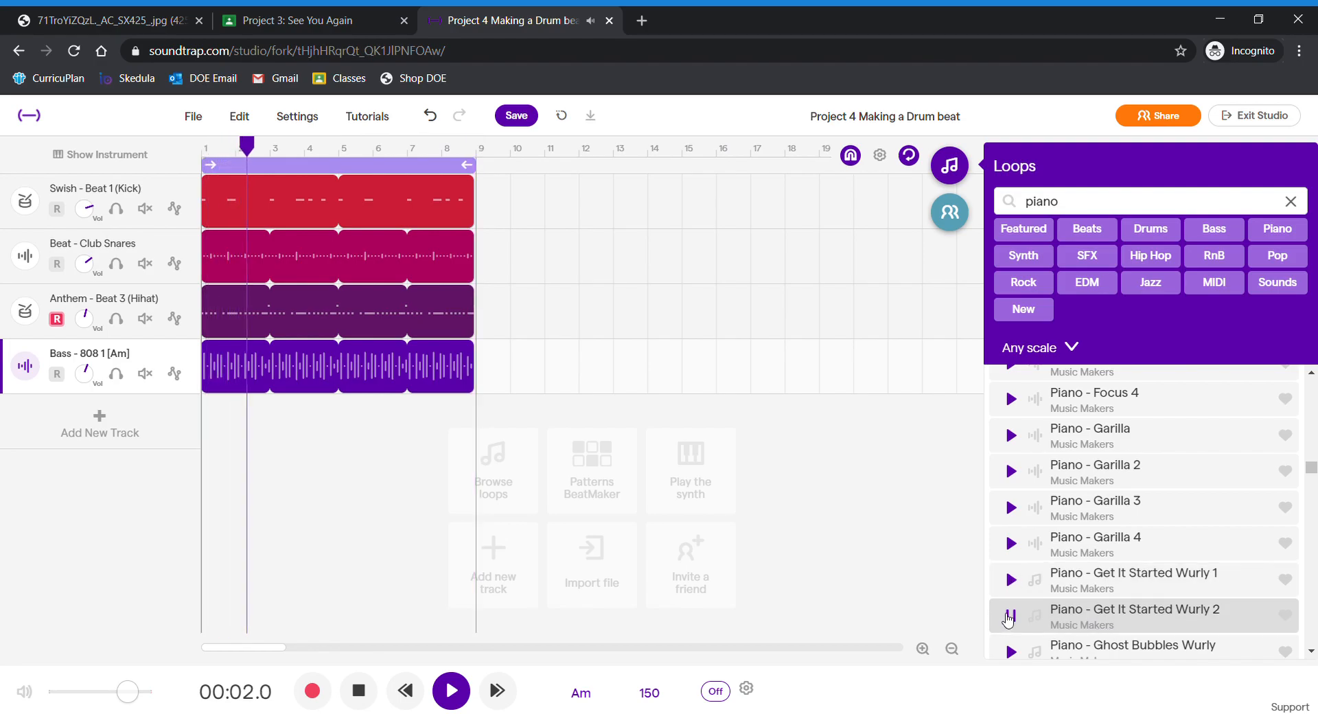
double_click(1145, 612)
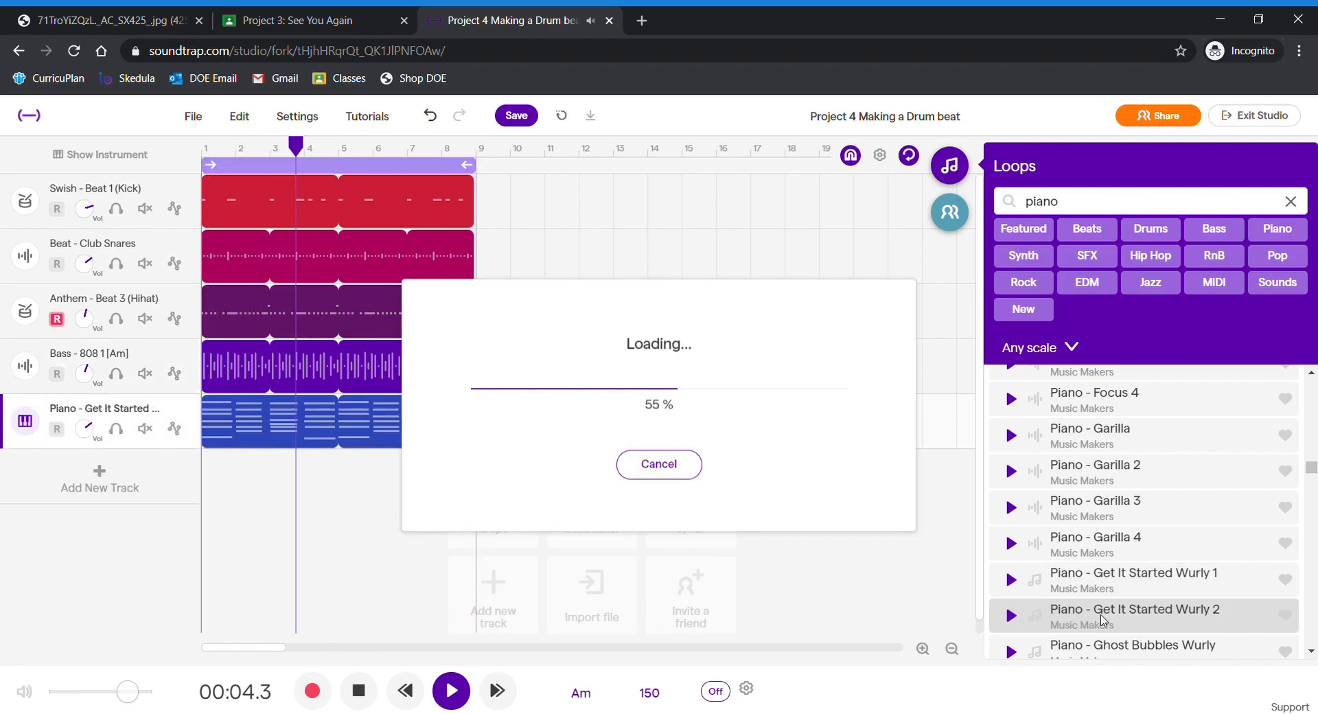
Search the loop library for "strings" and preview Synth - Mellow Strings 1
drag(1191, 207, 693, 201)
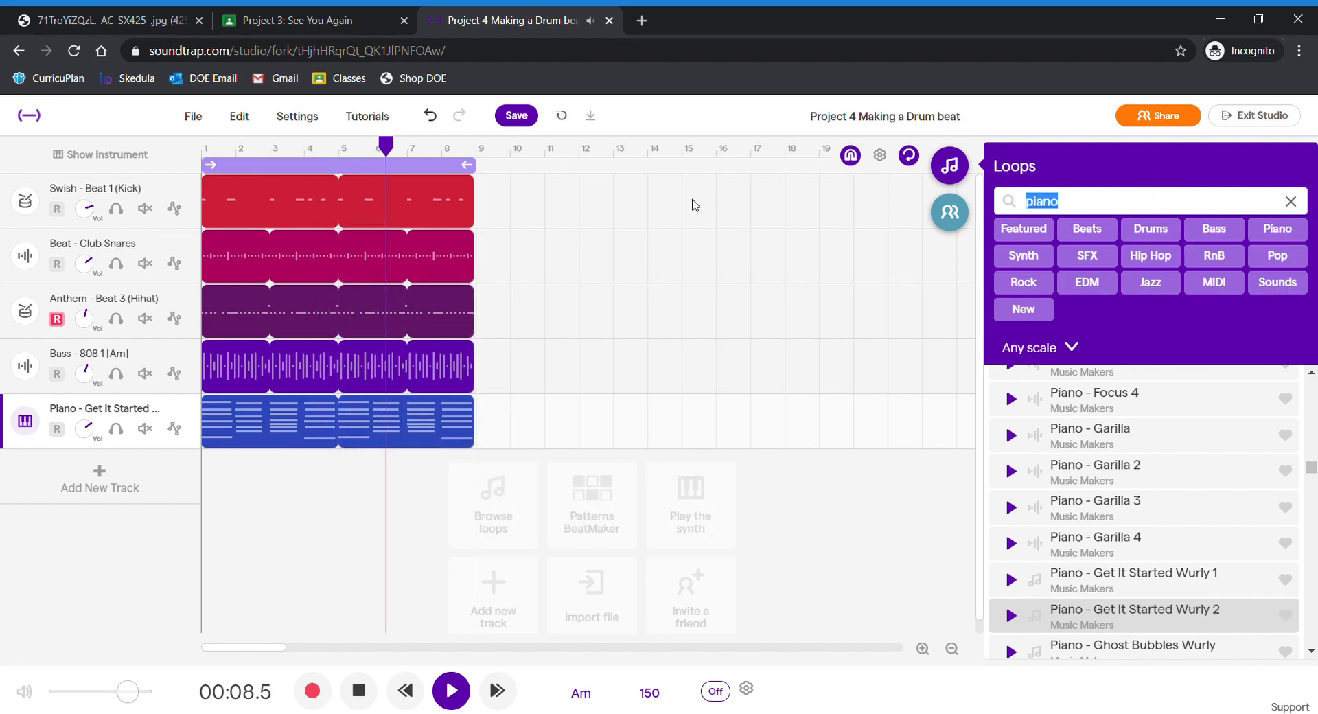
text(strings)
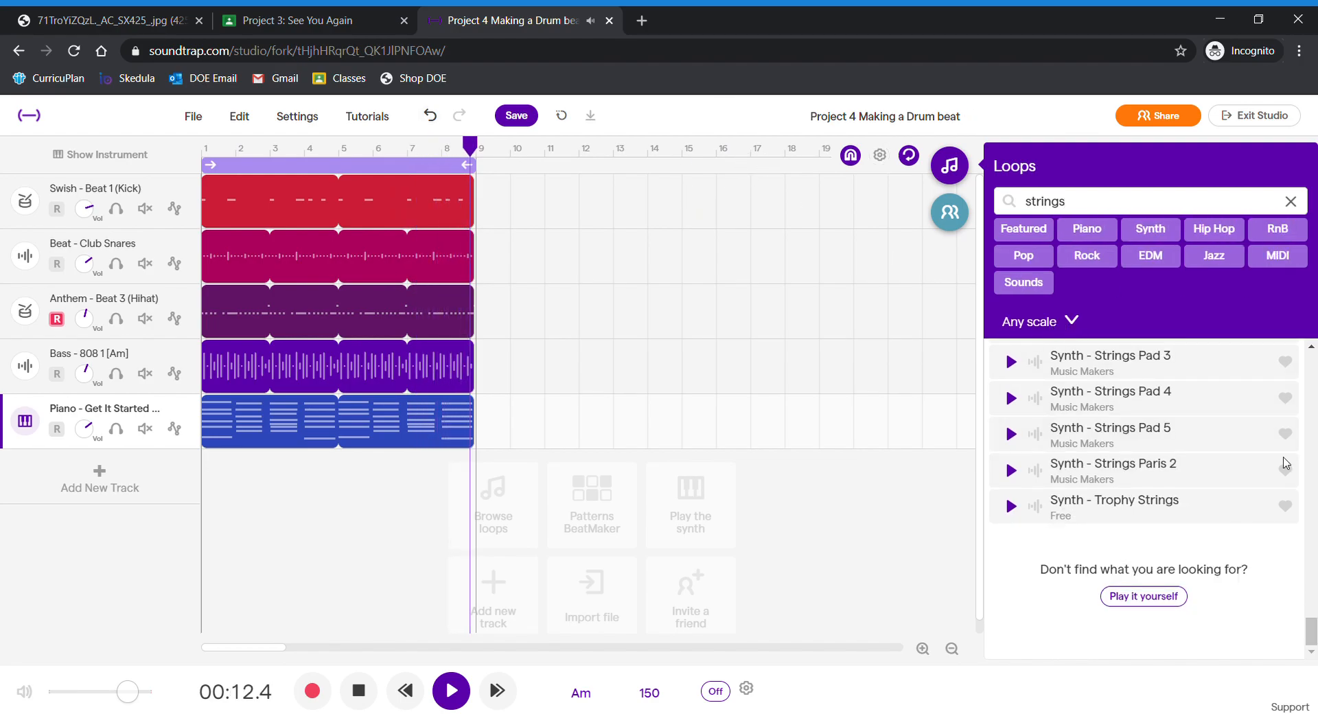
scroll(1098, 439, up, 5)
scroll(1117, 358, up, 1)
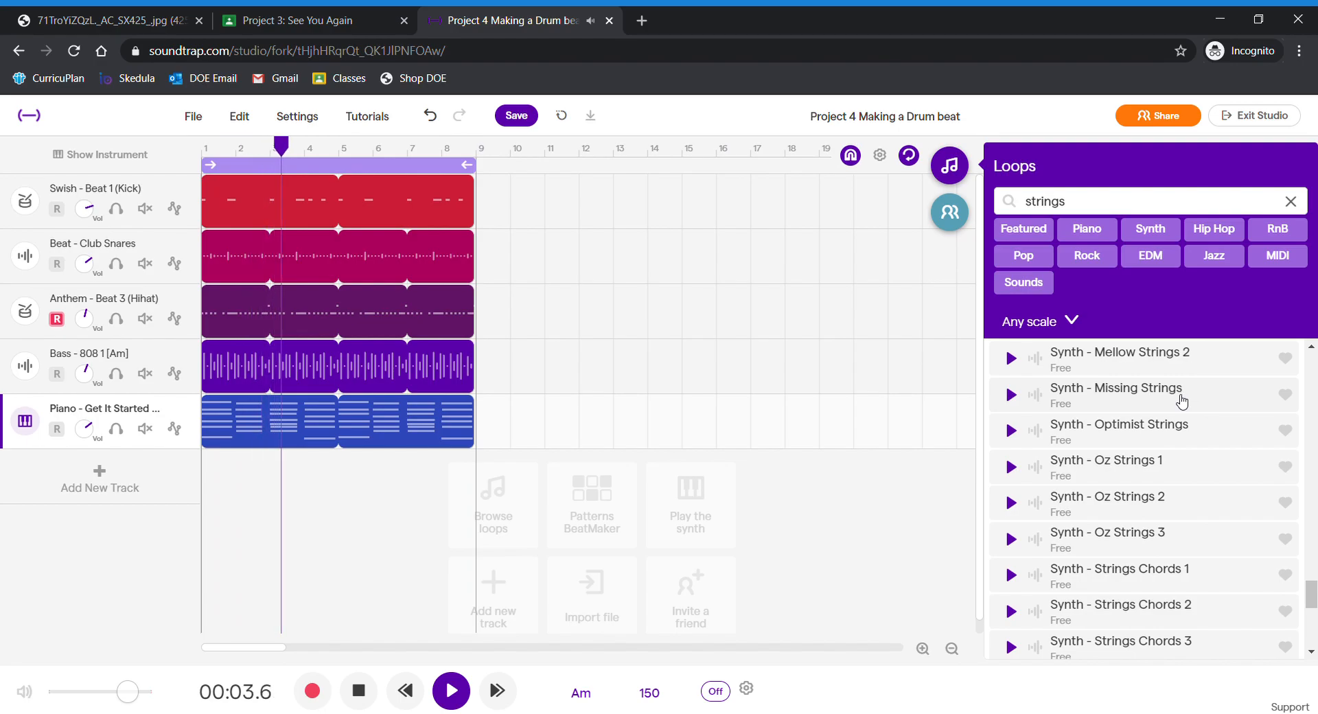
scroll(1184, 402, up, 2)
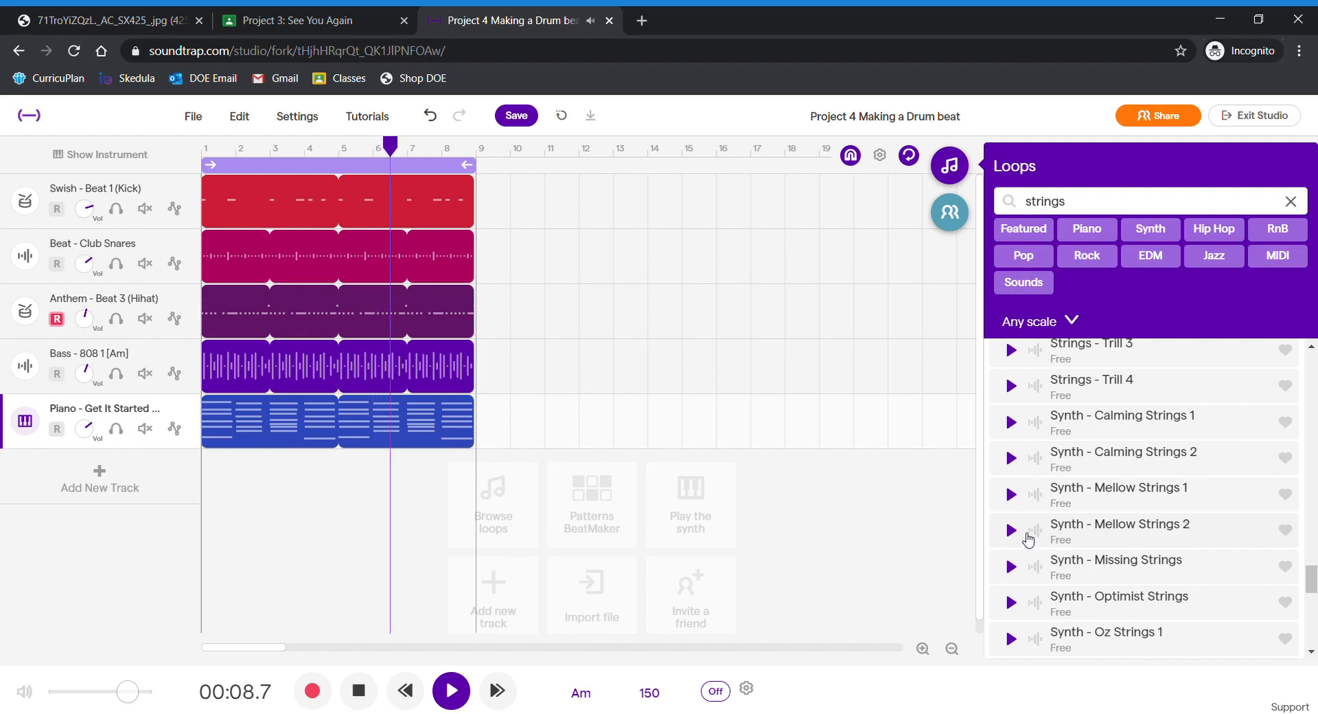
click(1012, 488)
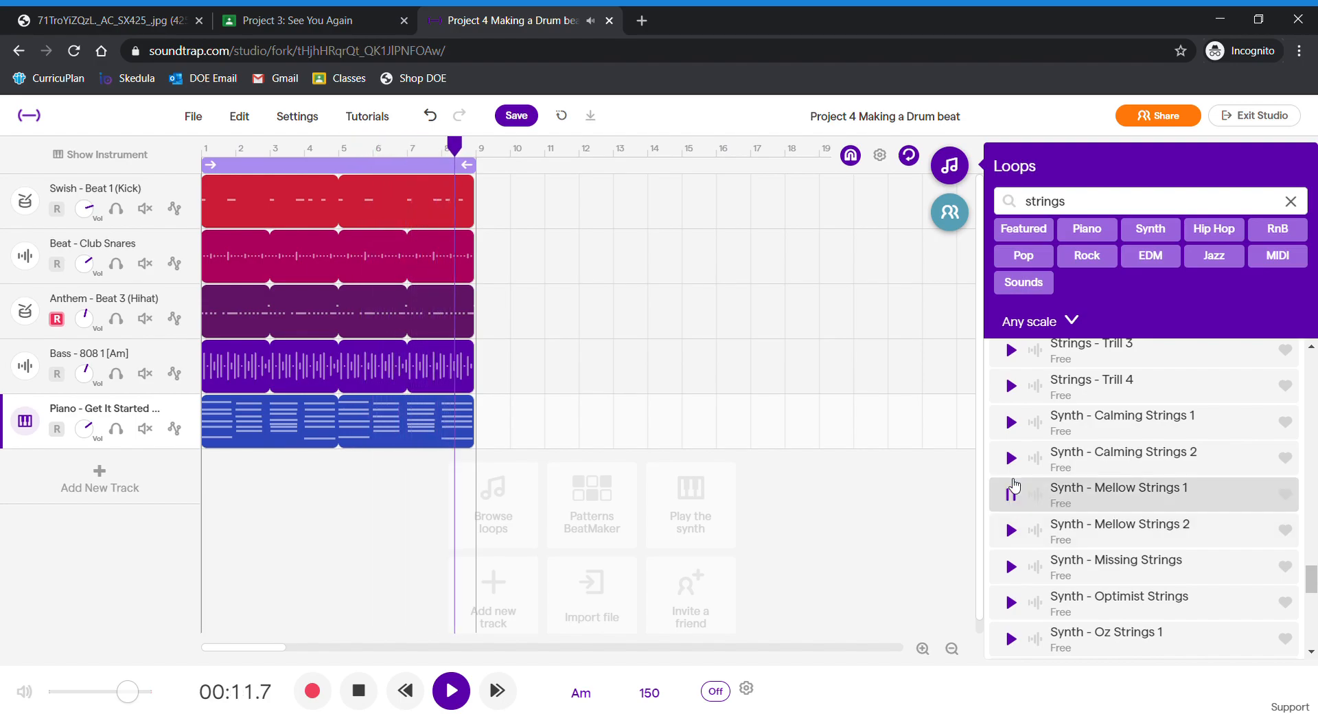
Preview Strings - Menace 2 and add it on a new track across bars 1 to 8, stopping playback after listening
scroll(1063, 462, up, 5)
scroll(1063, 461, up, 10)
scroll(1073, 460, up, 10)
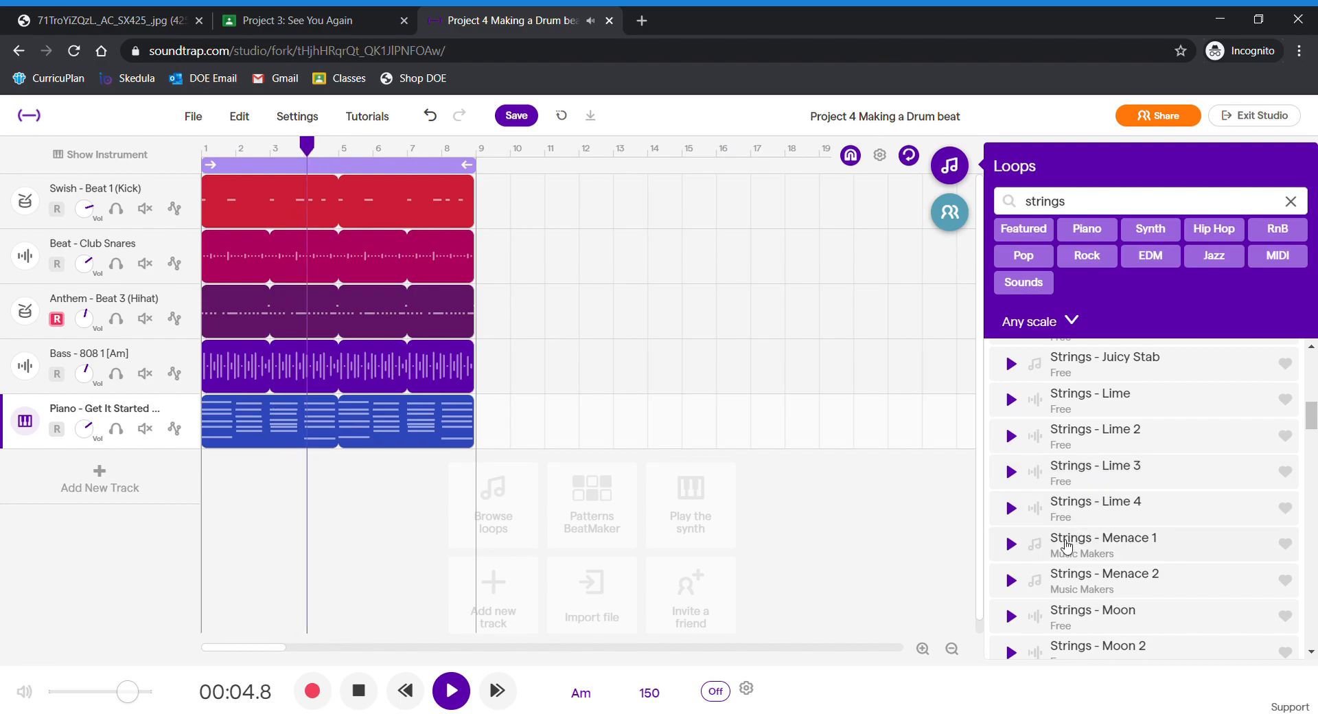
click(1027, 582)
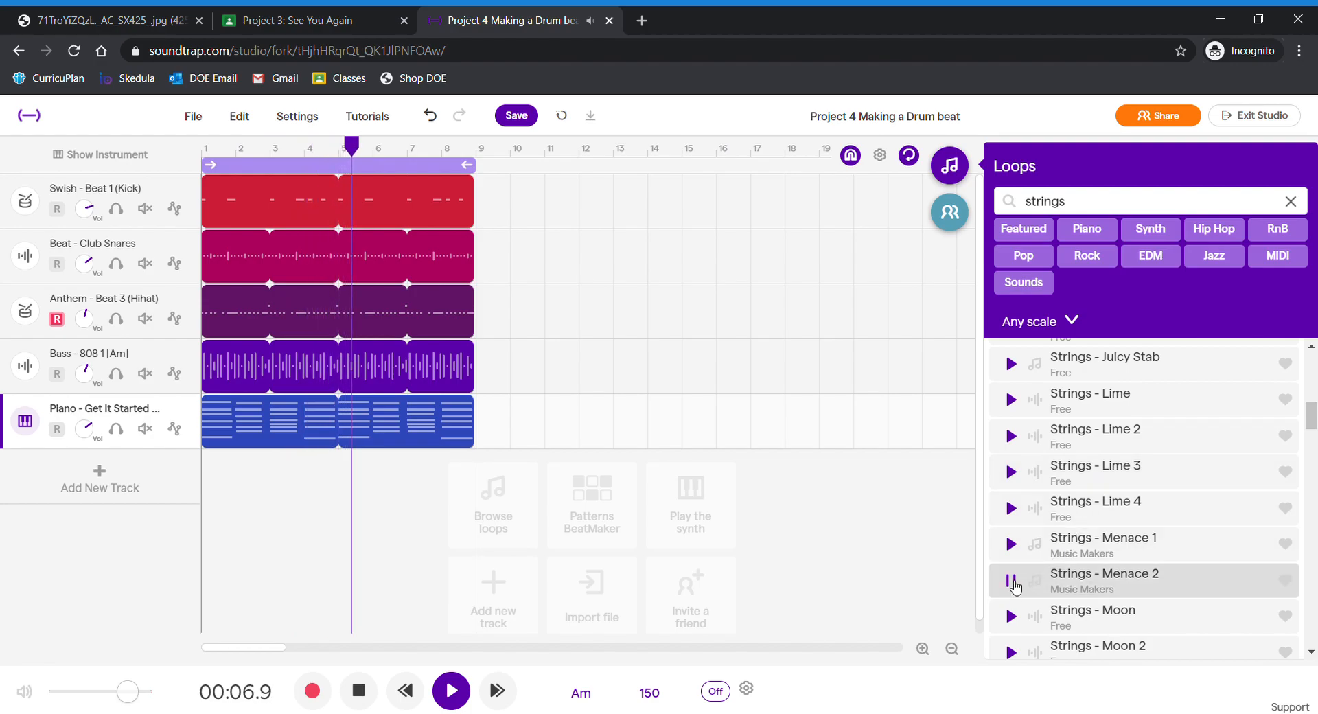
double_click(1122, 583)
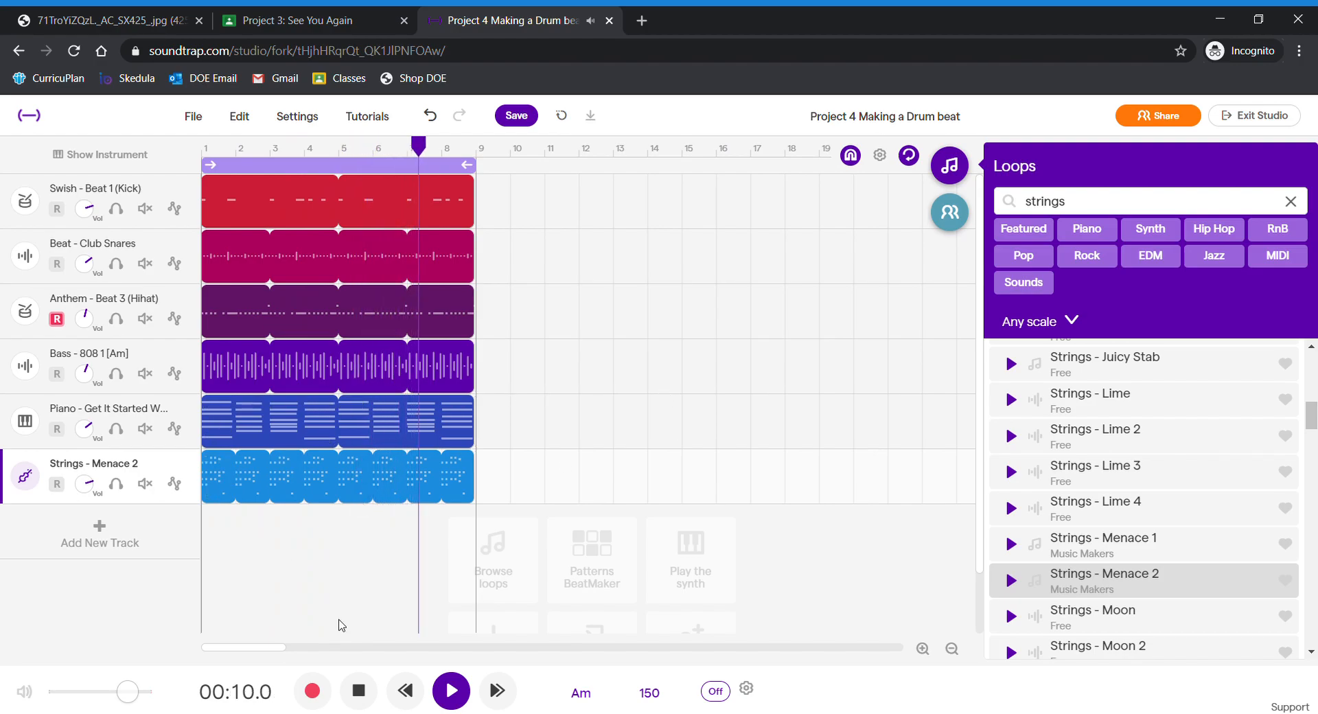
click(358, 690)
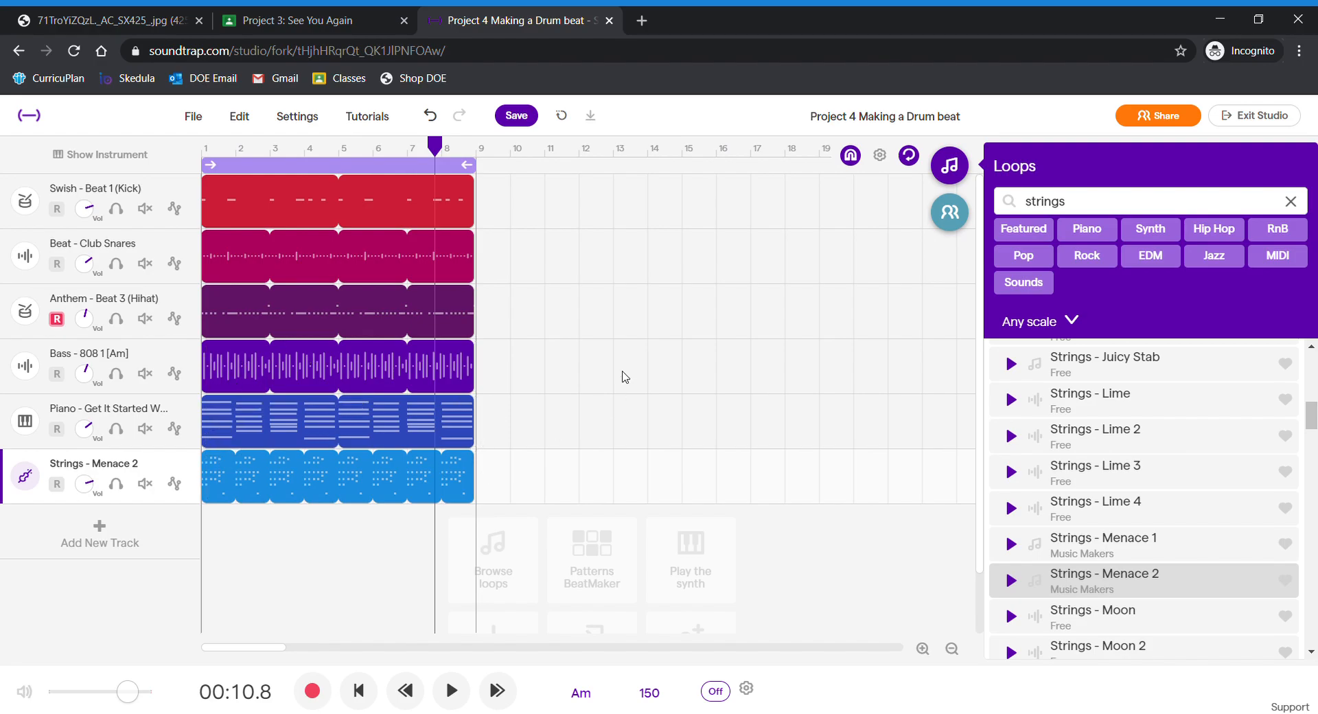
Delete the bass, piano and strings tracks so only the kick, snare and hi-hat tracks remain
click(157, 352)
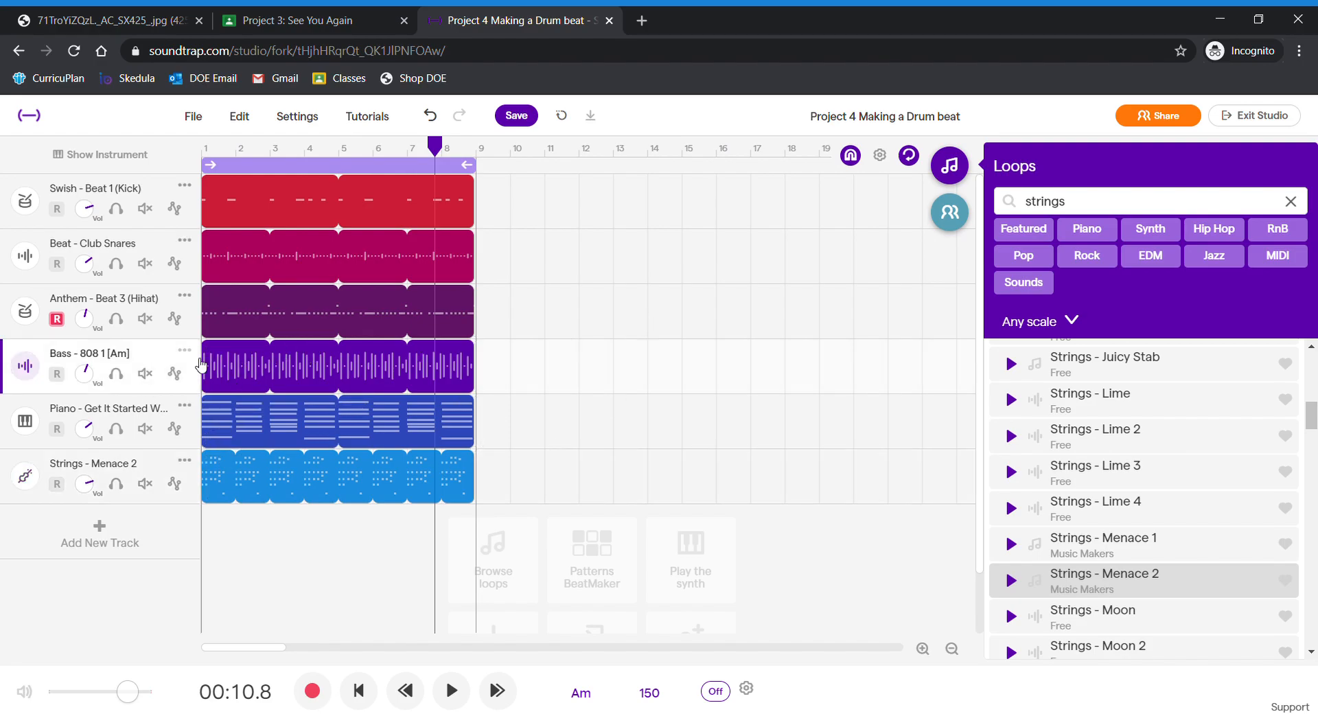
key(Delete)
key(Delete)
key(Delete)
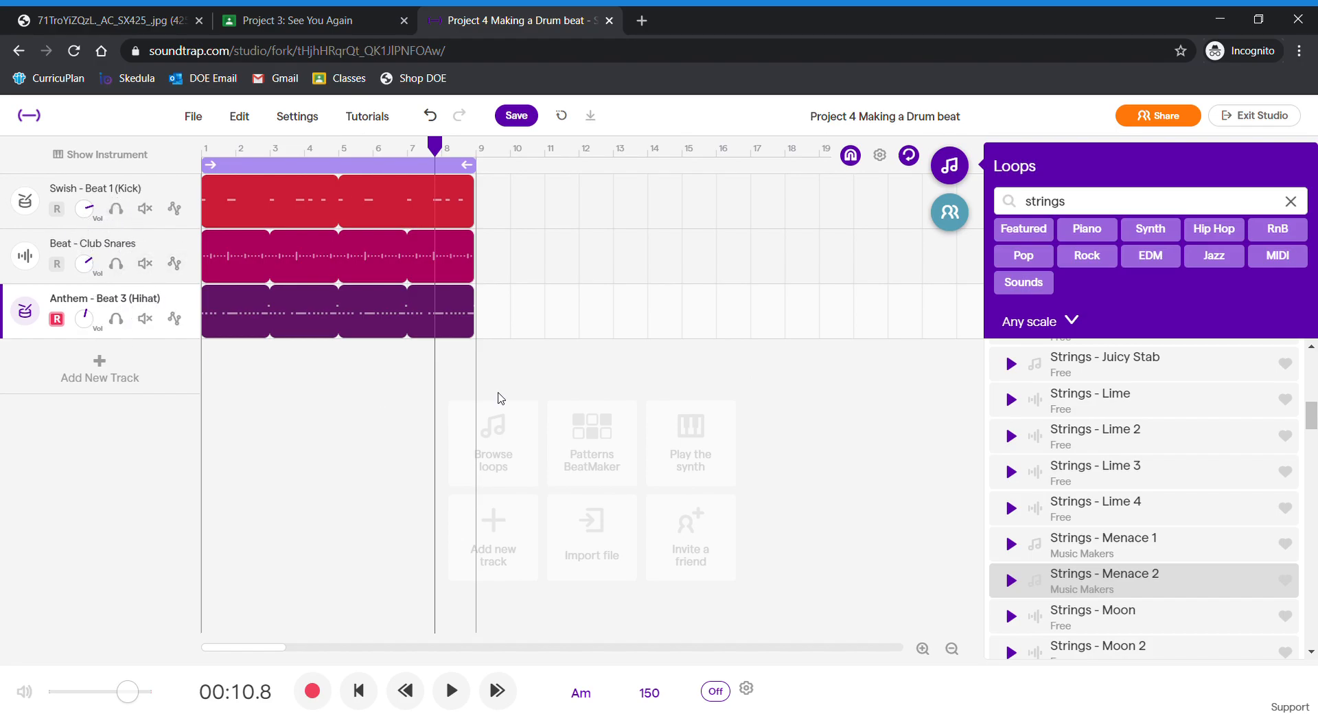
Play a short stretch of the drum beat from the start, stop playback and save the project
click(375, 693)
click(465, 697)
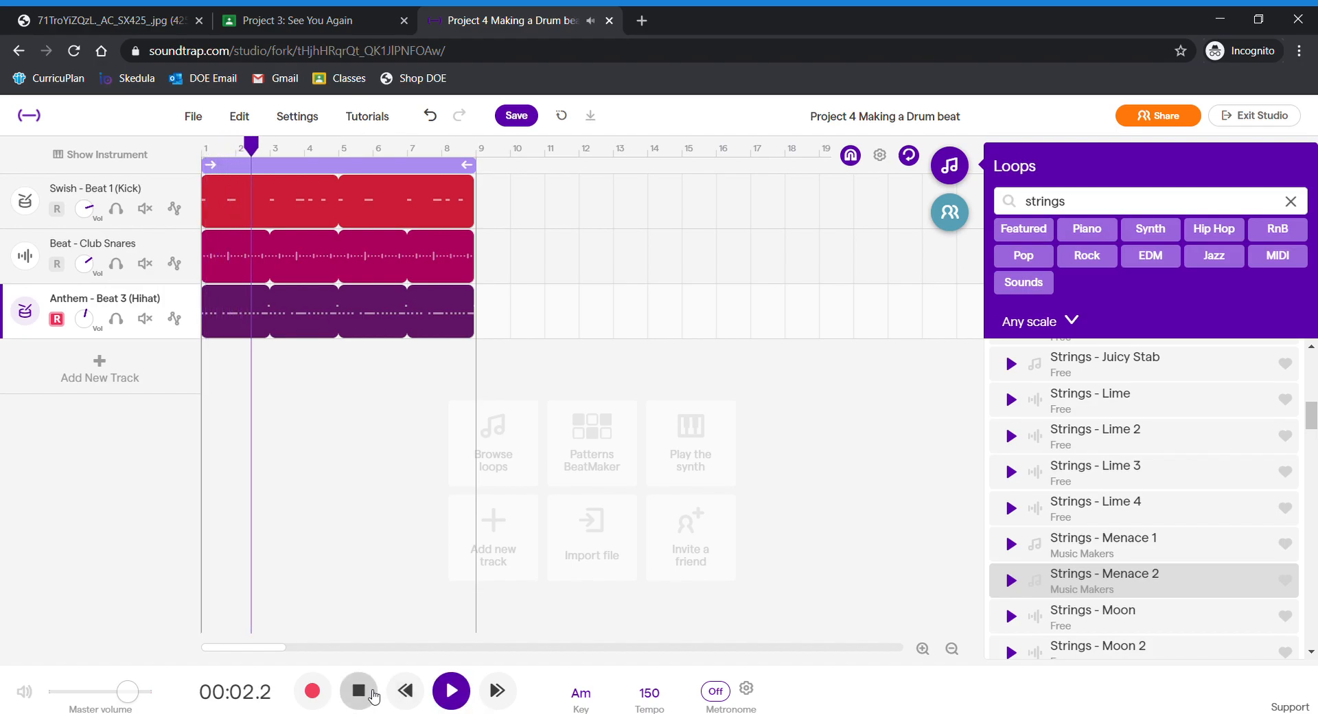
click(374, 695)
click(524, 115)
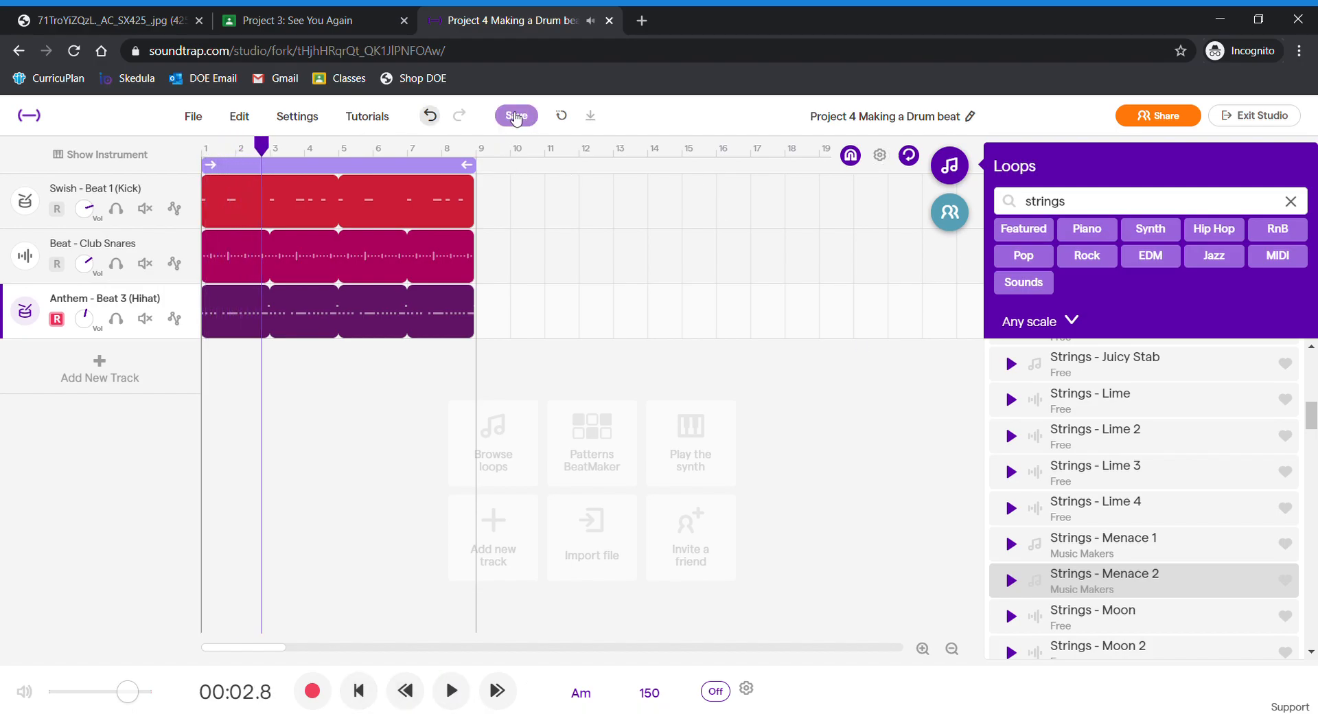